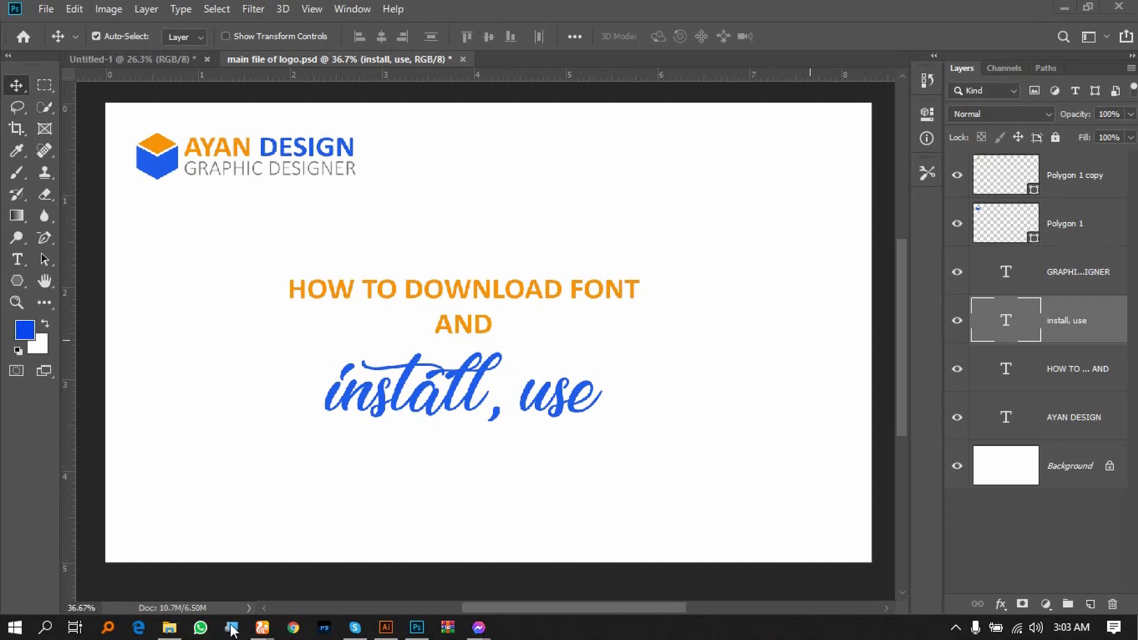
- Switch to the browser showing dafont.com and browse the fonts in the Fancy > Cartoon category
mouse_move(263, 627)
left_click(216, 587)
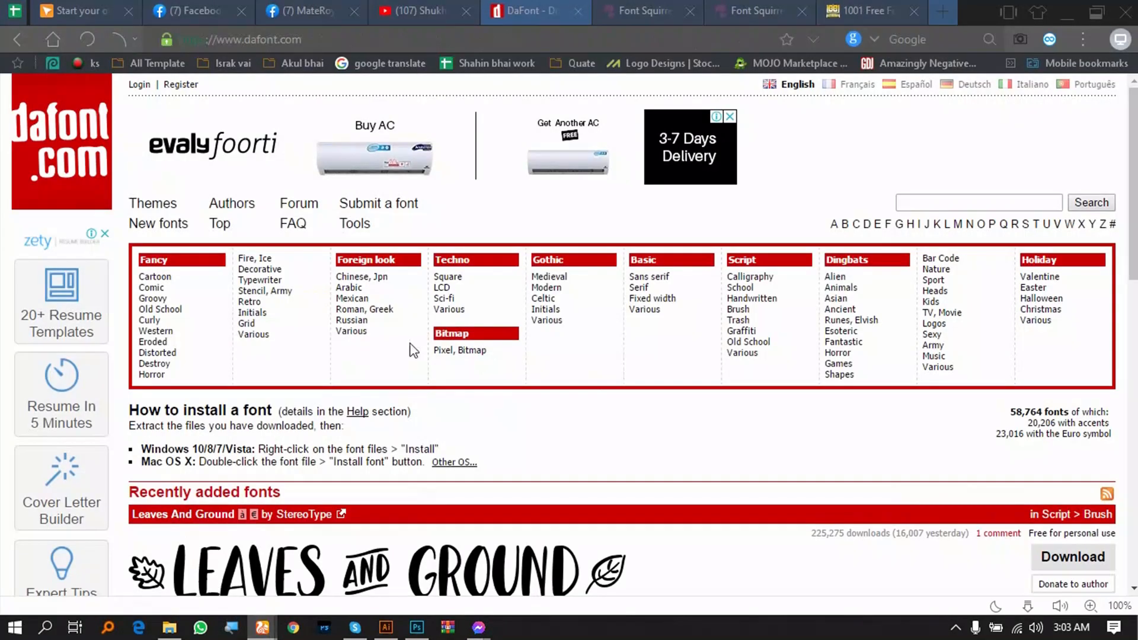
left_click(290, 39)
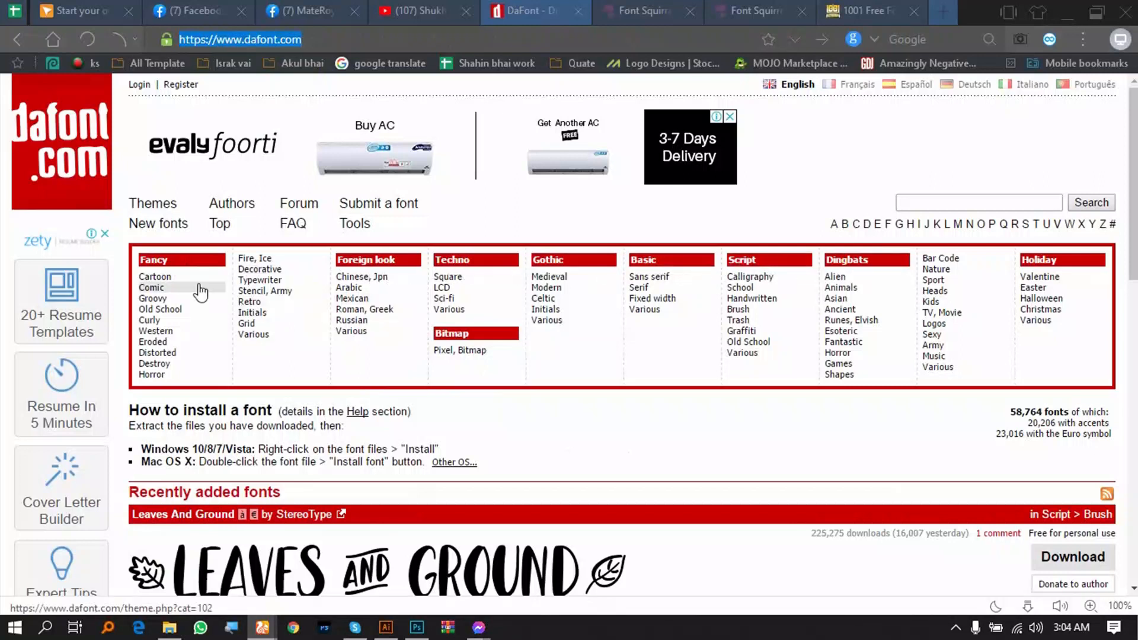
left_click(176, 277)
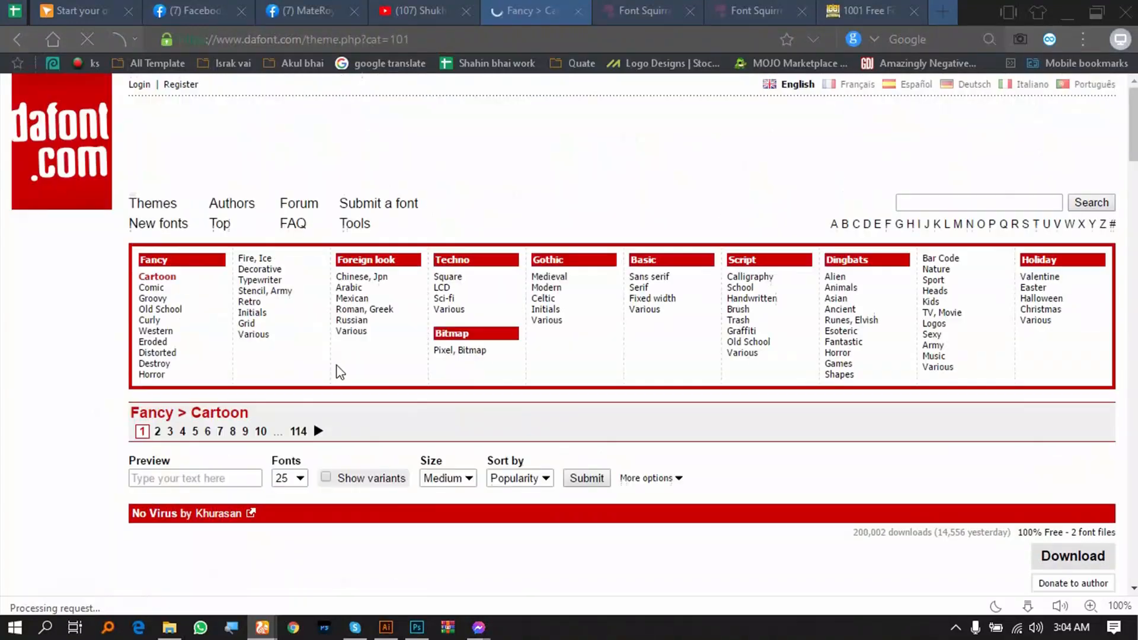
scroll(335, 385, "down", 5)
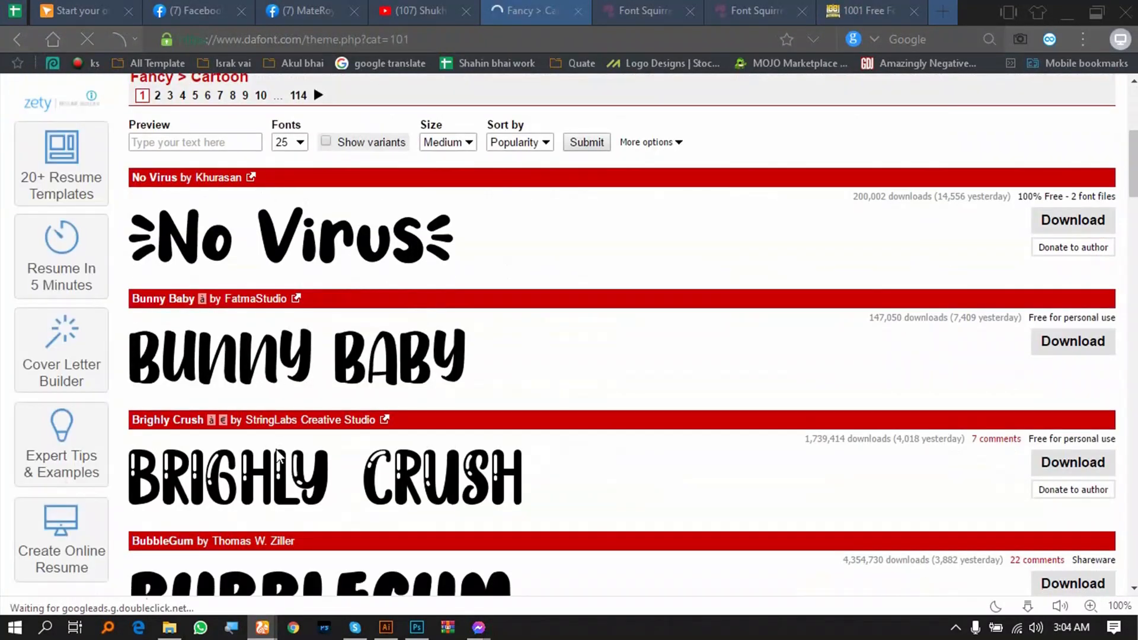
scroll(276, 456, "up", 4)
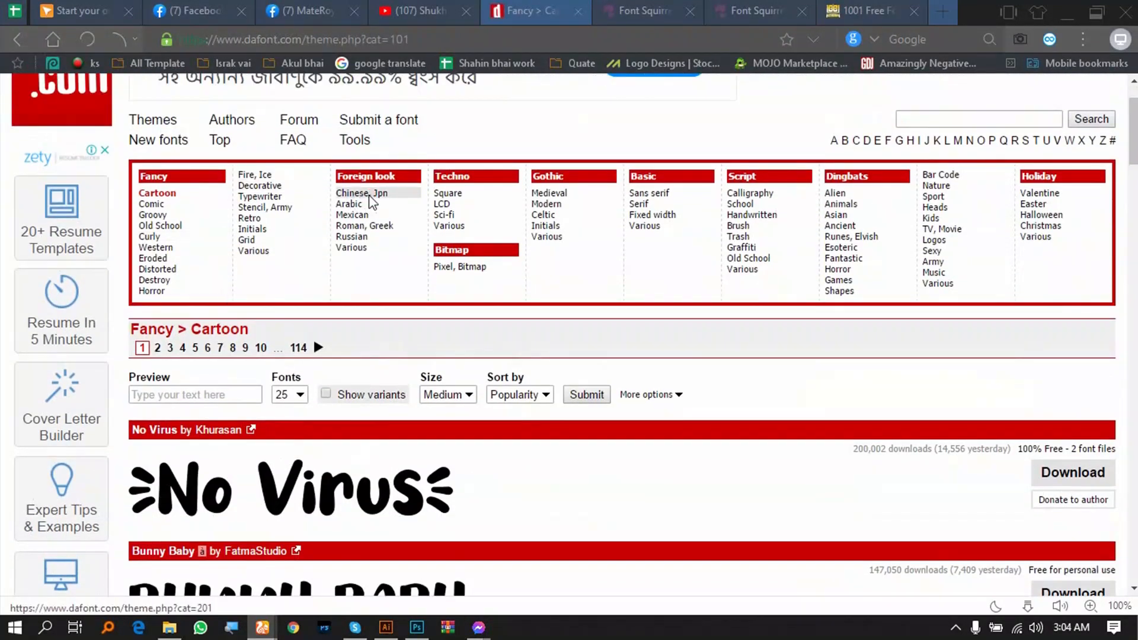
- Find the Kashima Brush font in the Foreign look > Chinese, Jpn category and download kashima_brush.zip to the Downloads folder
left_click(371, 202)
scroll(279, 433, "down", 3)
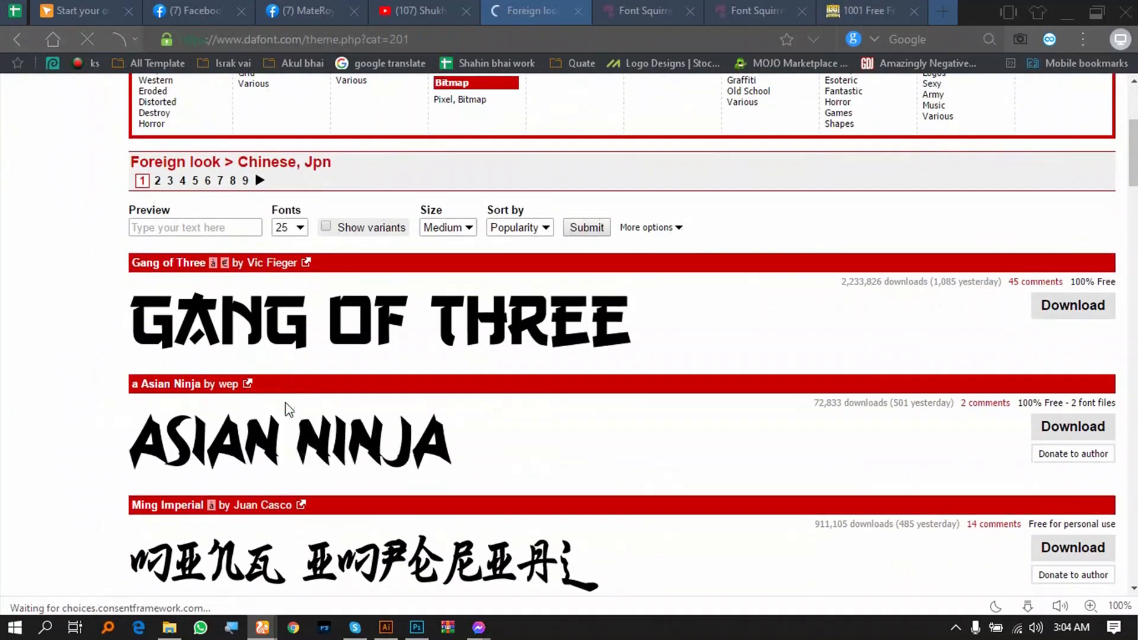
scroll(364, 379, "down", 9)
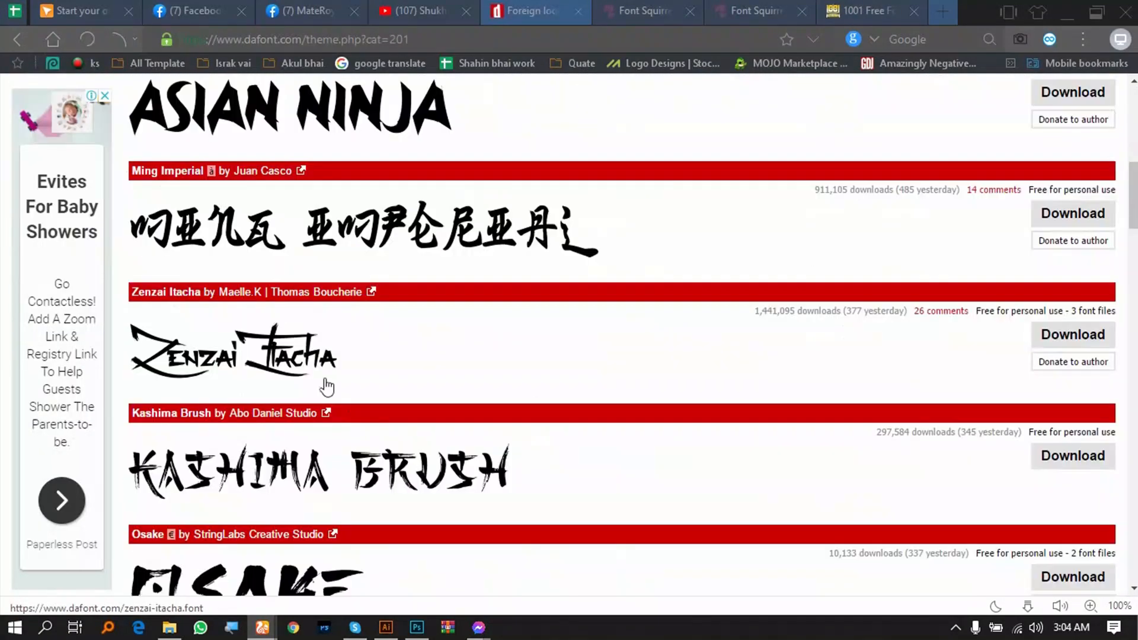
scroll(327, 387, "down", 4)
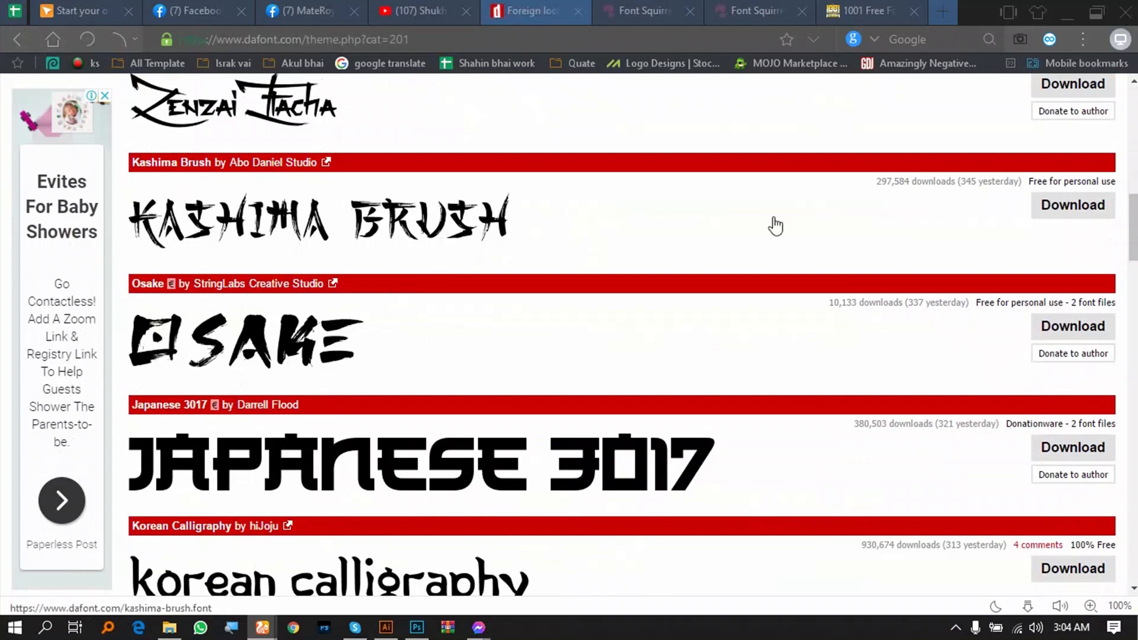
left_click(1080, 216)
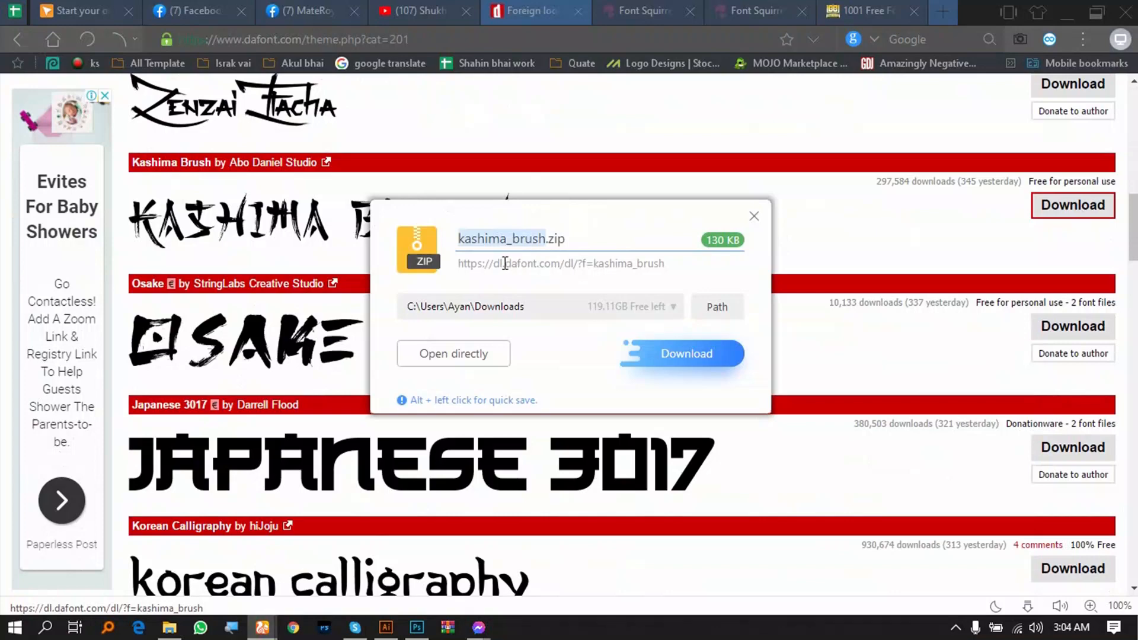
left_click(691, 355)
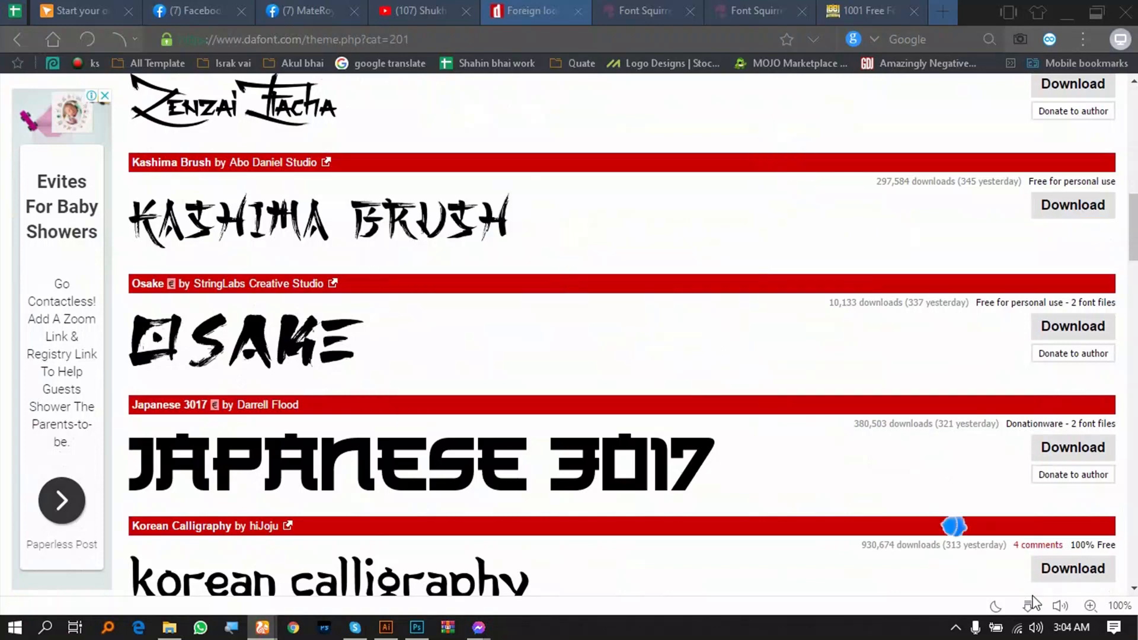
- Extract the kashima_brush archive into its own kashima_brush folder in Downloads and open that folder
left_click(1115, 525)
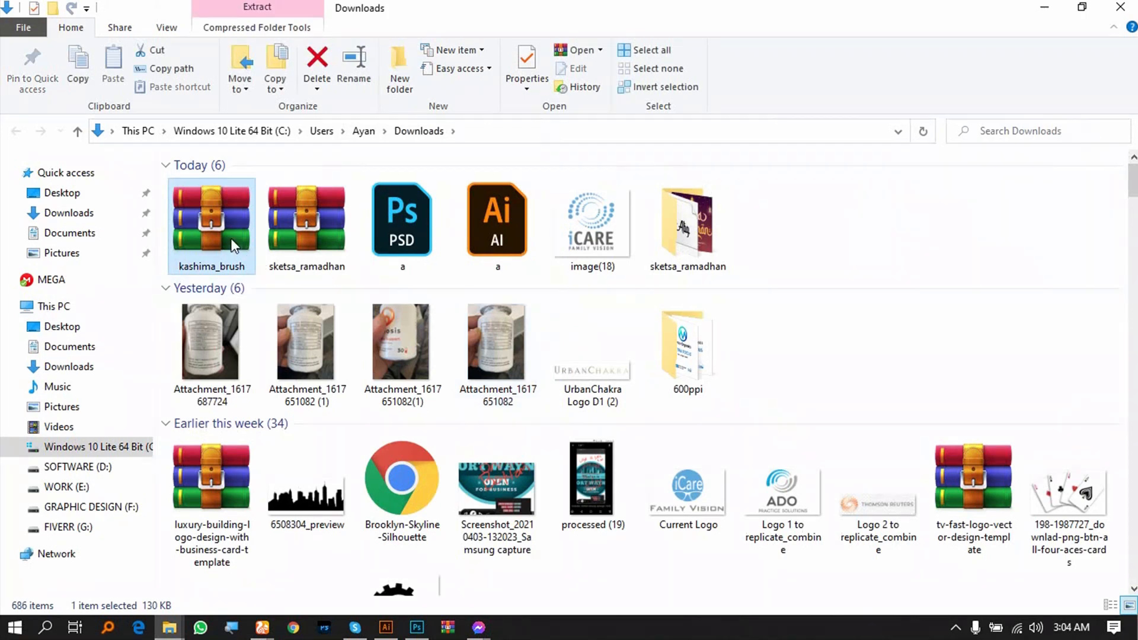
right_click(227, 222)
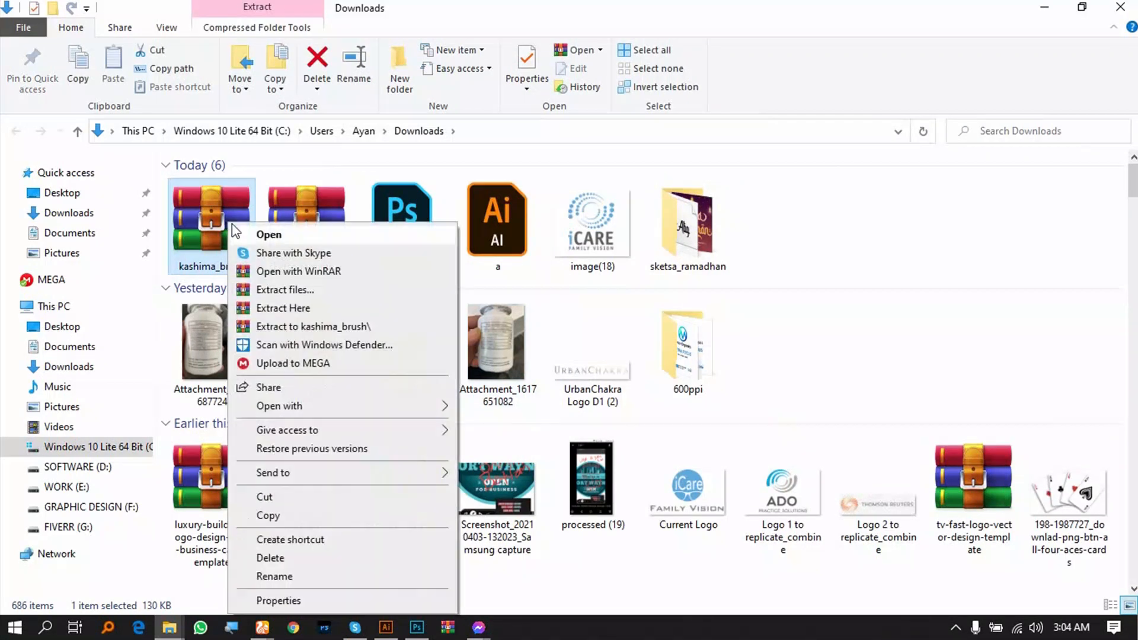
left_click(272, 291)
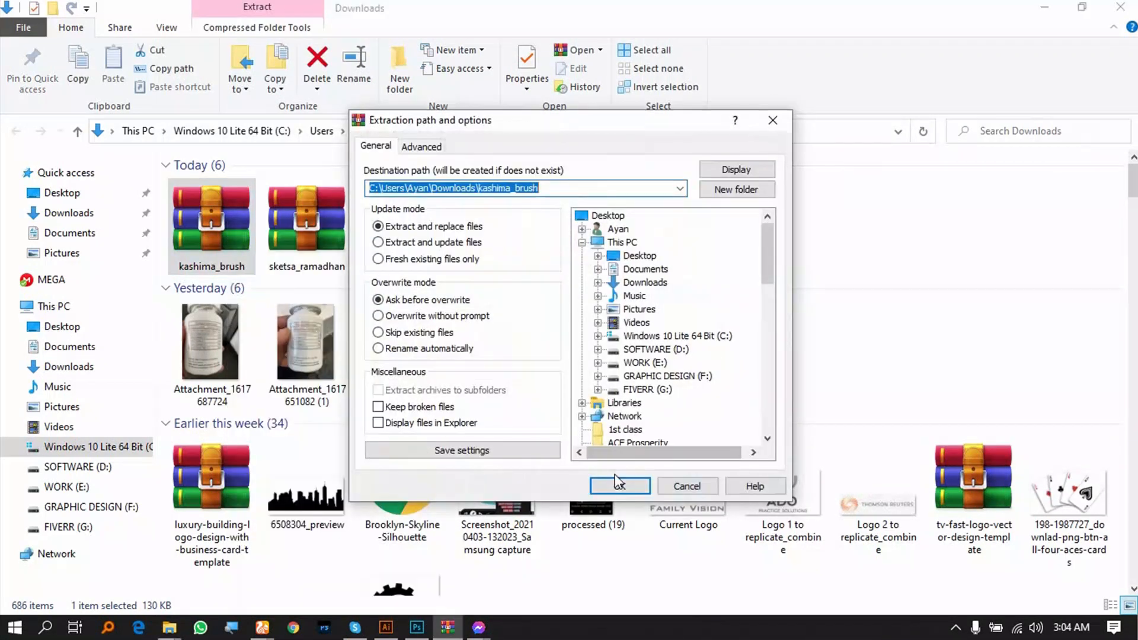
left_click(618, 483)
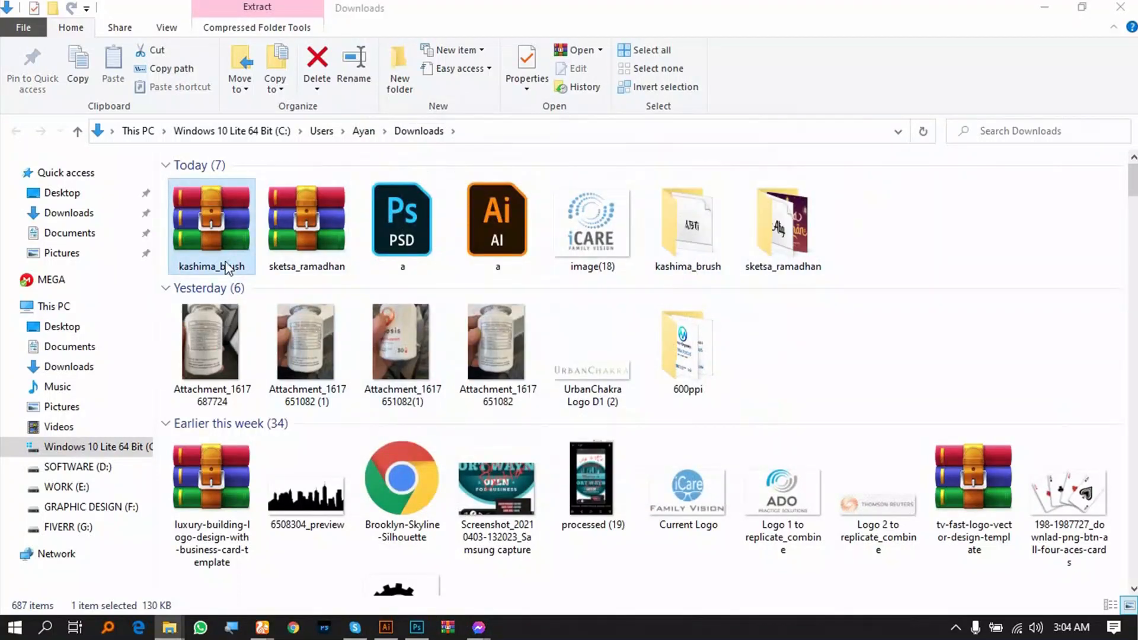
left_click(690, 249)
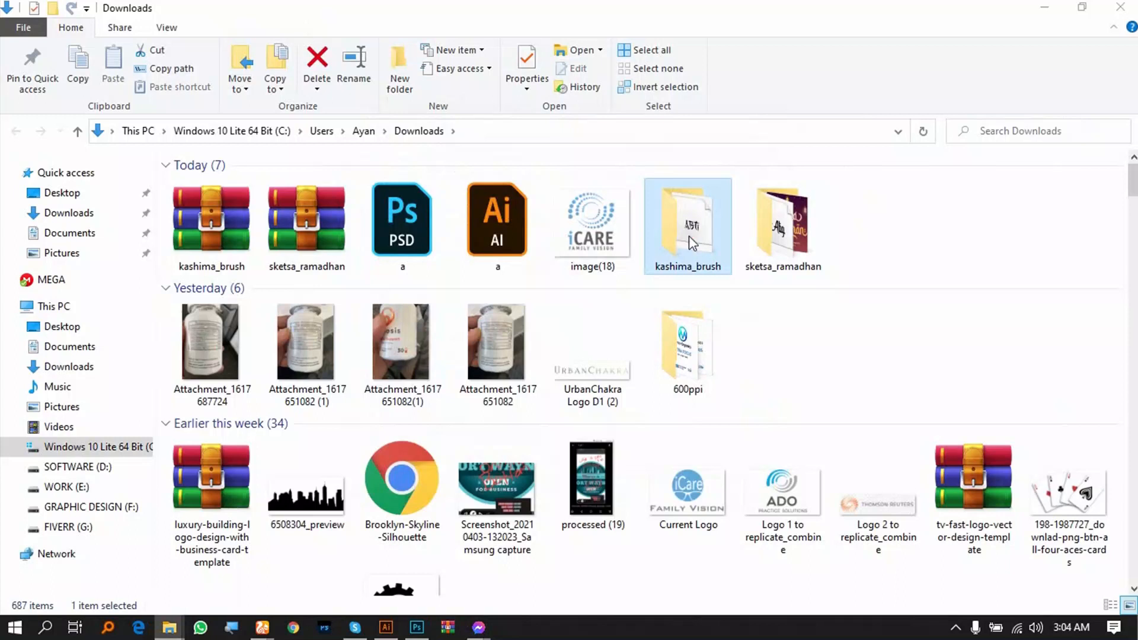
double_click(690, 243)
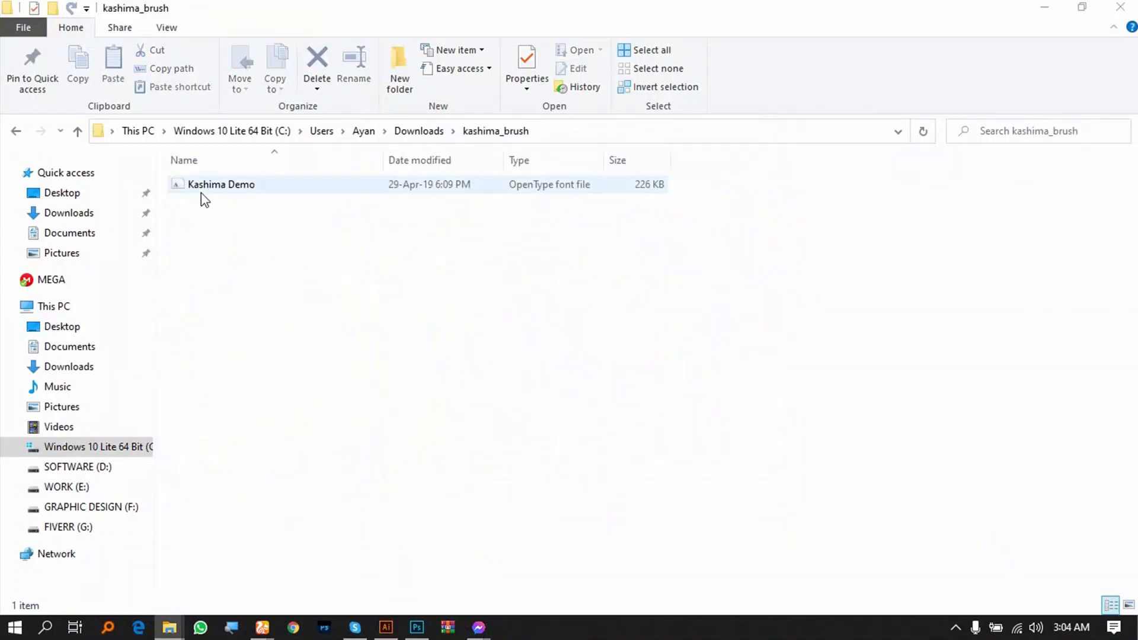
- Check the file type of the Kashima Demo font file in its properties
right_click(238, 189)
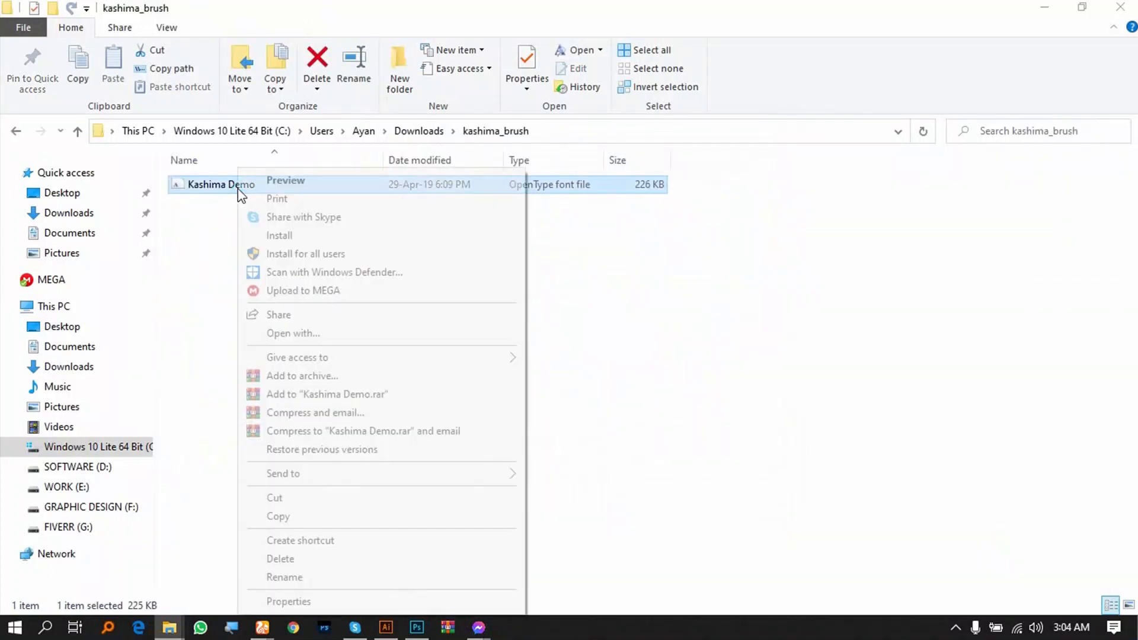
left_click(292, 600)
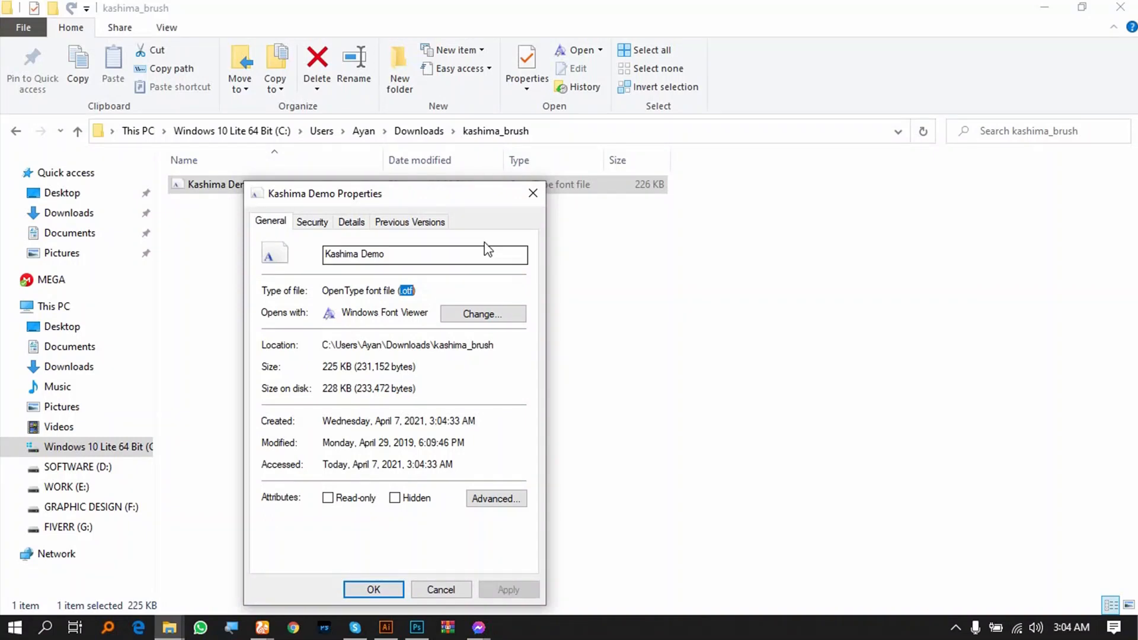
left_click(533, 193)
left_click(301, 230)
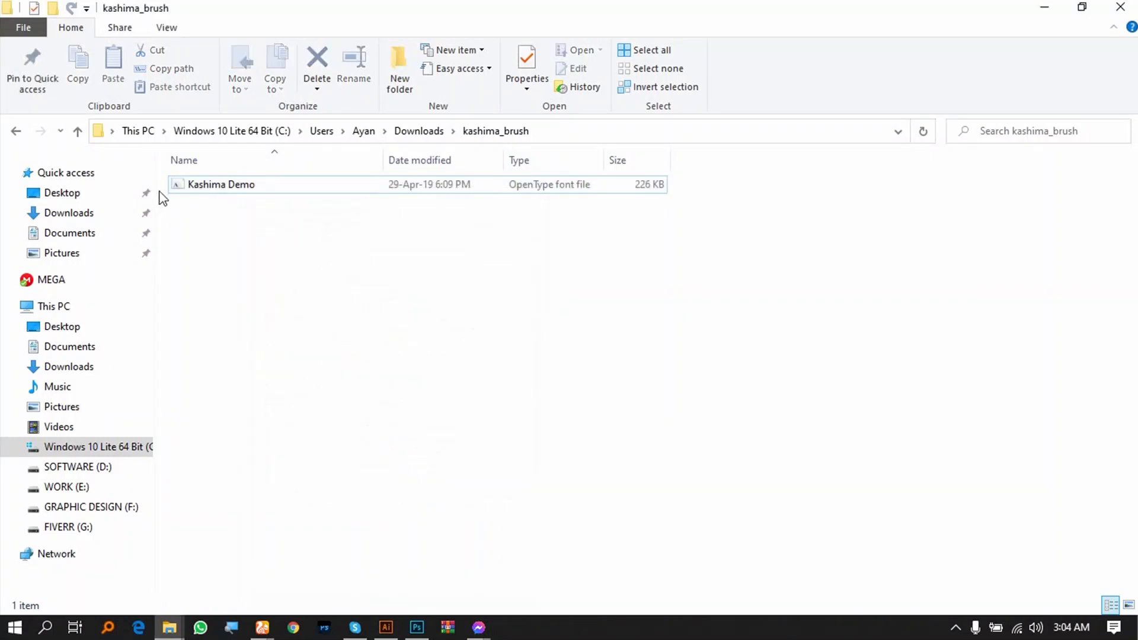
- Install the Kashima Demo font file, replacing the already installed version
left_click(257, 188)
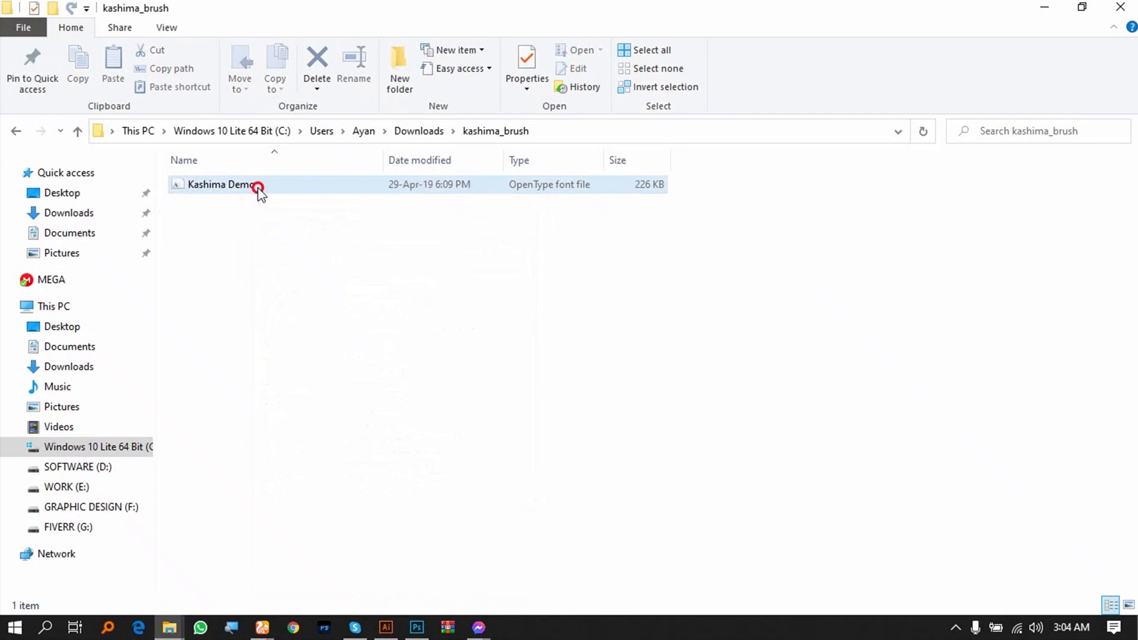
right_click(269, 189)
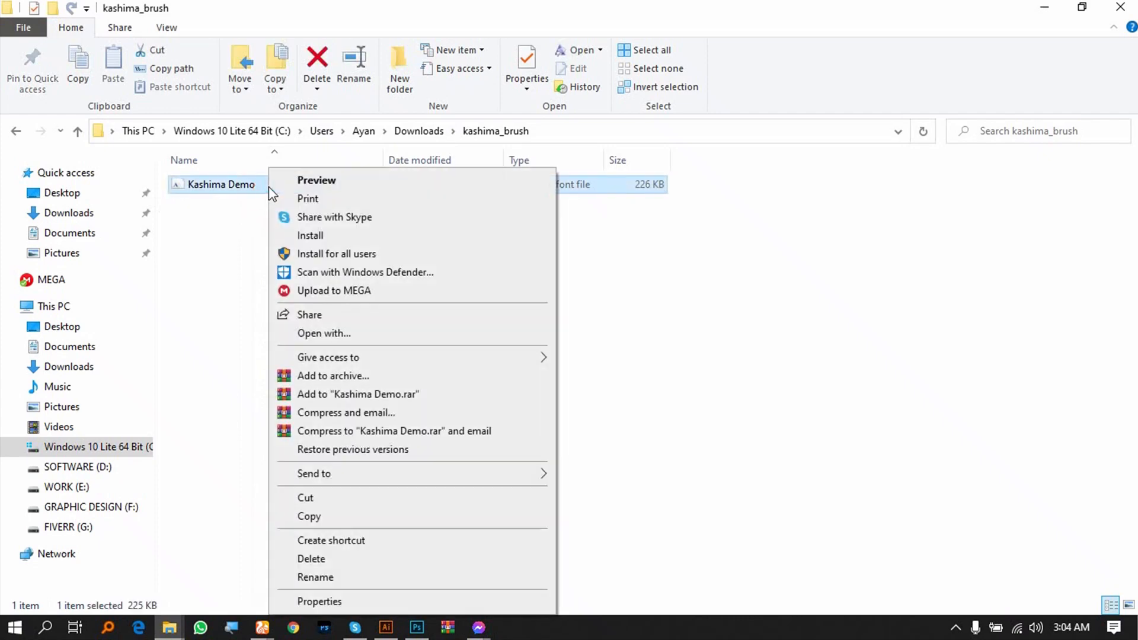
left_click(310, 236)
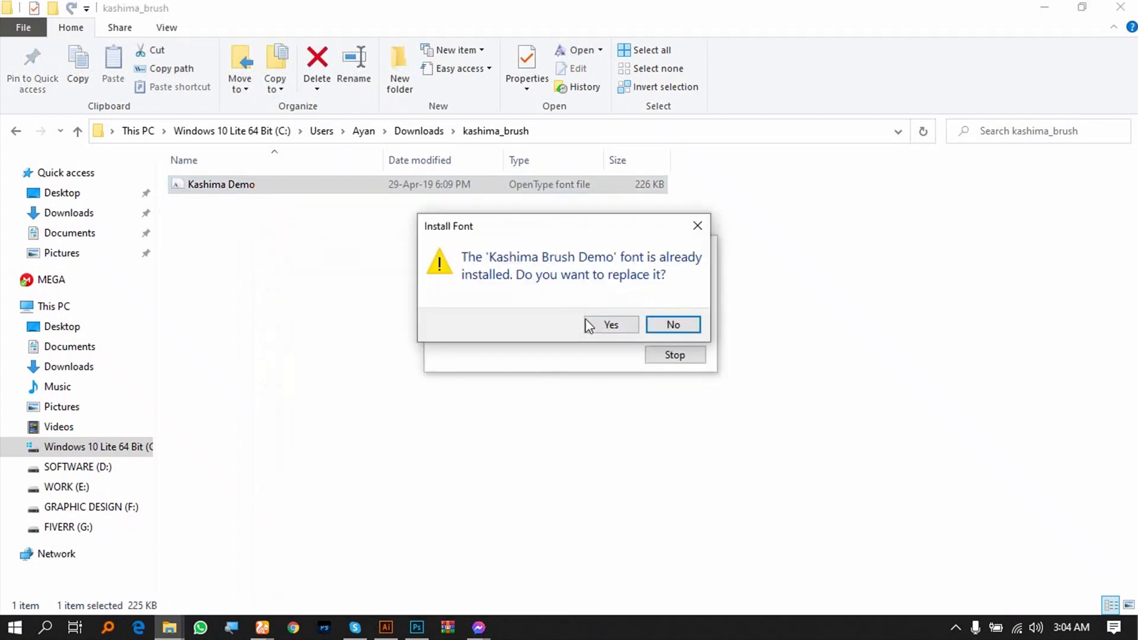
left_click(599, 325)
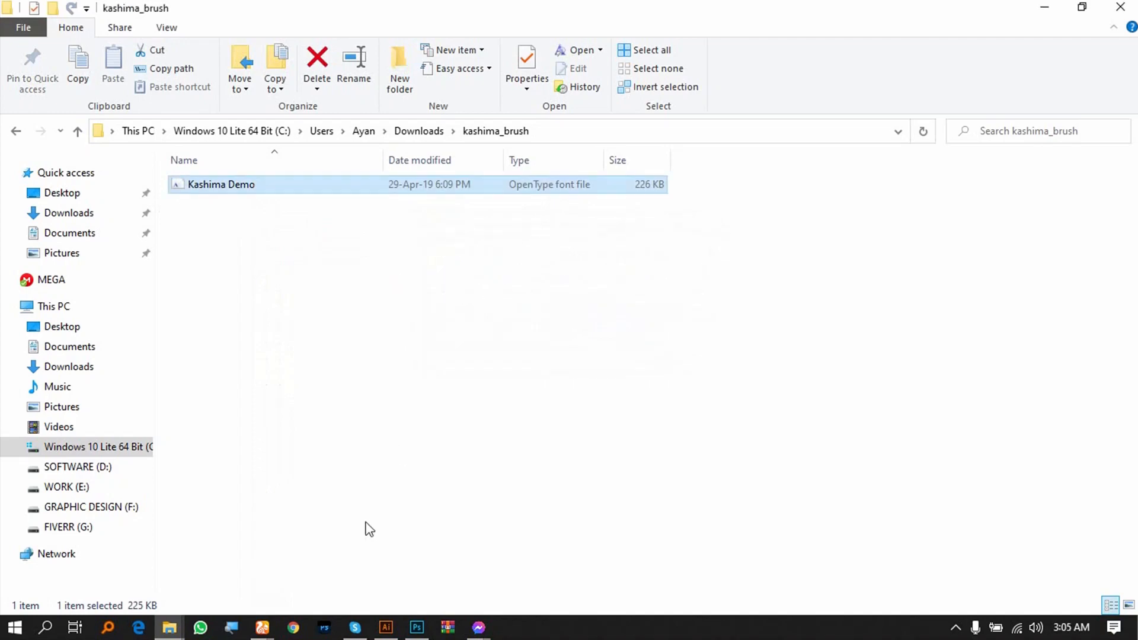
- Switch to Photoshop and select the whole "install, use" text for editing
left_click(417, 628)
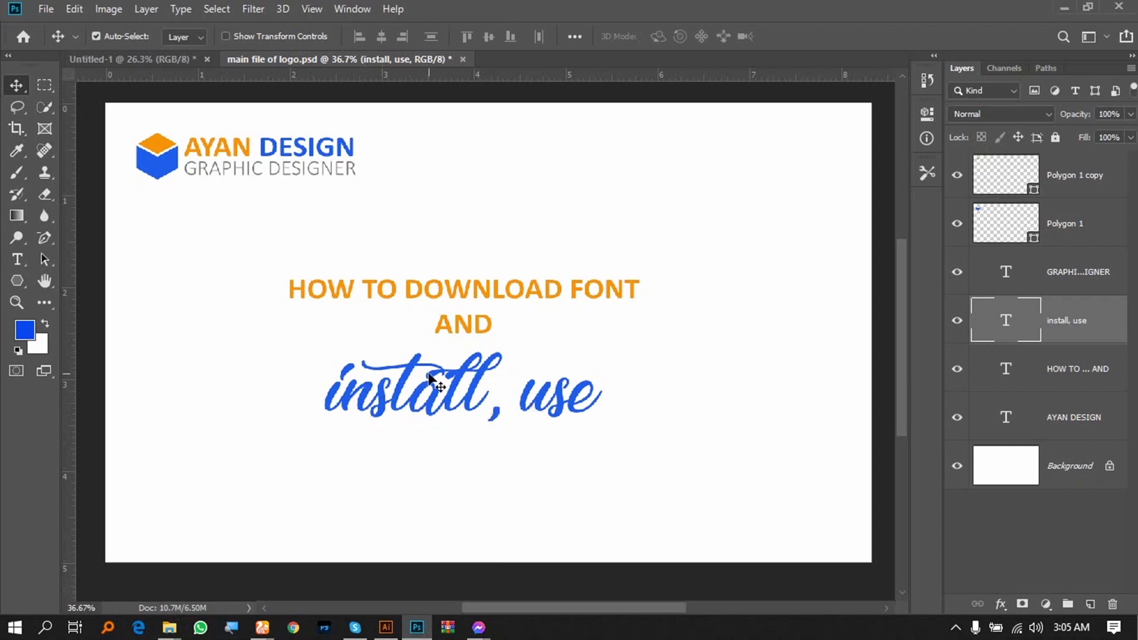
left_click(17, 259)
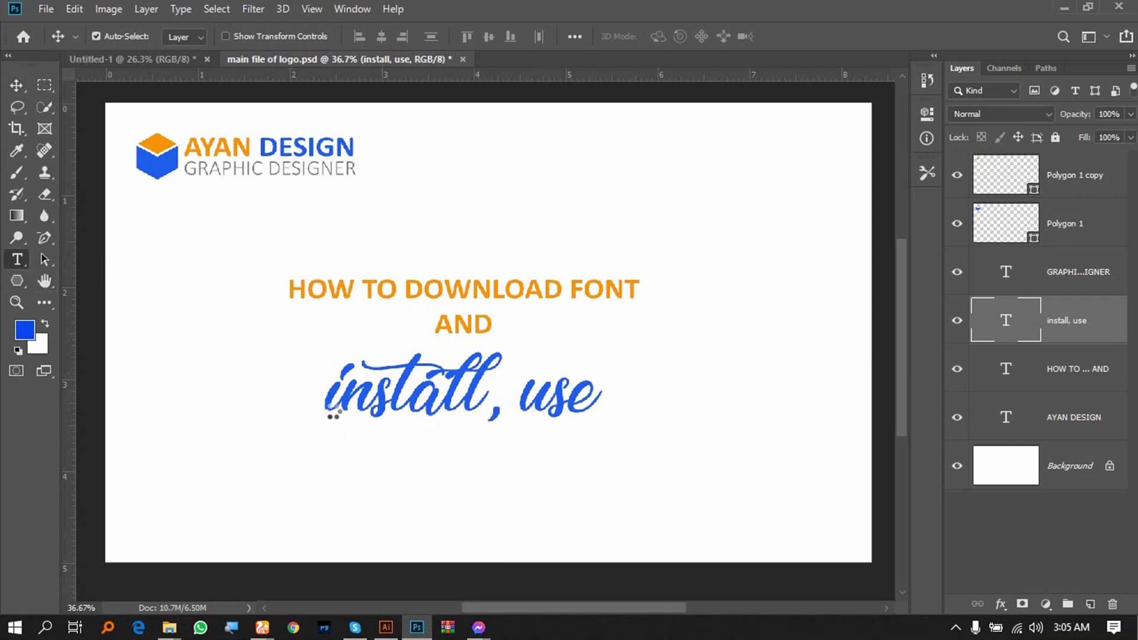
left_click_drag(331, 407, 608, 406)
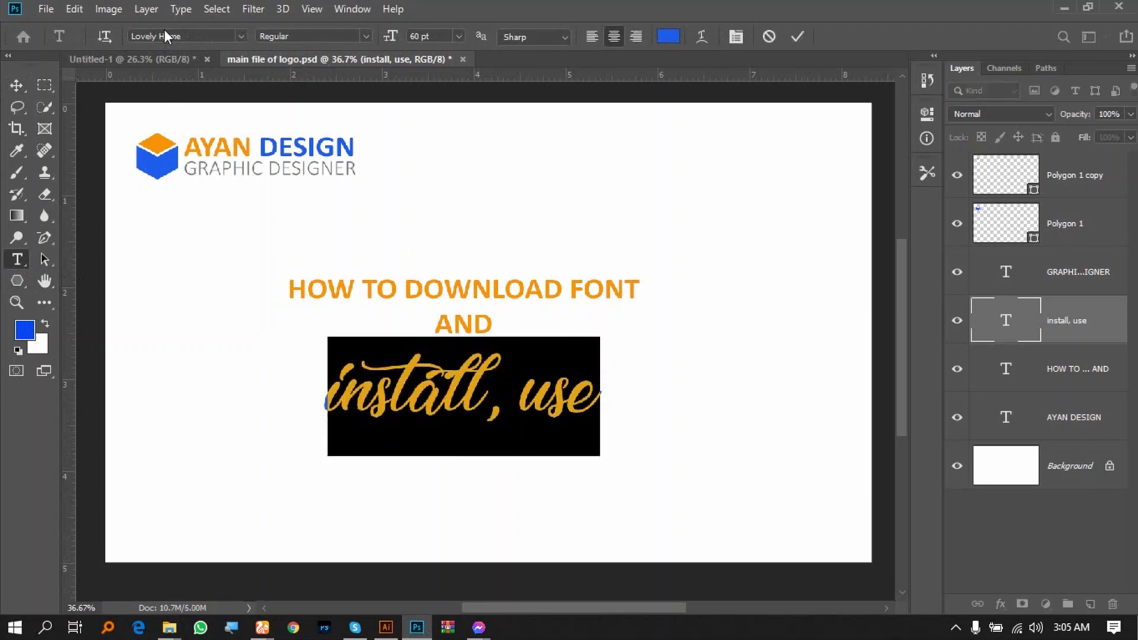
left_click(165, 33)
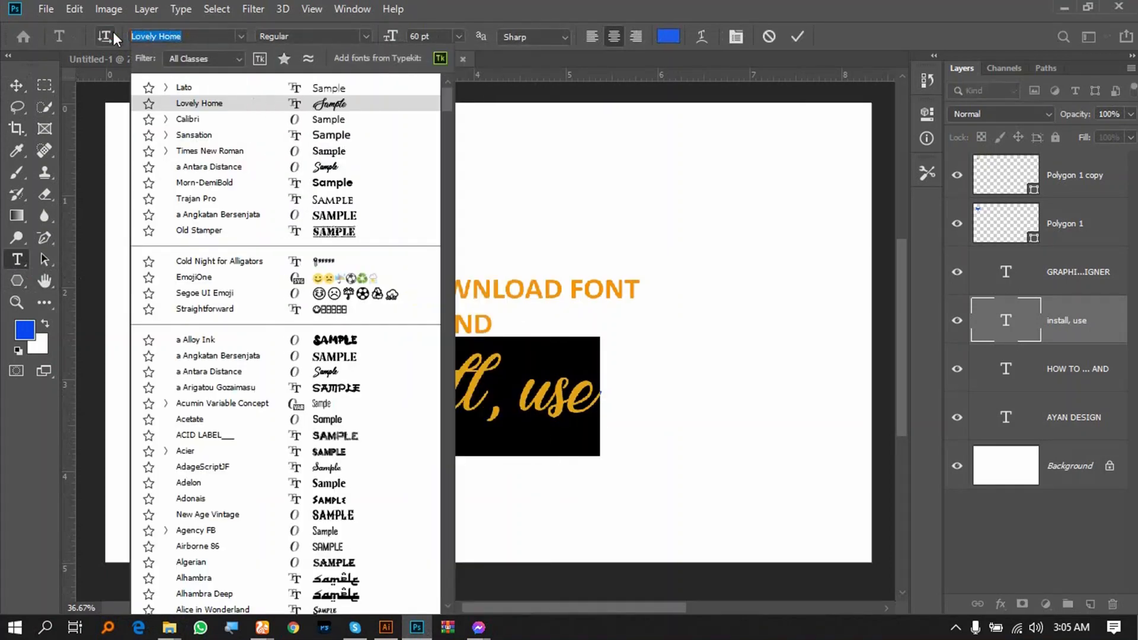
type("ka")
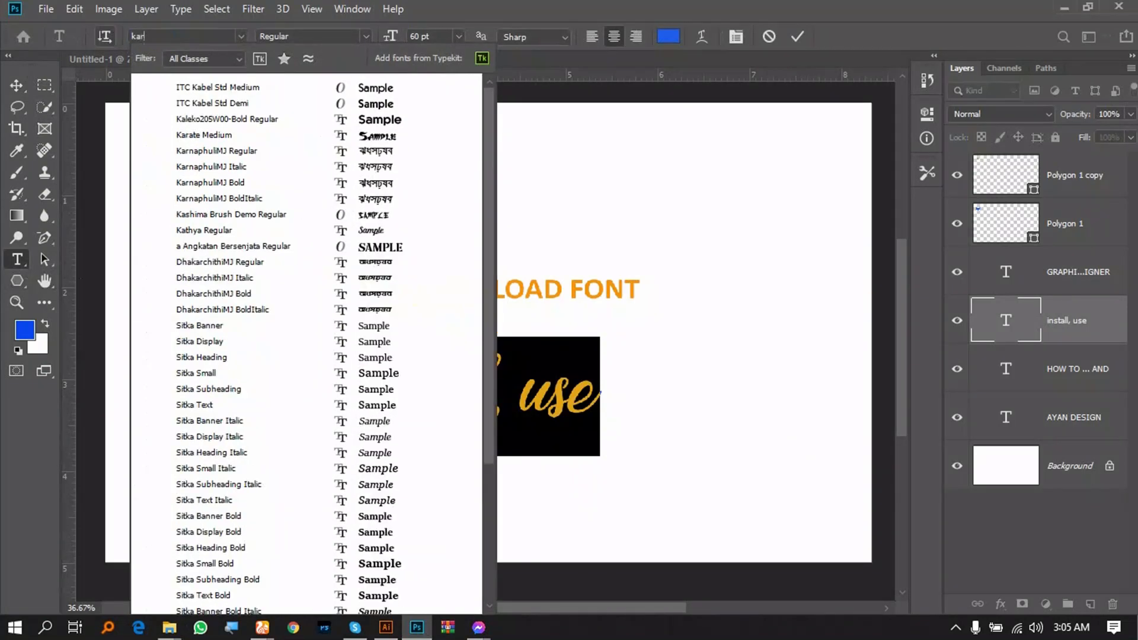
type("r")
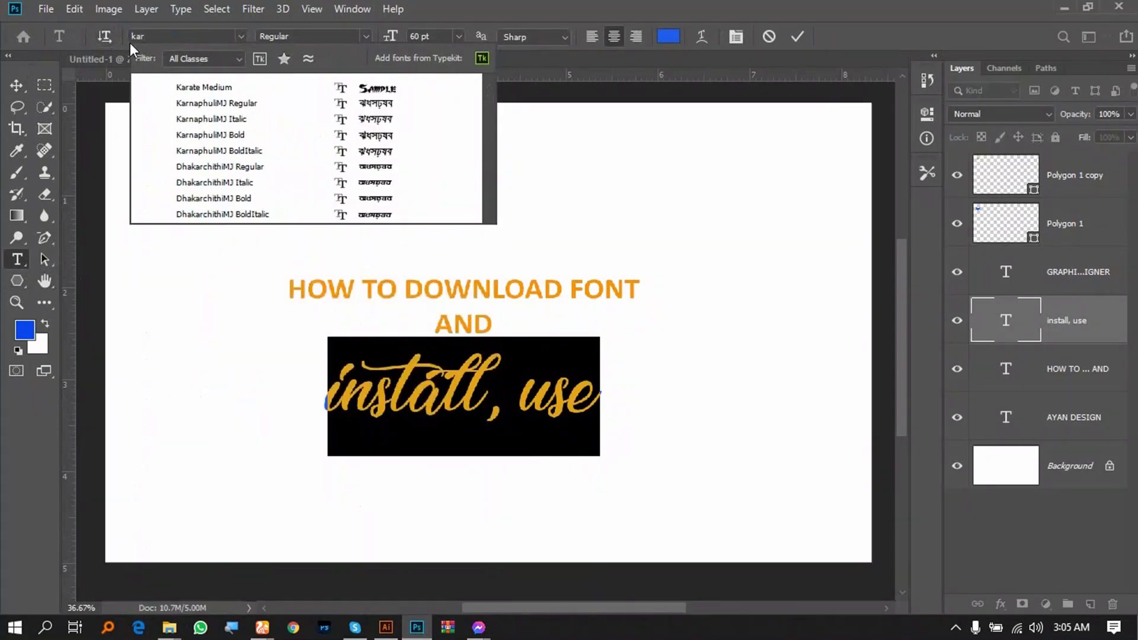
- Check the downloaded font's name on the dafont page in the browser, and return to Photoshop
left_click(262, 628)
left_click(202, 578)
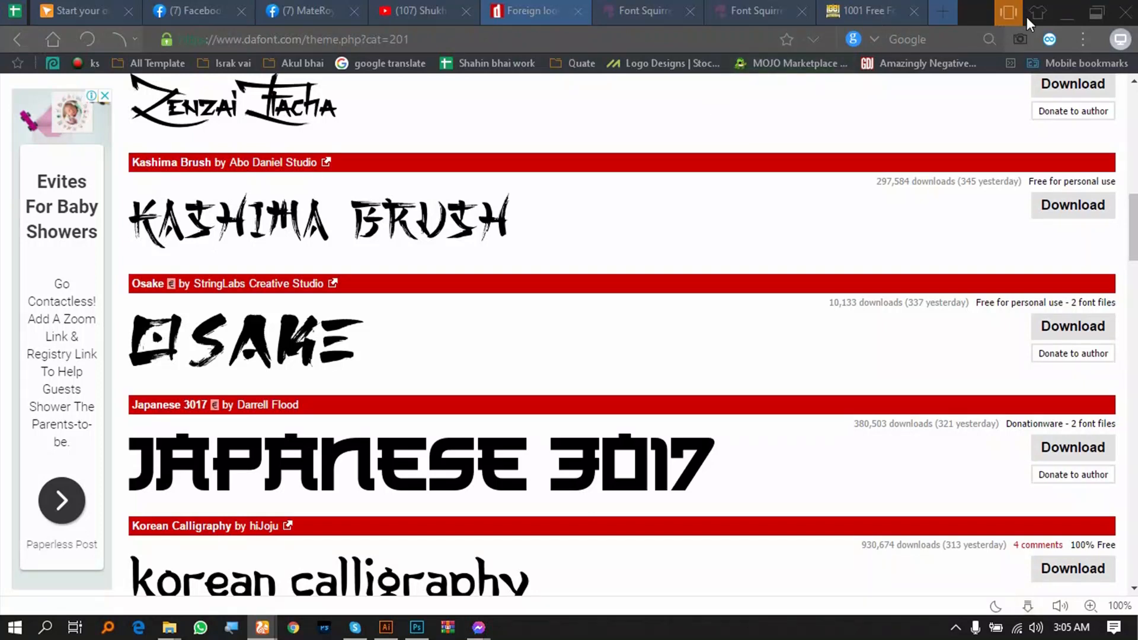
left_click(1062, 10)
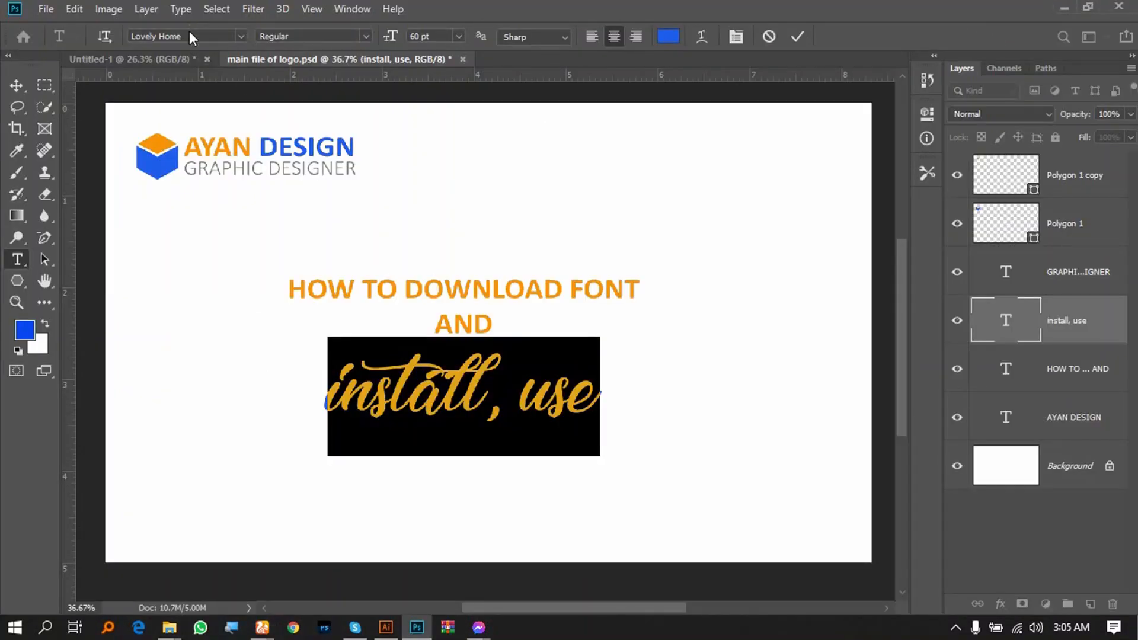
- Set the font of the "install, use" text to Kashima Brush Demo Regular and dismiss the chat notification
type("kash")
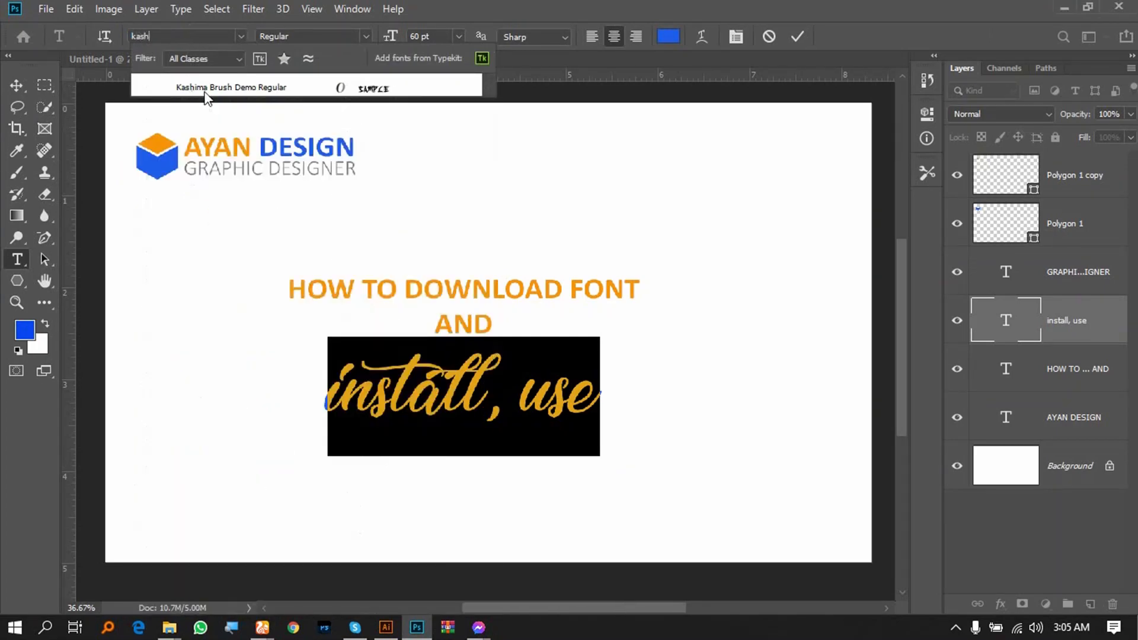
left_click(271, 87)
left_click(16, 86)
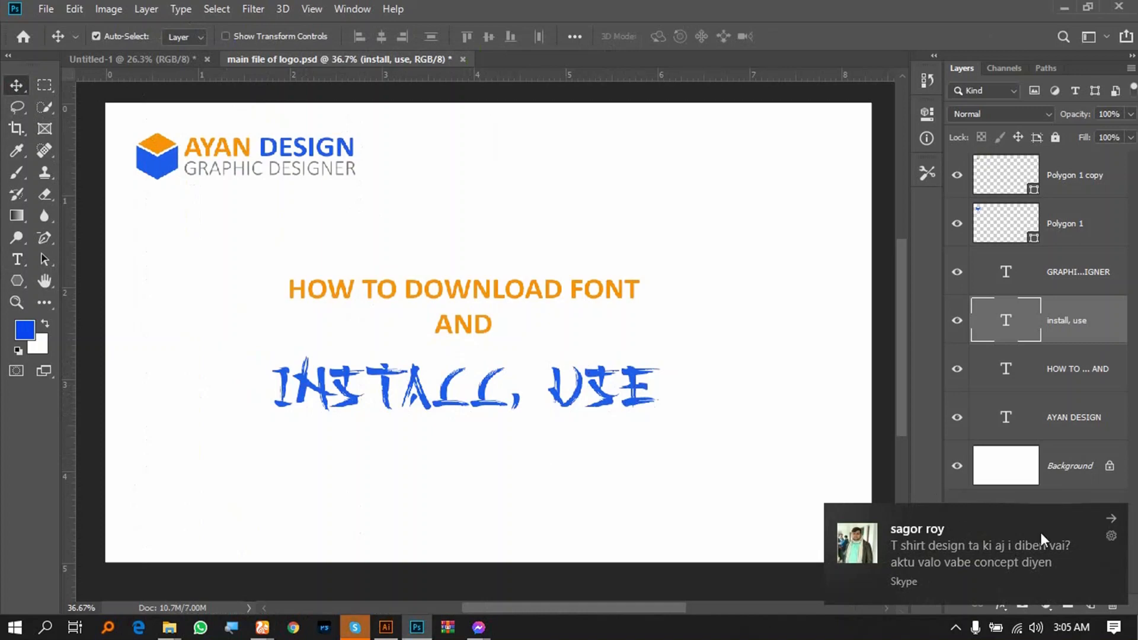
left_click(1110, 520)
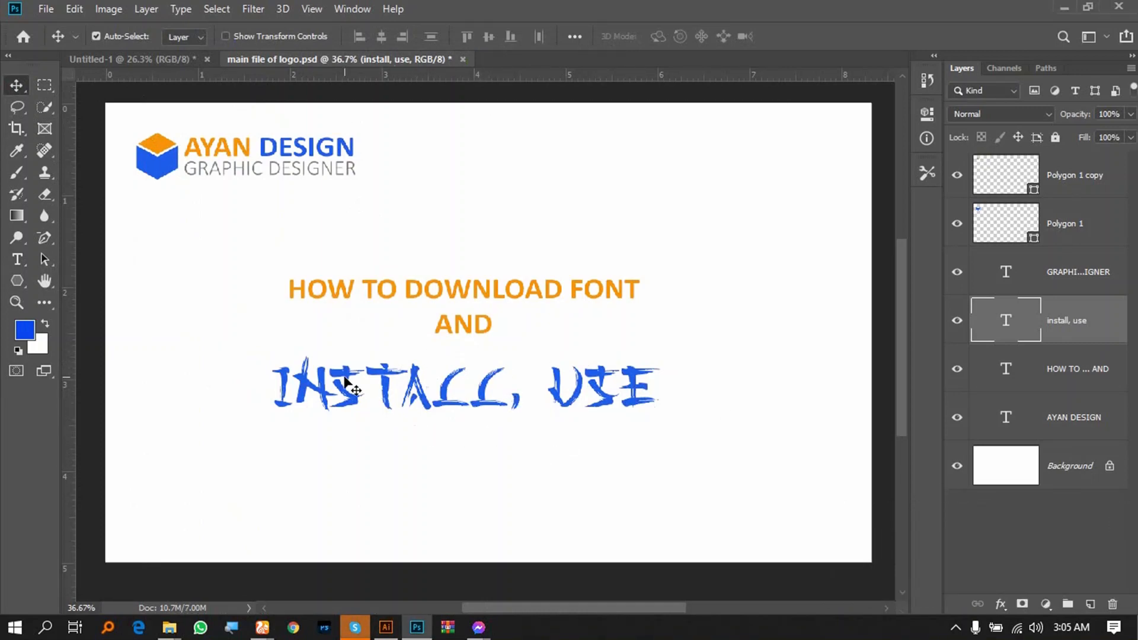
- Switch to the browser, view the Lato font page on Font Squirrel and close the banner overlaying it
mouse_move(262, 627)
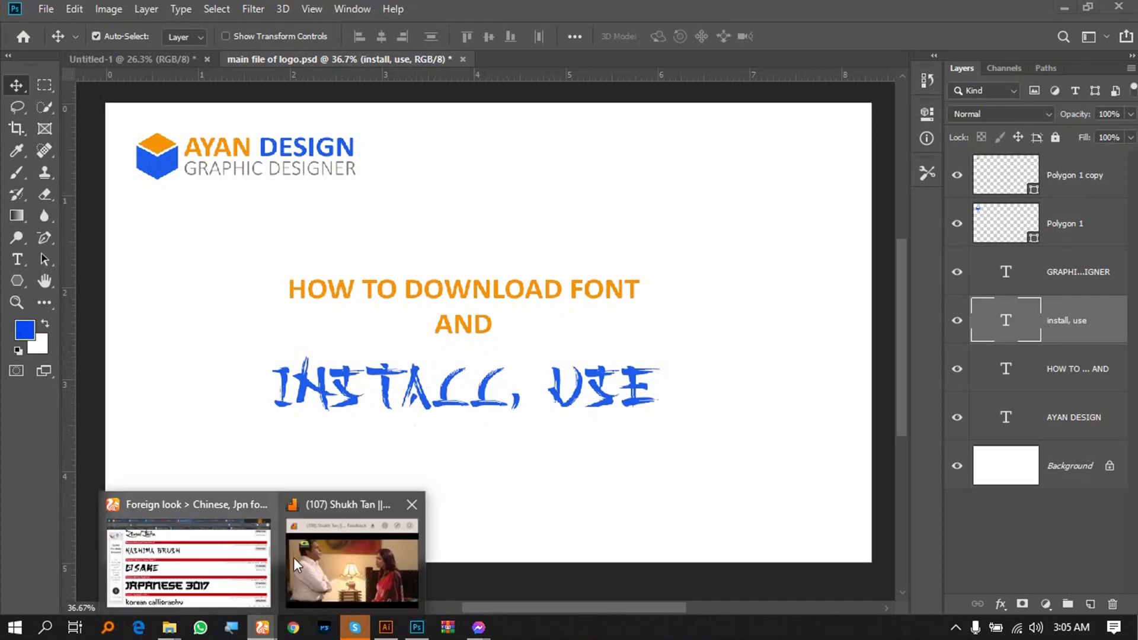
left_click(189, 560)
left_click(645, 13)
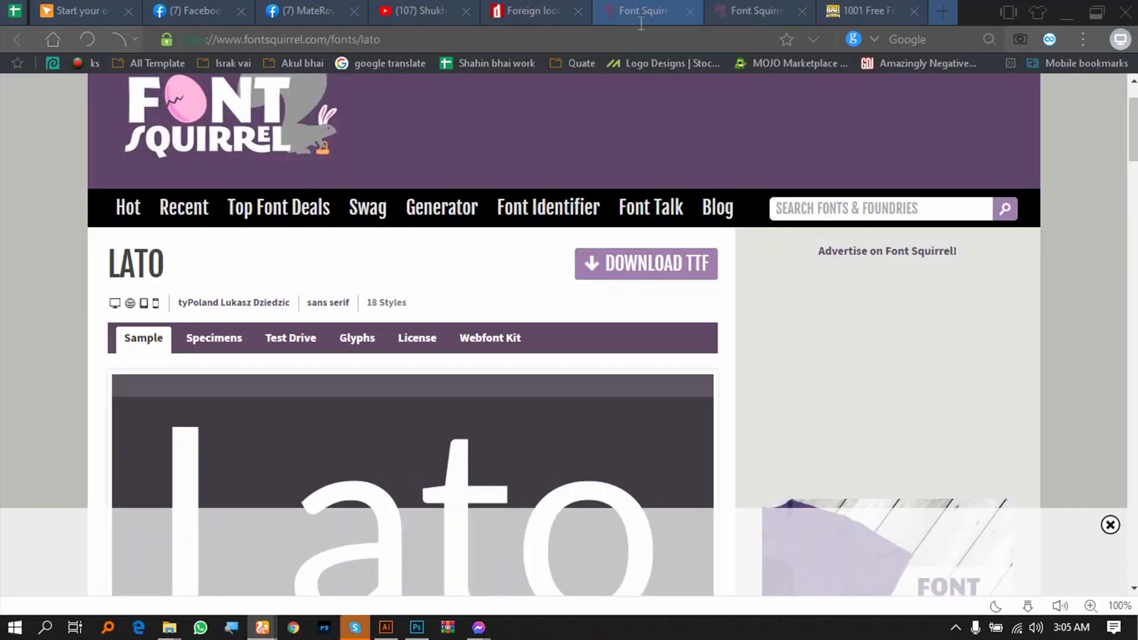
scroll(279, 239, "up", 2)
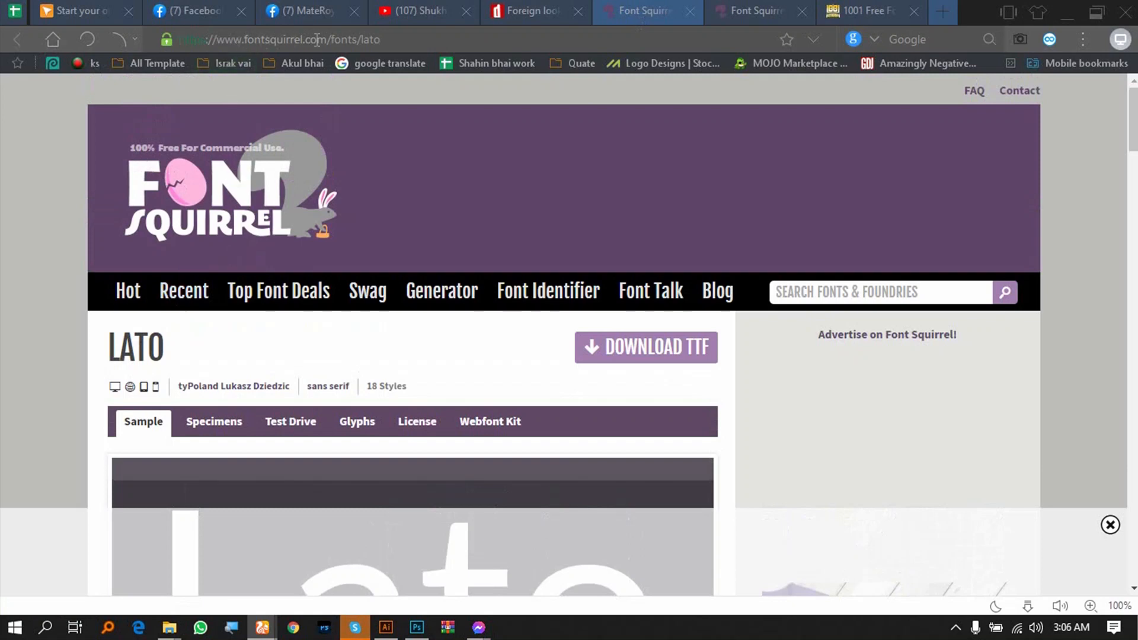
scroll(172, 285, "down", 3)
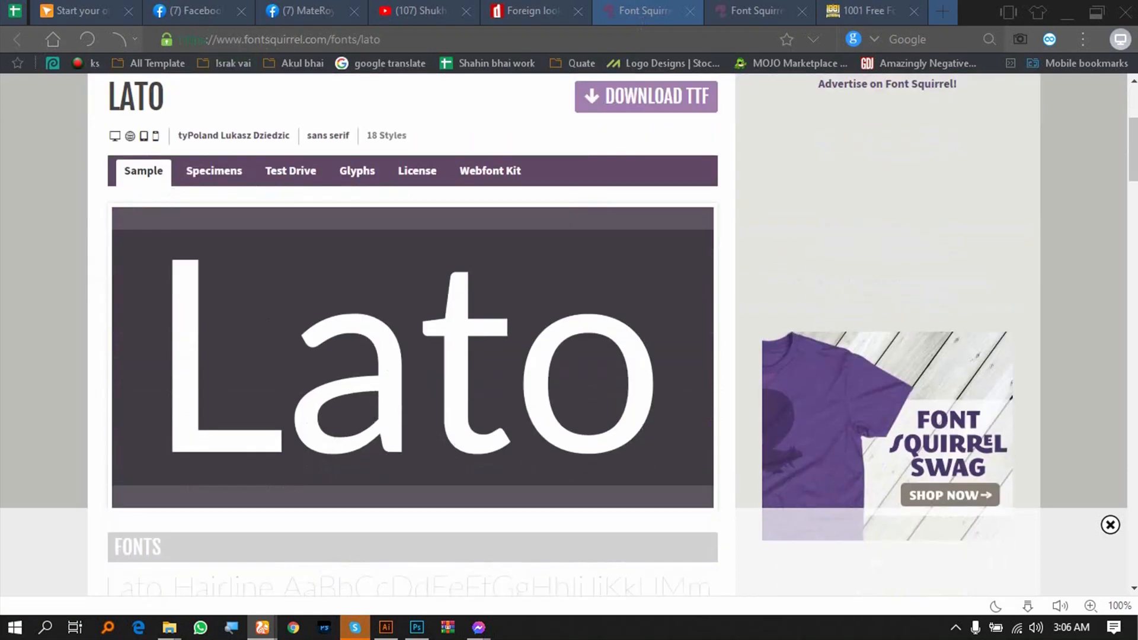
left_click(1111, 525)
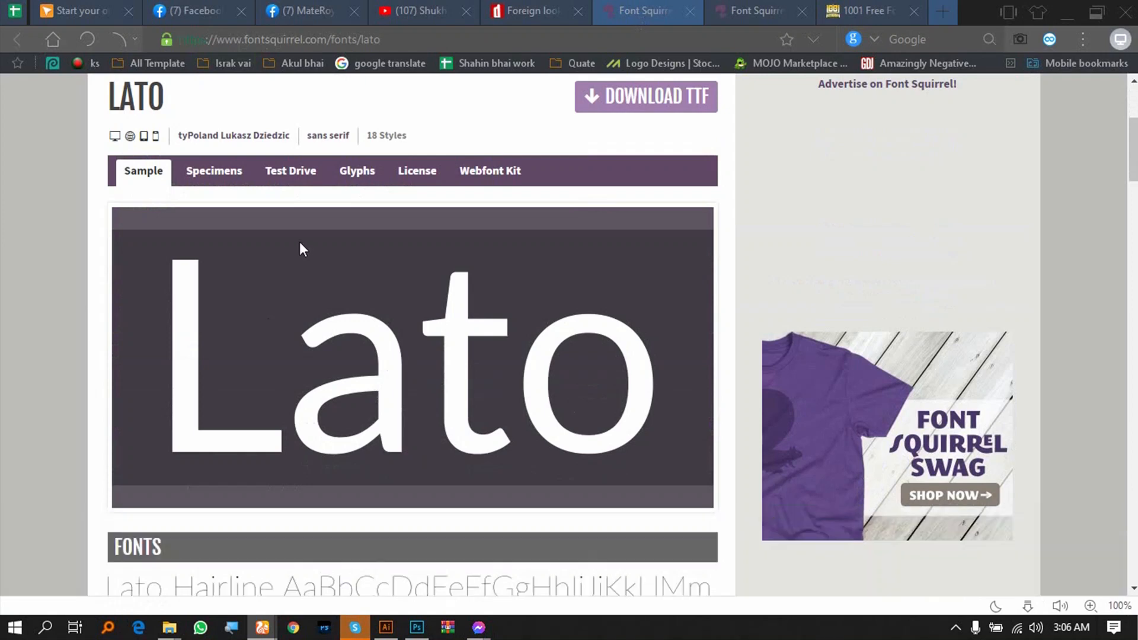
scroll(259, 269, "up", 1)
scroll(259, 270, "up", 1)
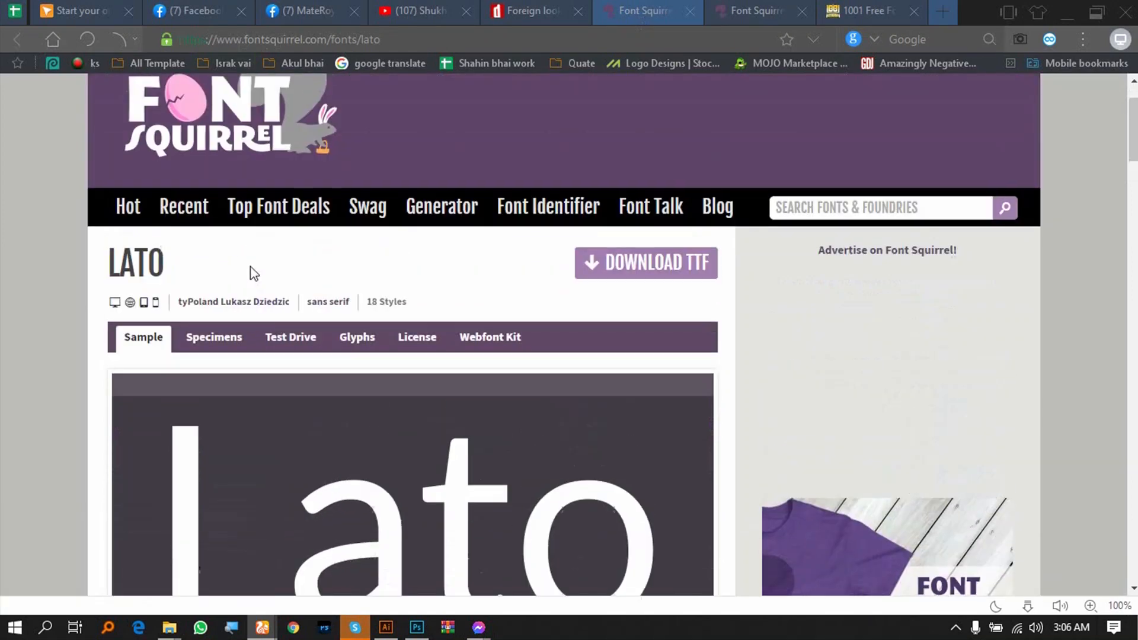
- Open Font Squirrel's list of recent fonts and look through the first entries
left_click(176, 219)
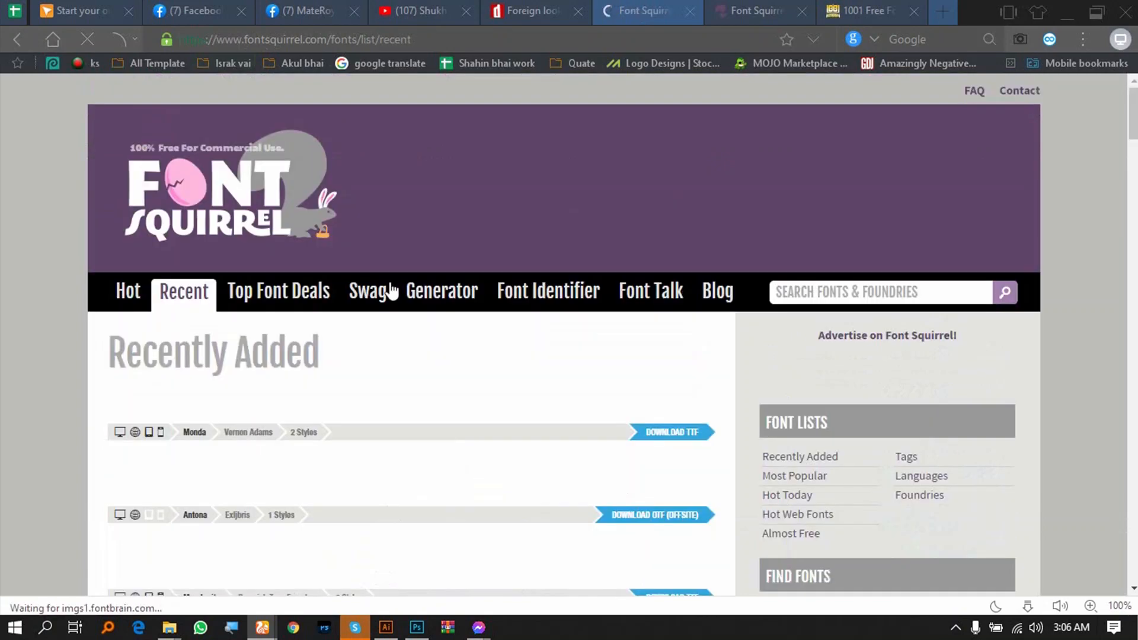
scroll(239, 344, "down", 1)
scroll(330, 371, "down", 1)
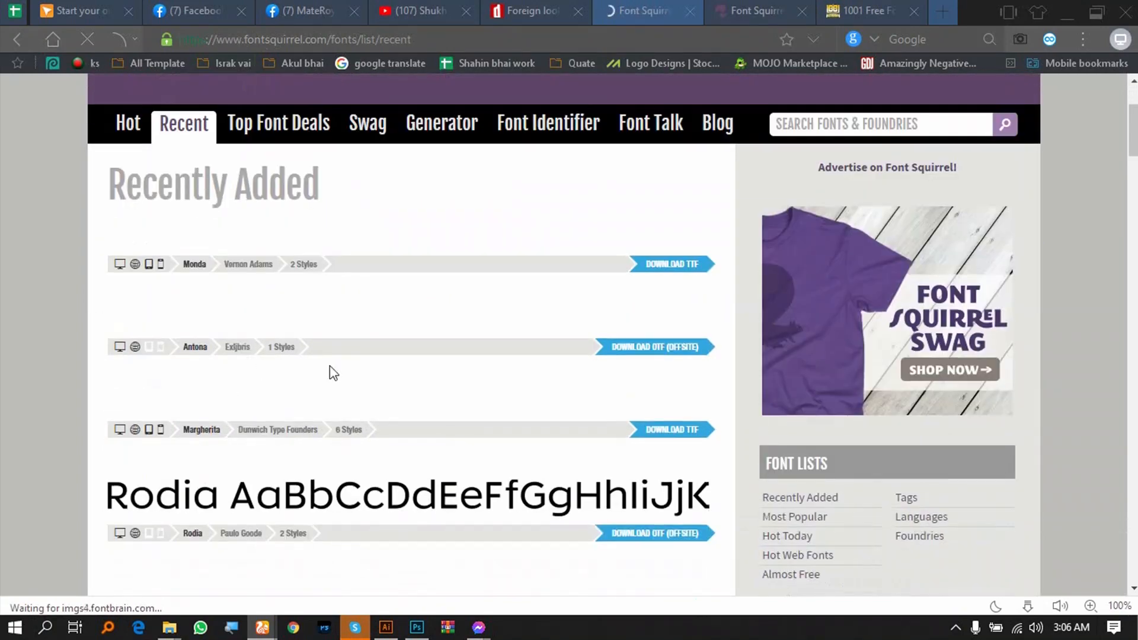
scroll(334, 378, "up", 2)
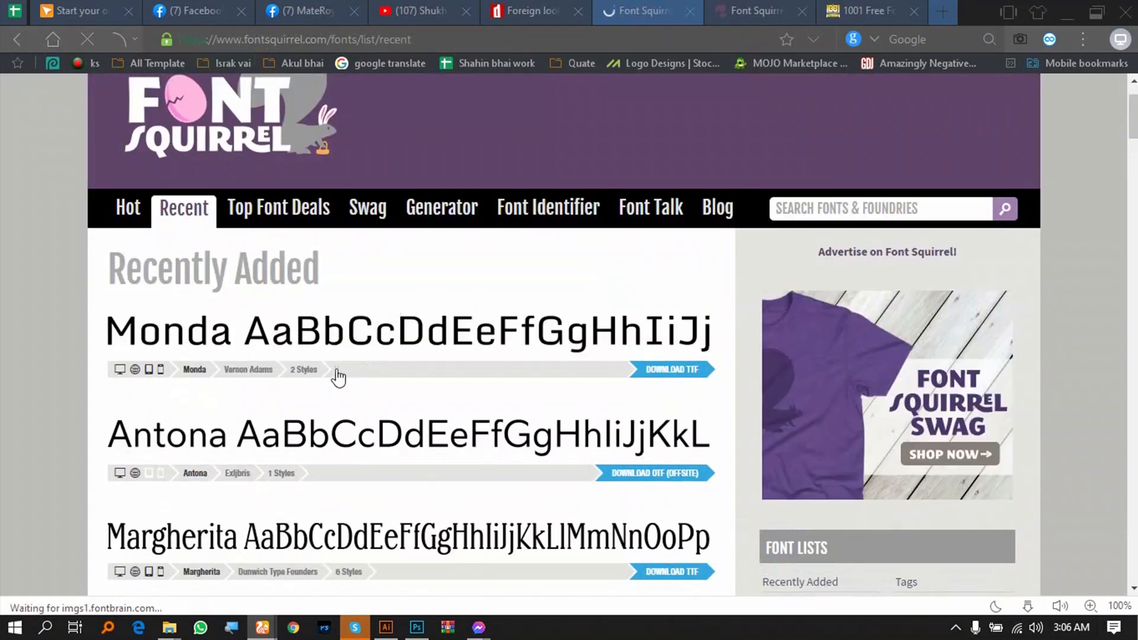
- Open the Monda font page and download monda.zip to the Downloads folder
left_click(471, 343)
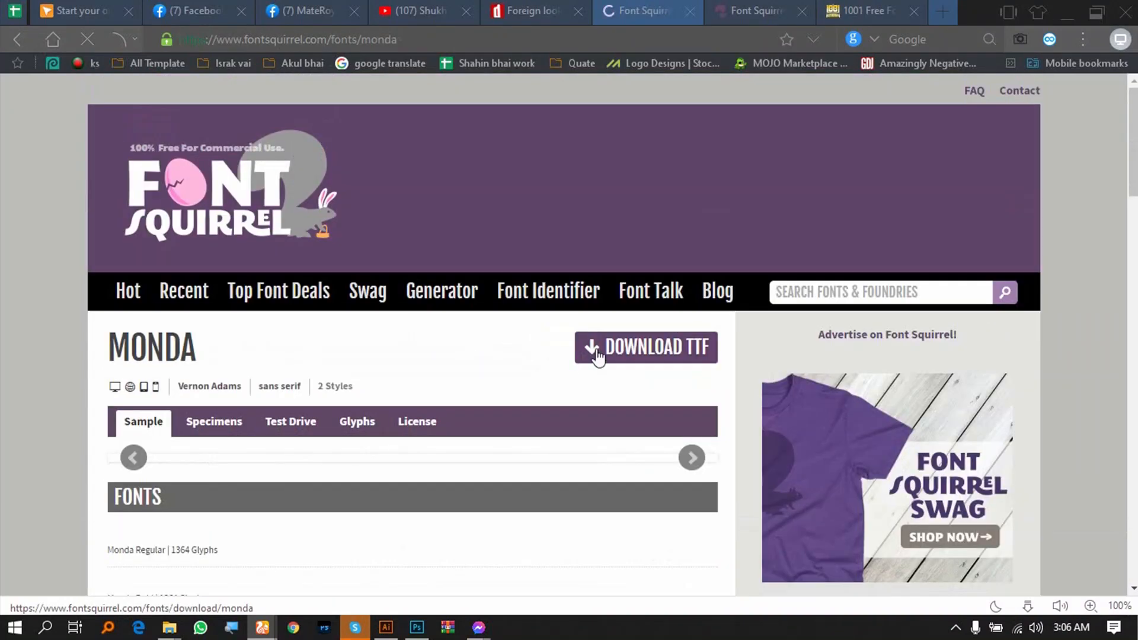
left_click(593, 354)
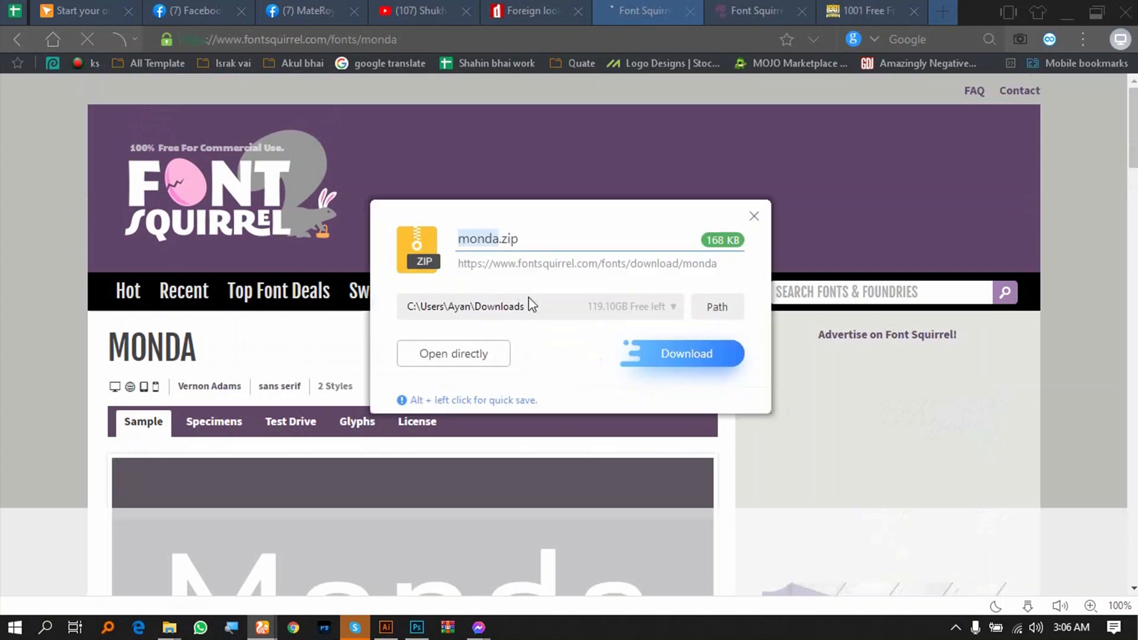
left_click(646, 348)
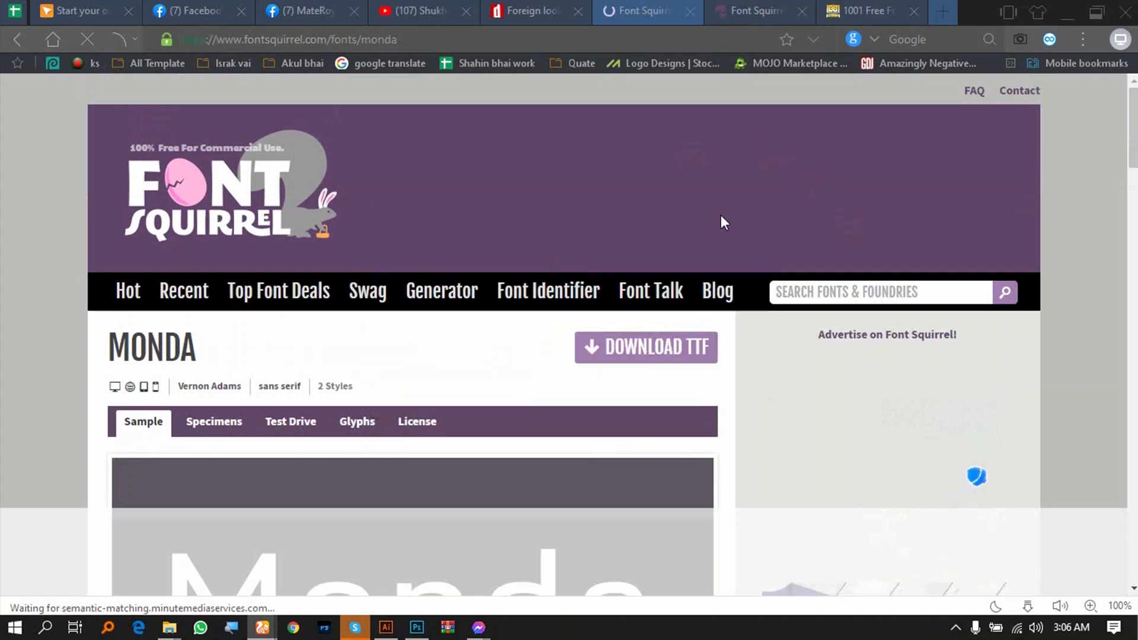
scroll(805, 254, "down", 4)
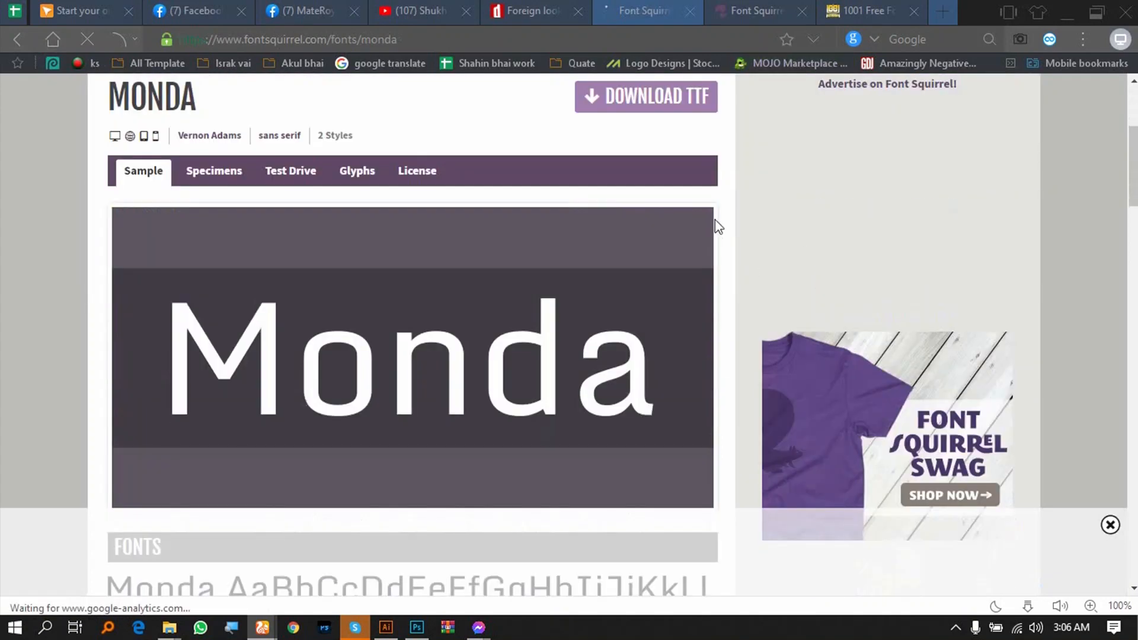
scroll(717, 225, "up", 5)
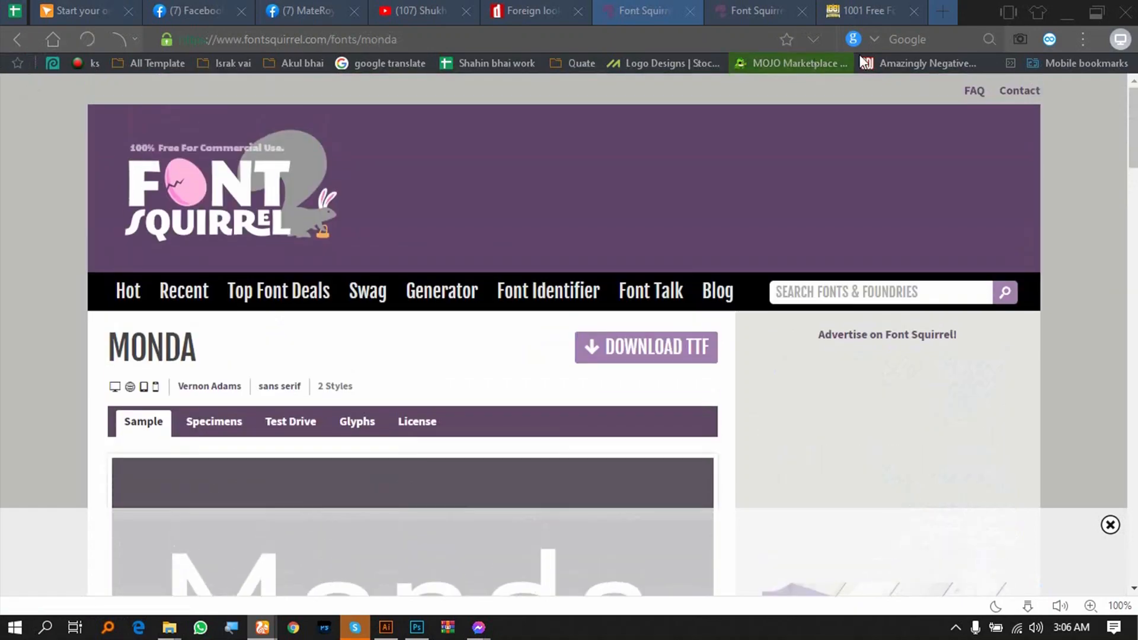
- Go to the open 1001 Free Fonts site and browse its 3D font category
left_click(854, 14)
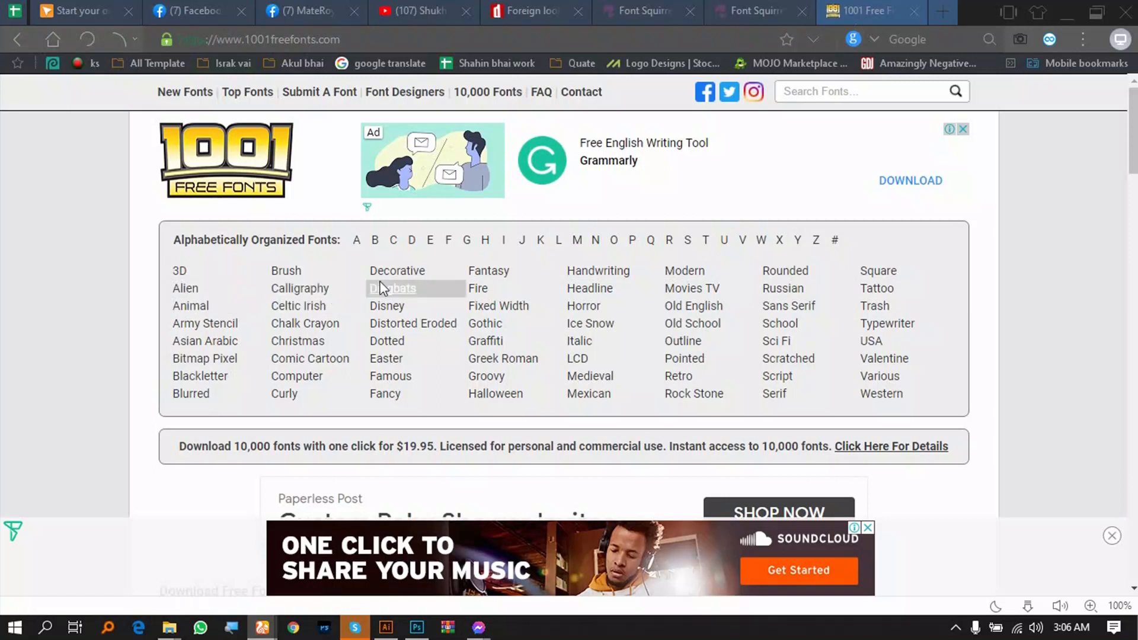
left_click(190, 277)
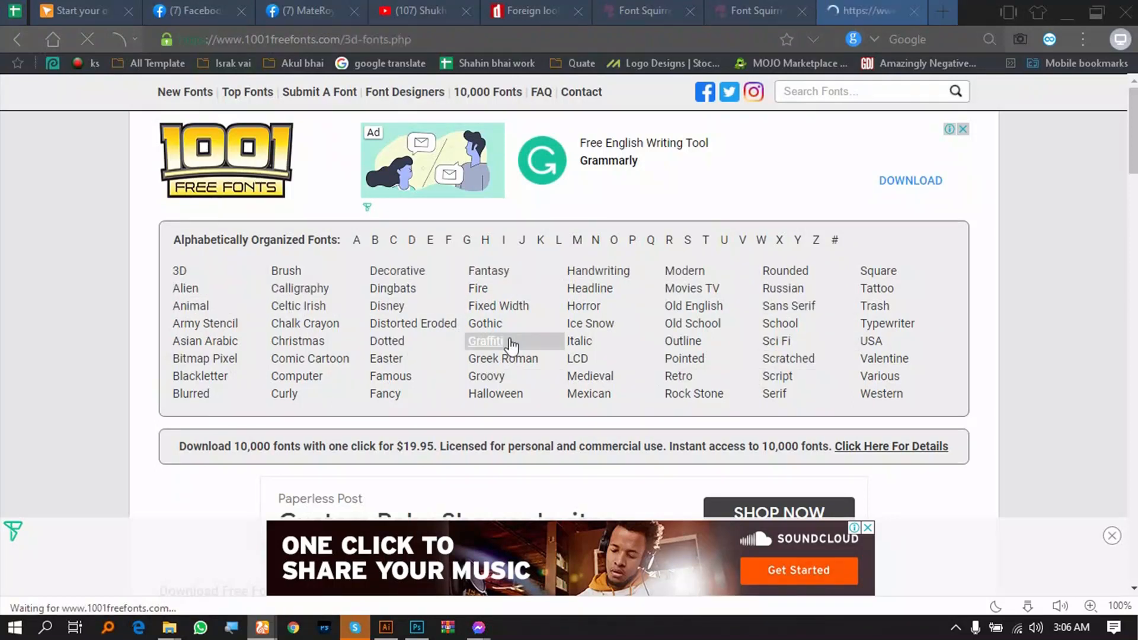
scroll(511, 343, "down", 3)
scroll(517, 344, "down", 4)
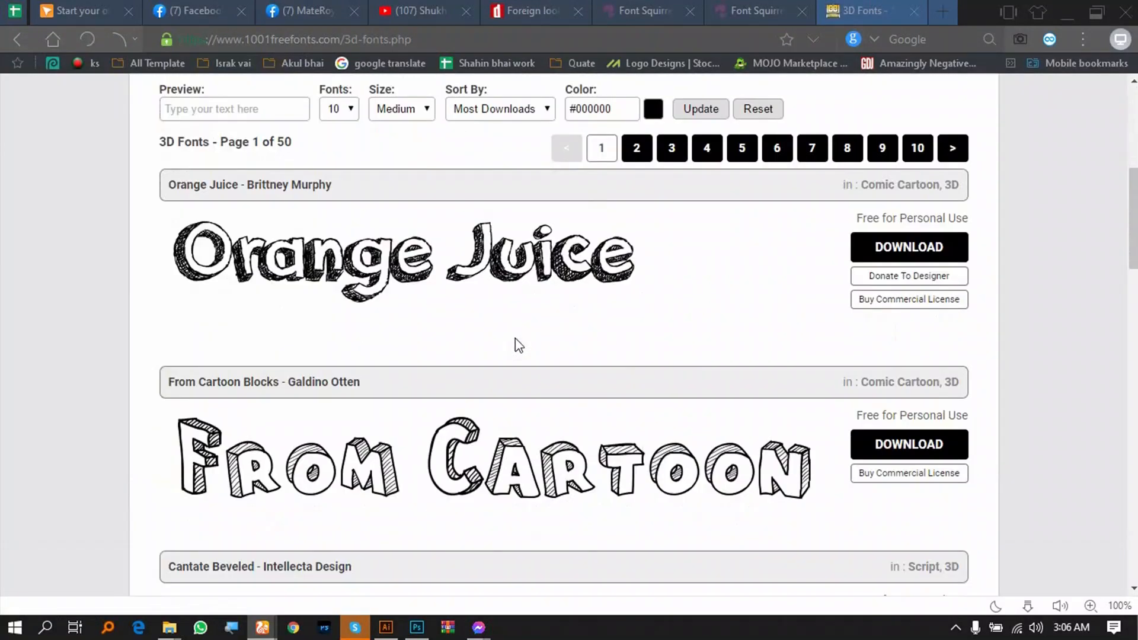
scroll(487, 462, "down", 1)
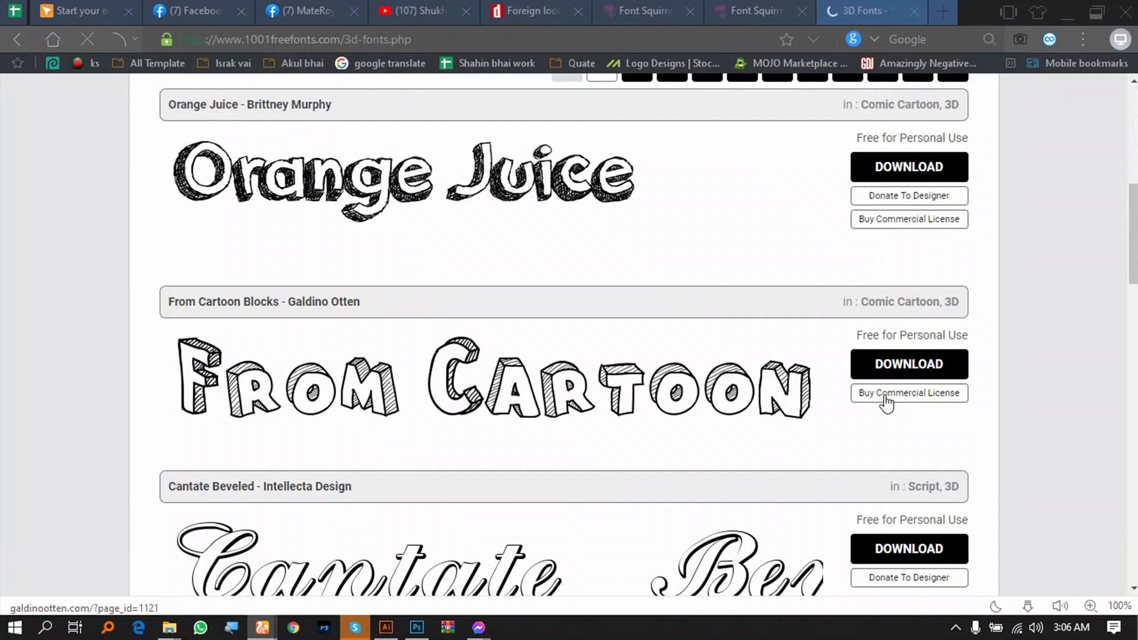
- Download the Orange Juice font and show orange-juice.zip in its download folder
left_click(877, 363)
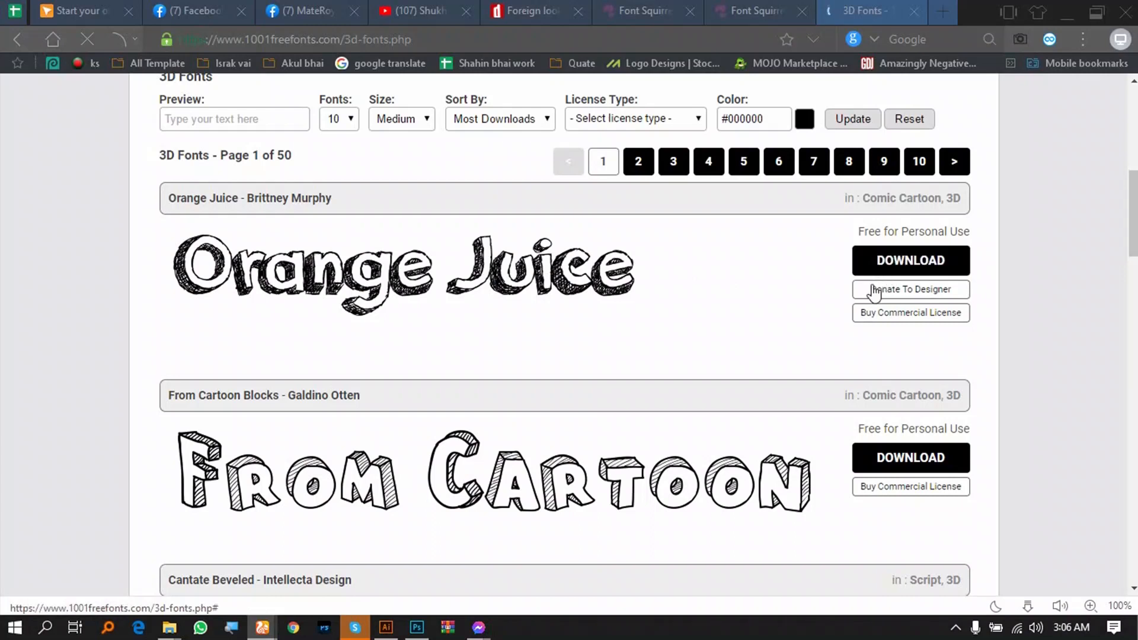
left_click(889, 260)
left_click(671, 353)
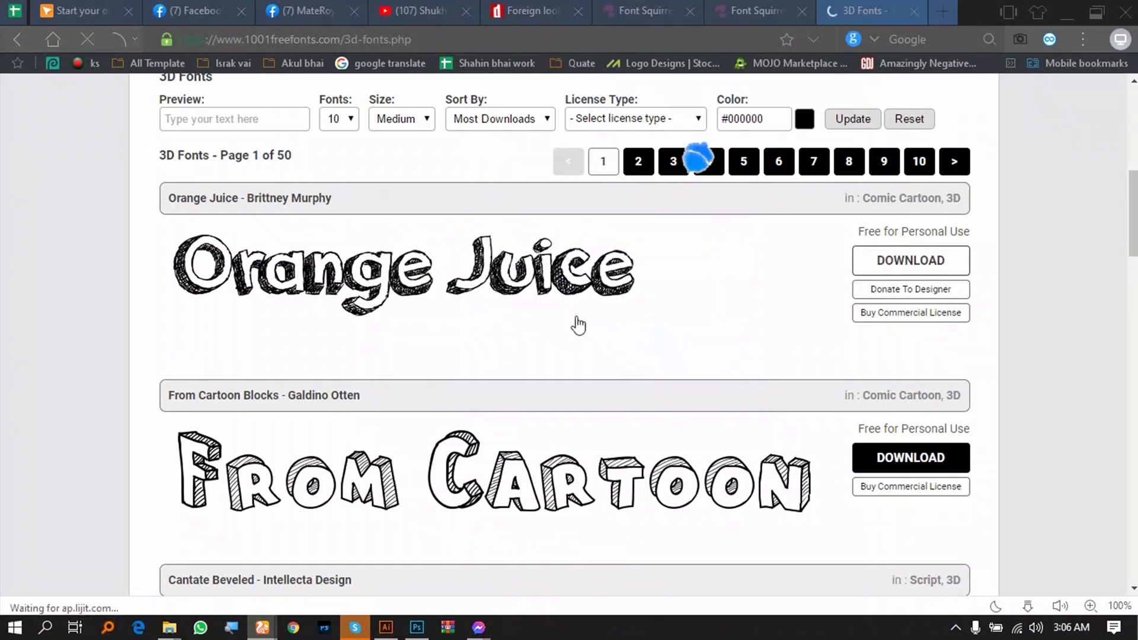
left_click(1021, 607)
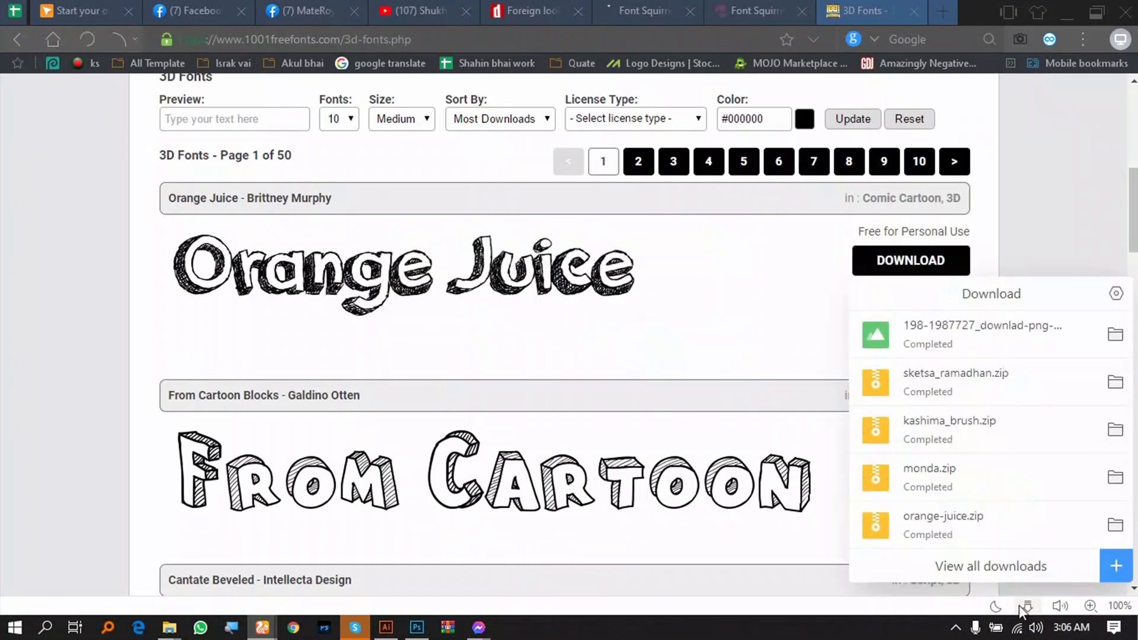
left_click(1106, 526)
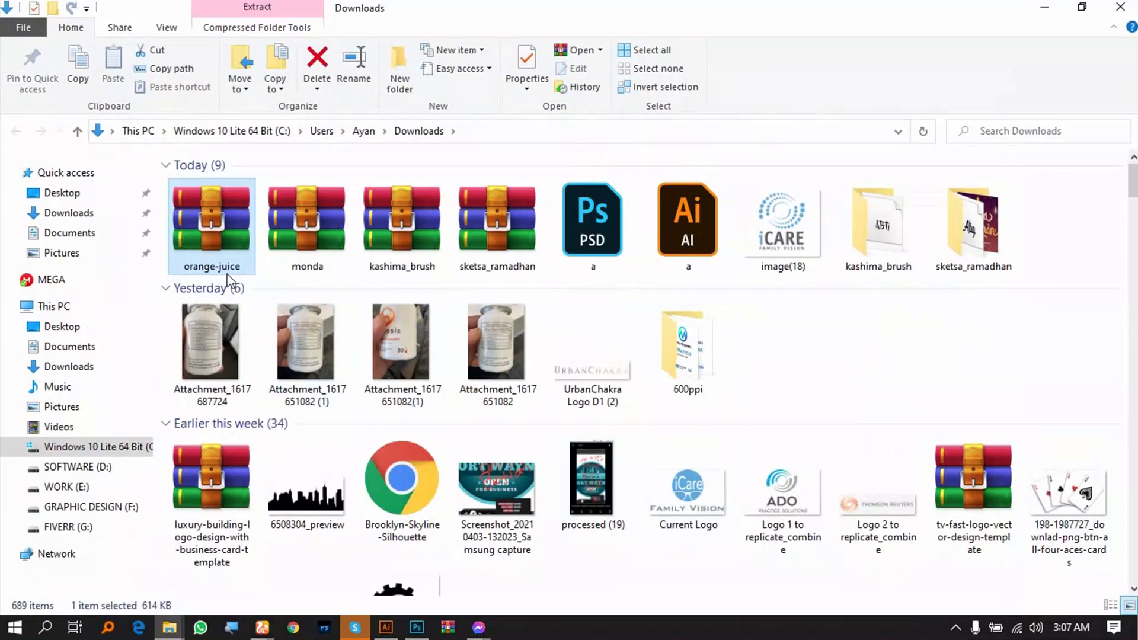
- Check the file type of the orange-juice archive in its properties, and close them
right_click(204, 212)
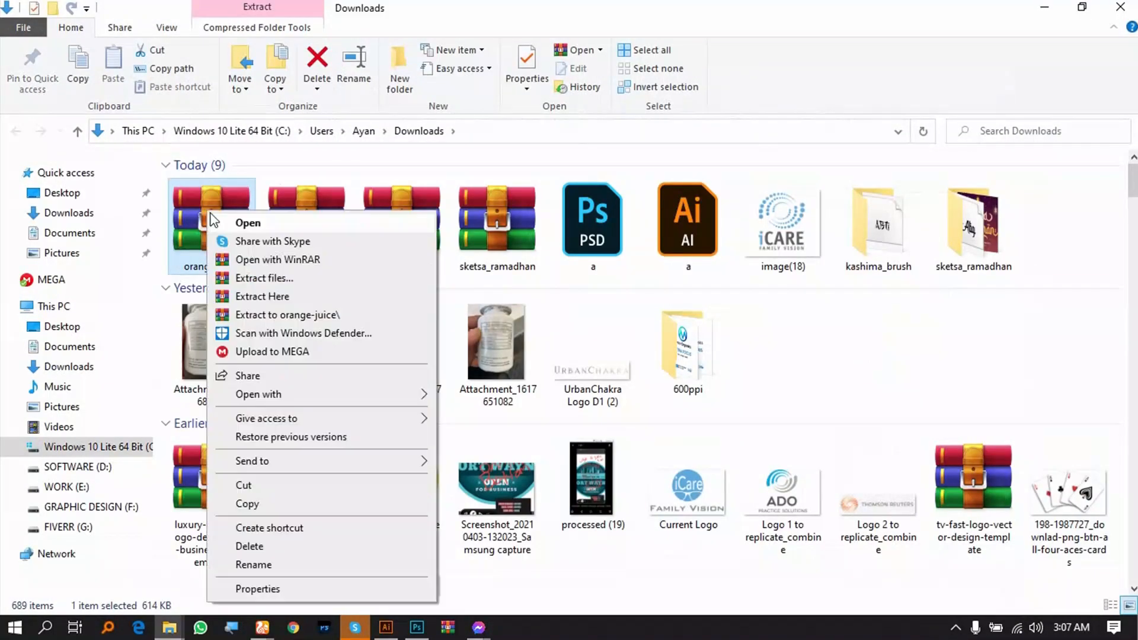
left_click(262, 587)
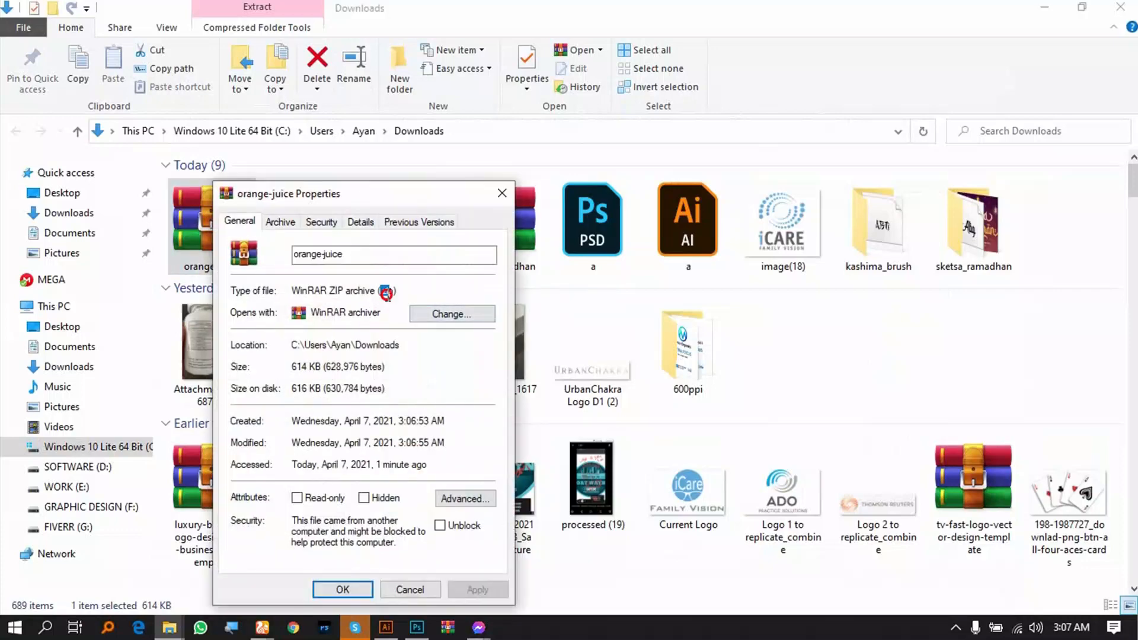
left_click(502, 193)
- Extract the orange-juice archive into its own folder within Downloads and open that folder
right_click(218, 222)
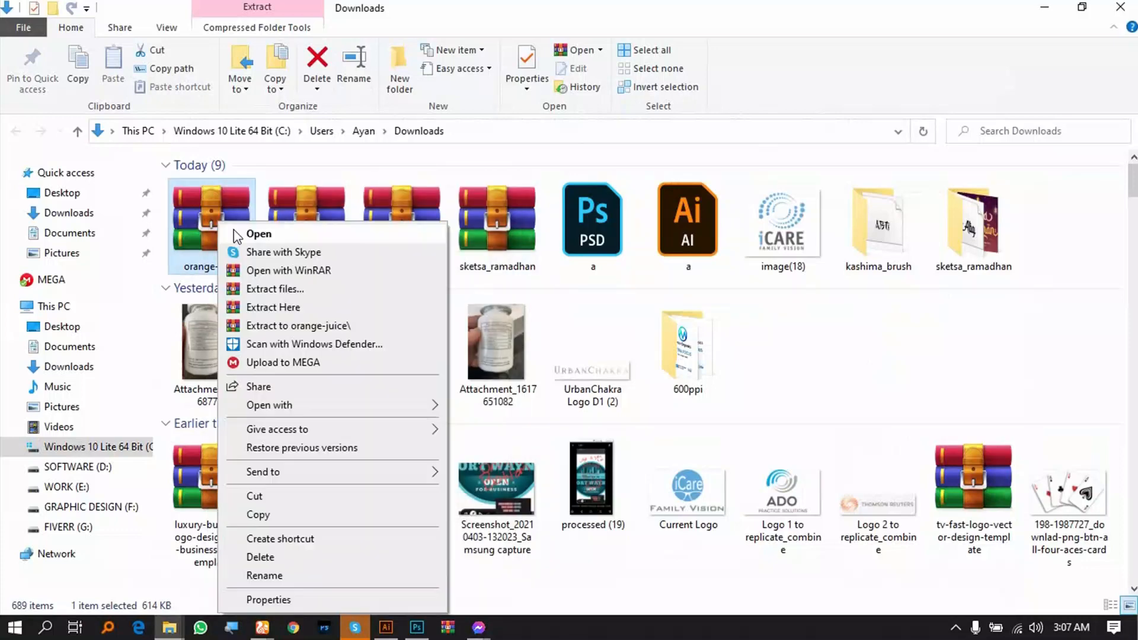
left_click(293, 290)
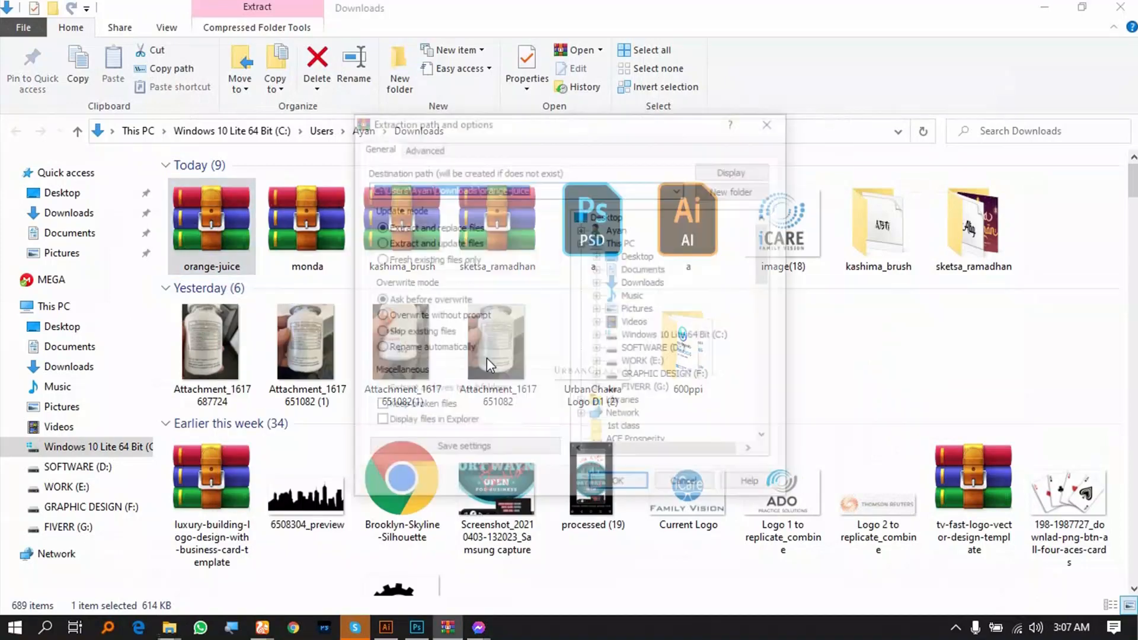
left_click(602, 487)
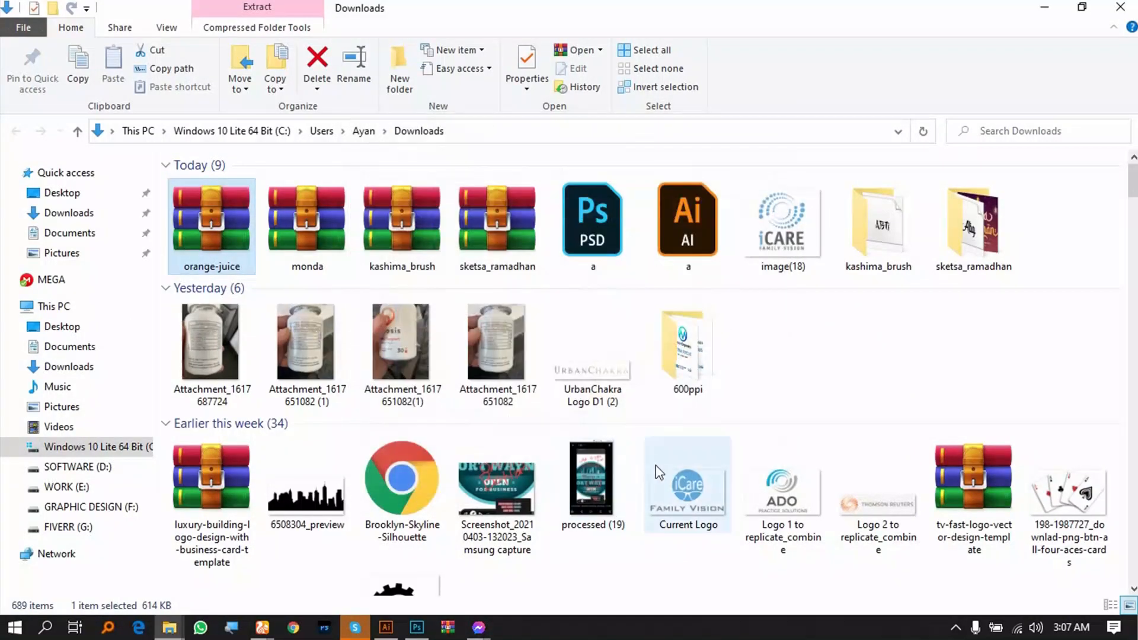
double_click(886, 234)
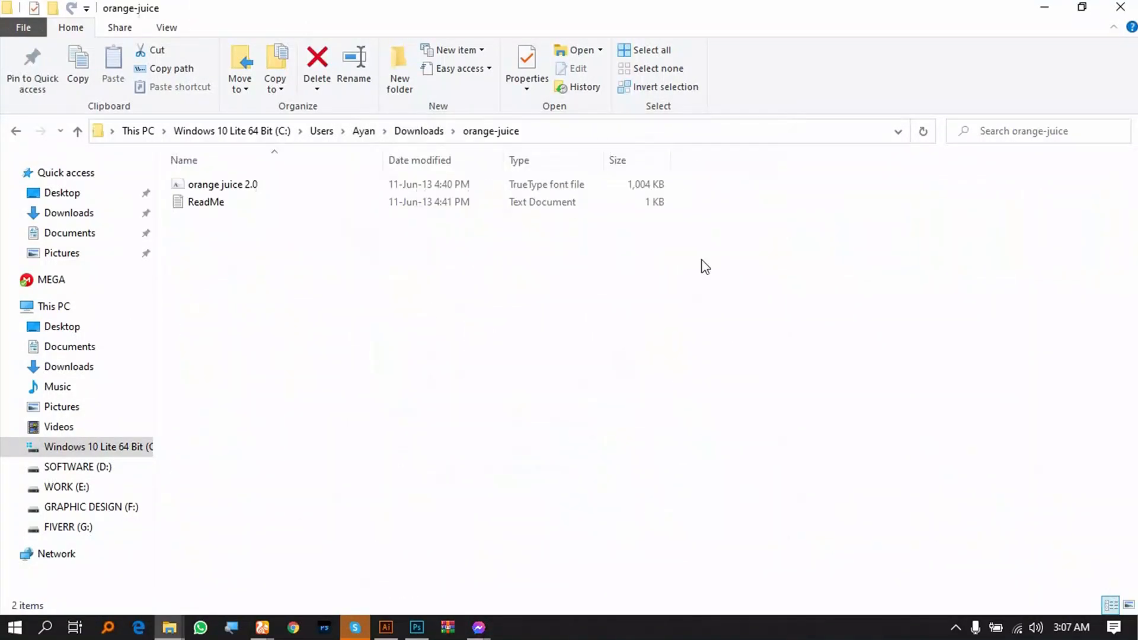
- Install the "orange juice 2.0" TrueType font file
left_click(238, 186)
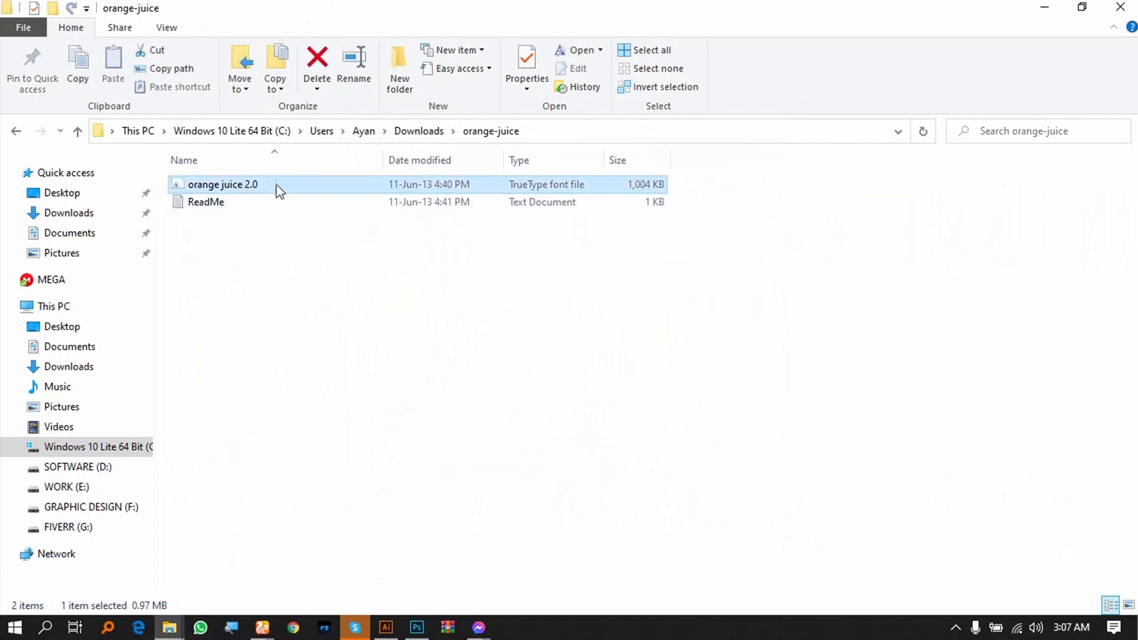
right_click(266, 188)
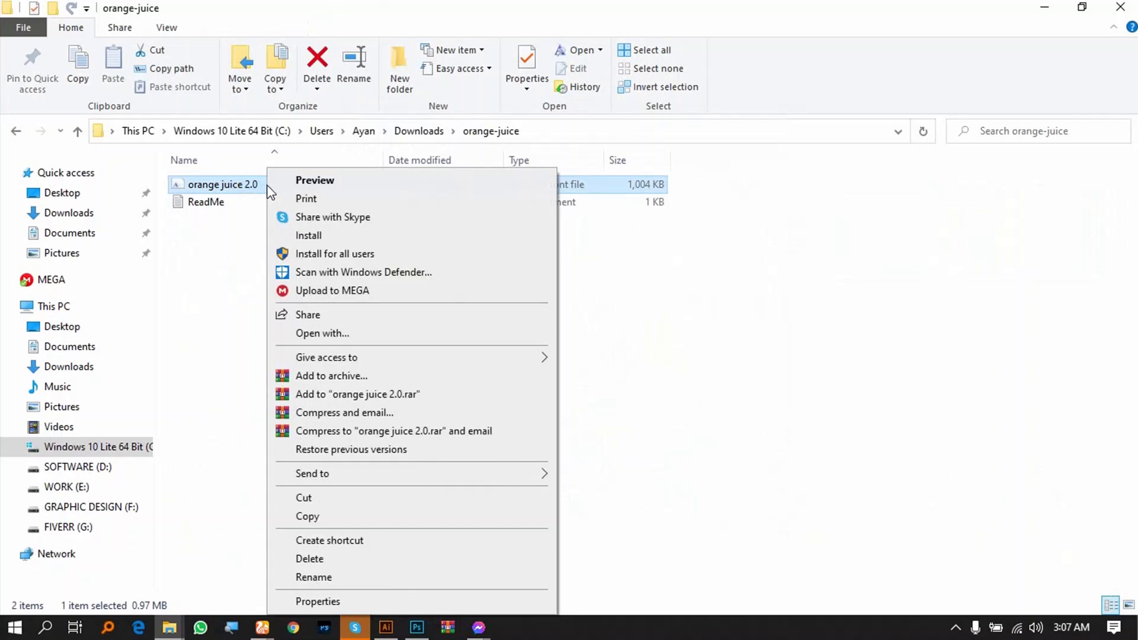
left_click(194, 268)
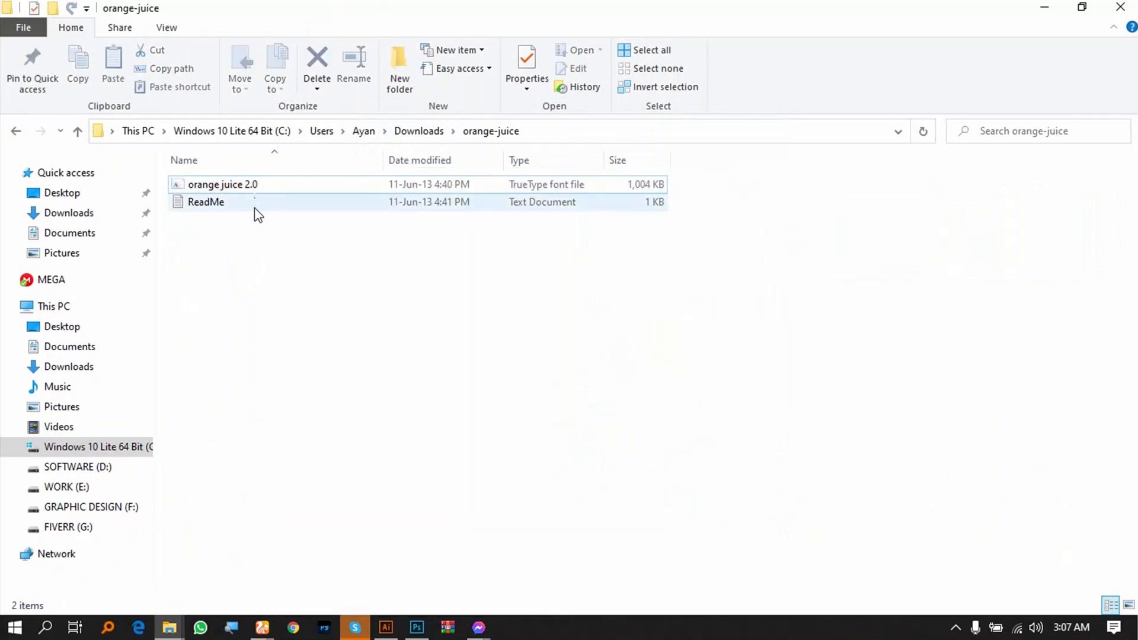
left_click(289, 188)
right_click(291, 184)
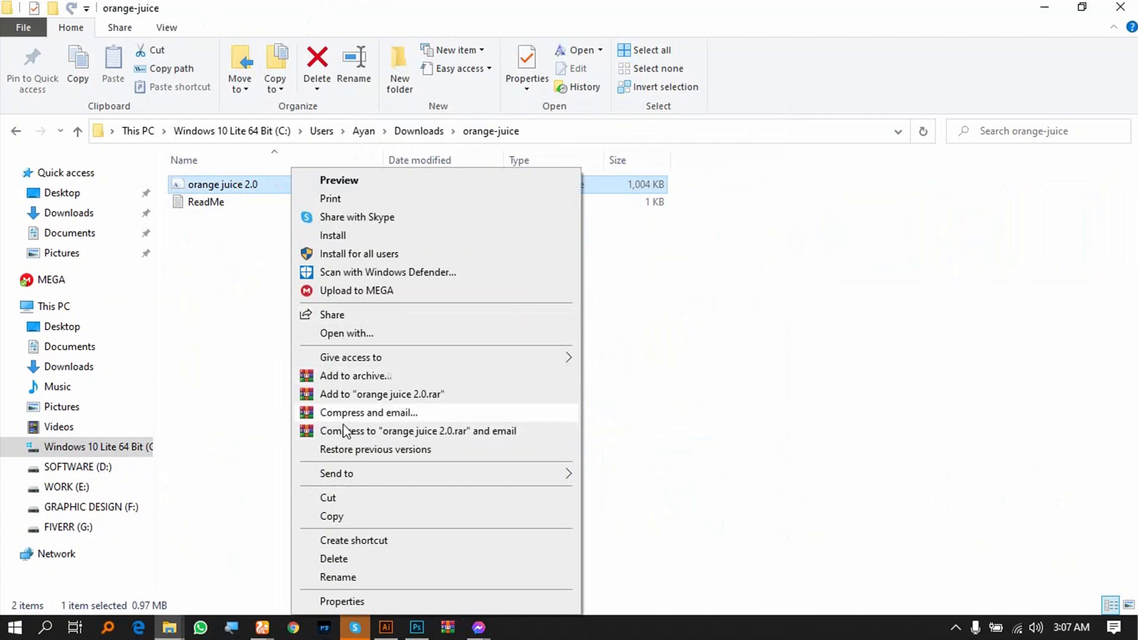
left_click(358, 236)
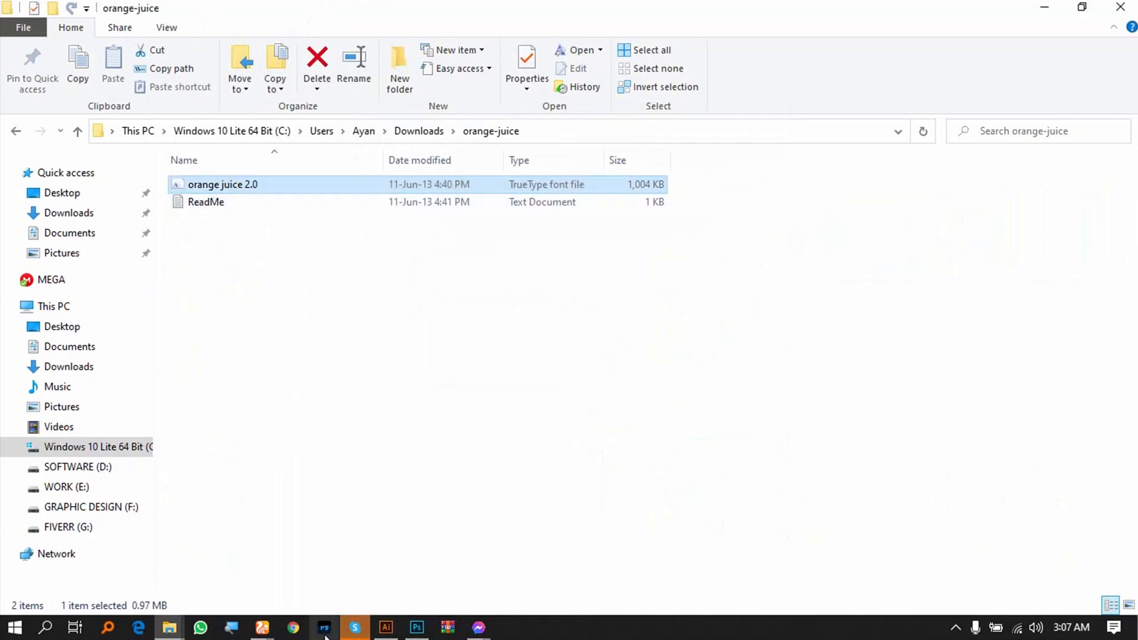
- Switch to Photoshop, set the "install, use" text to the orange juice Regular font, and inspect the lettering up close
left_click(415, 627)
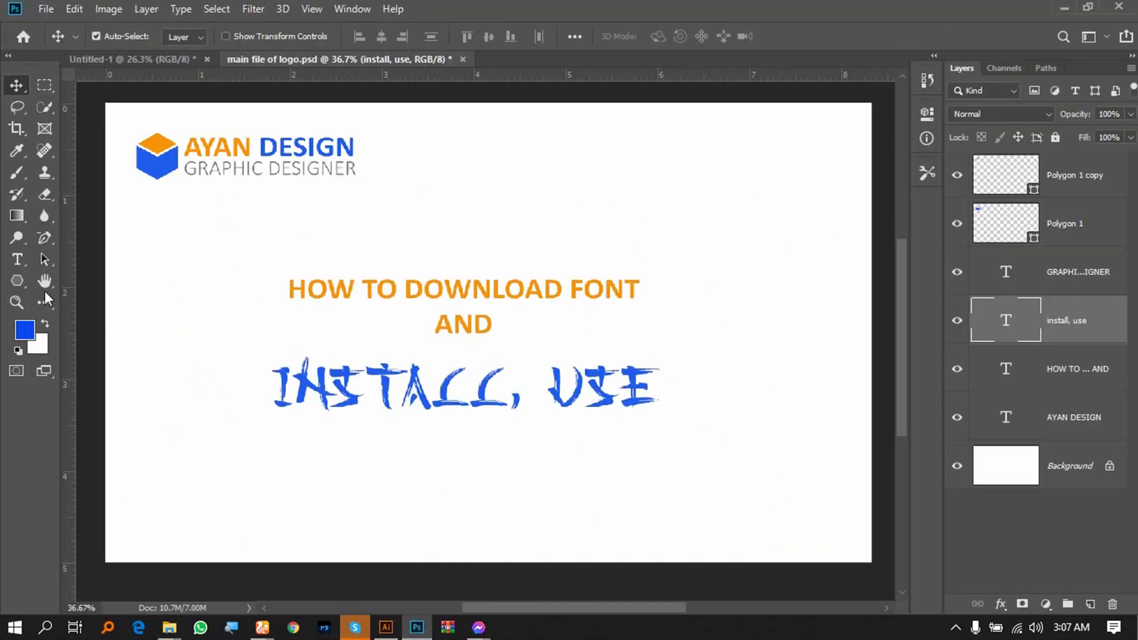
left_click(17, 261)
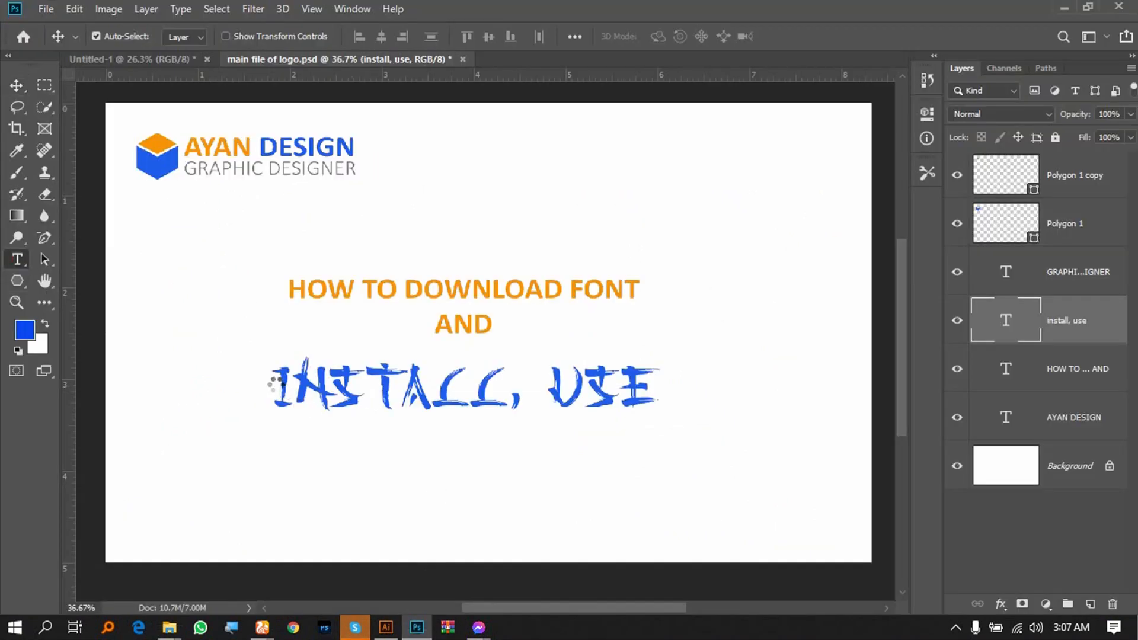
left_click_drag(273, 384, 735, 425)
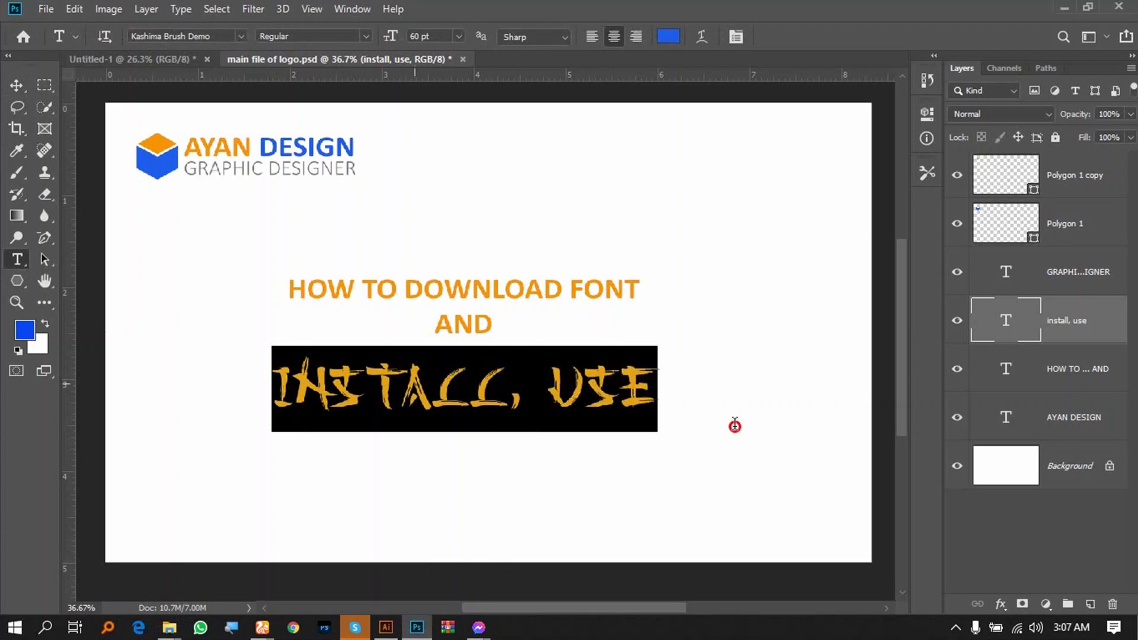
left_click(186, 36)
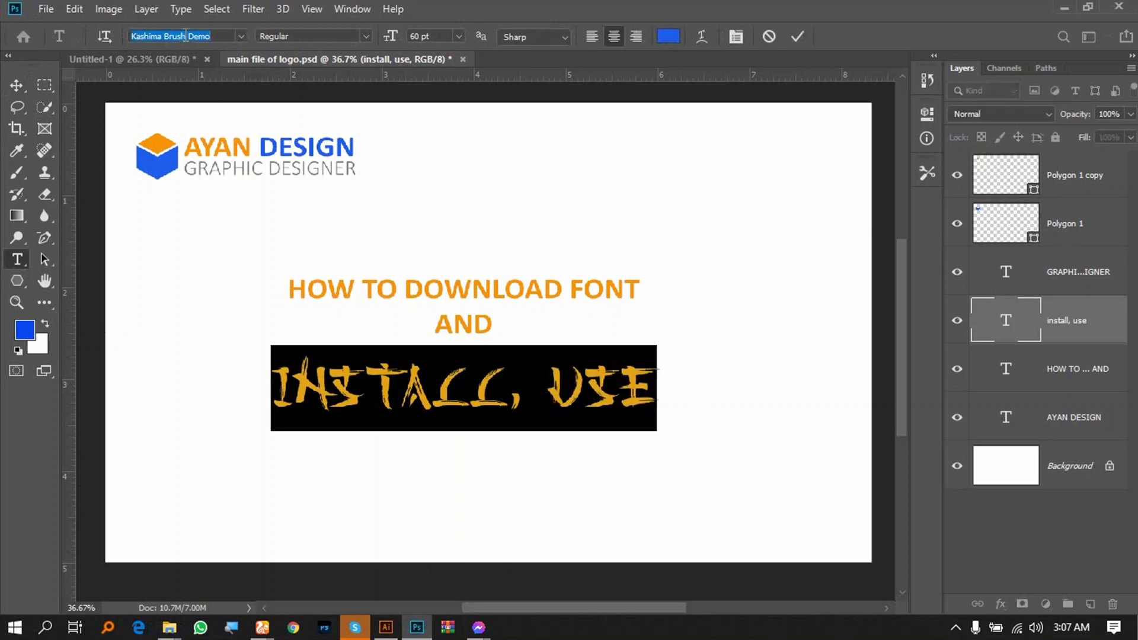
type("oran")
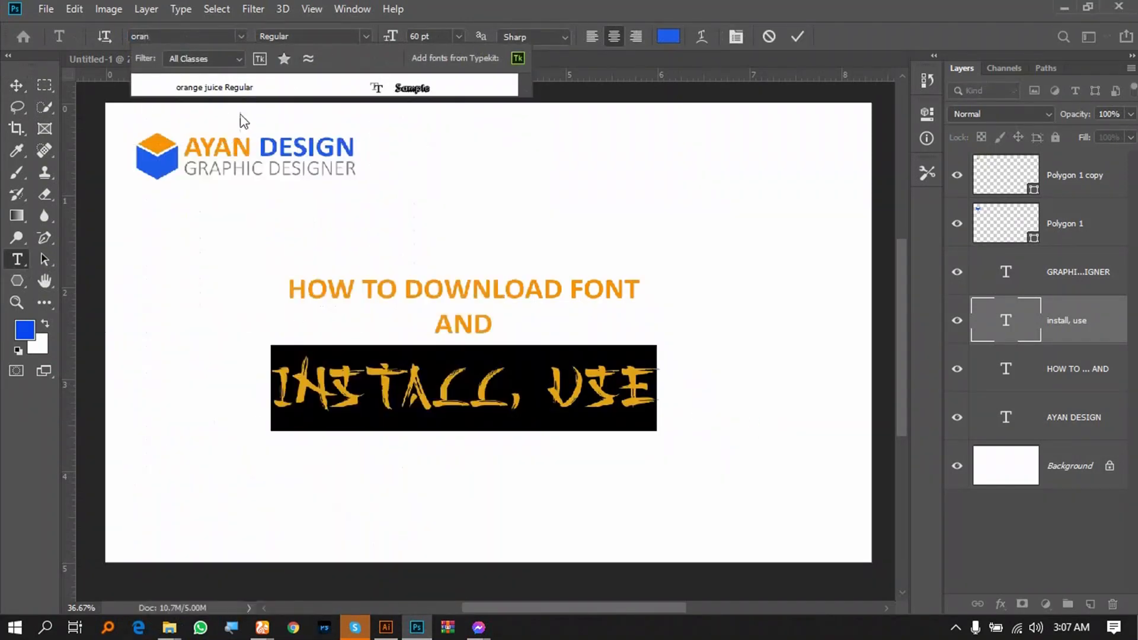
left_click(261, 89)
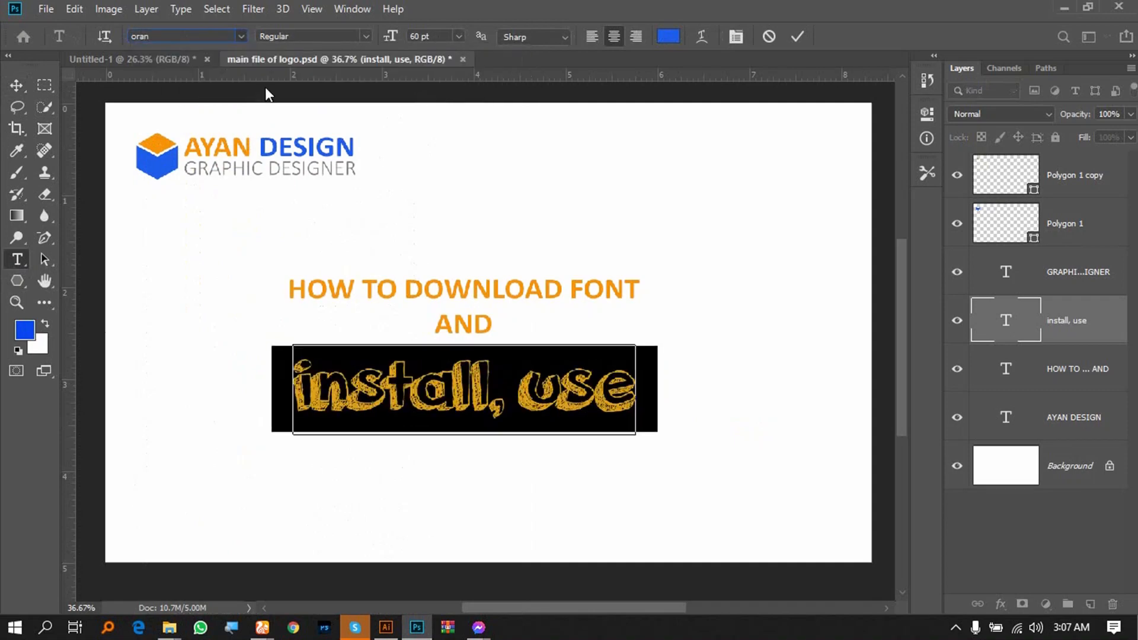
left_click(12, 89)
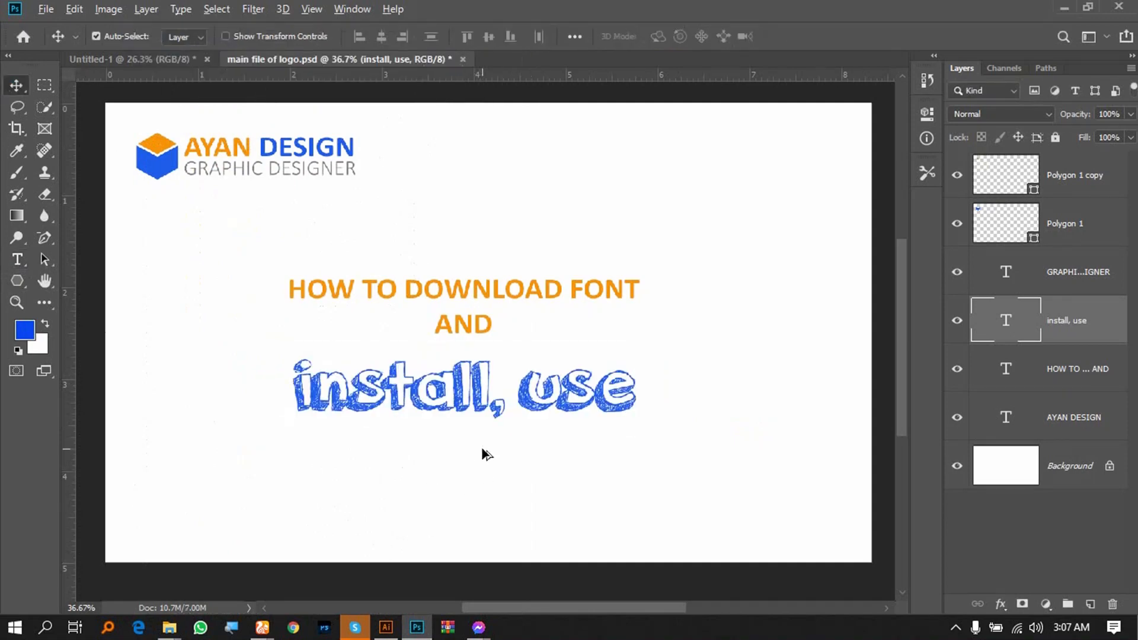
scroll(464, 437, "up", 1)
scroll(328, 413, "up", 2)
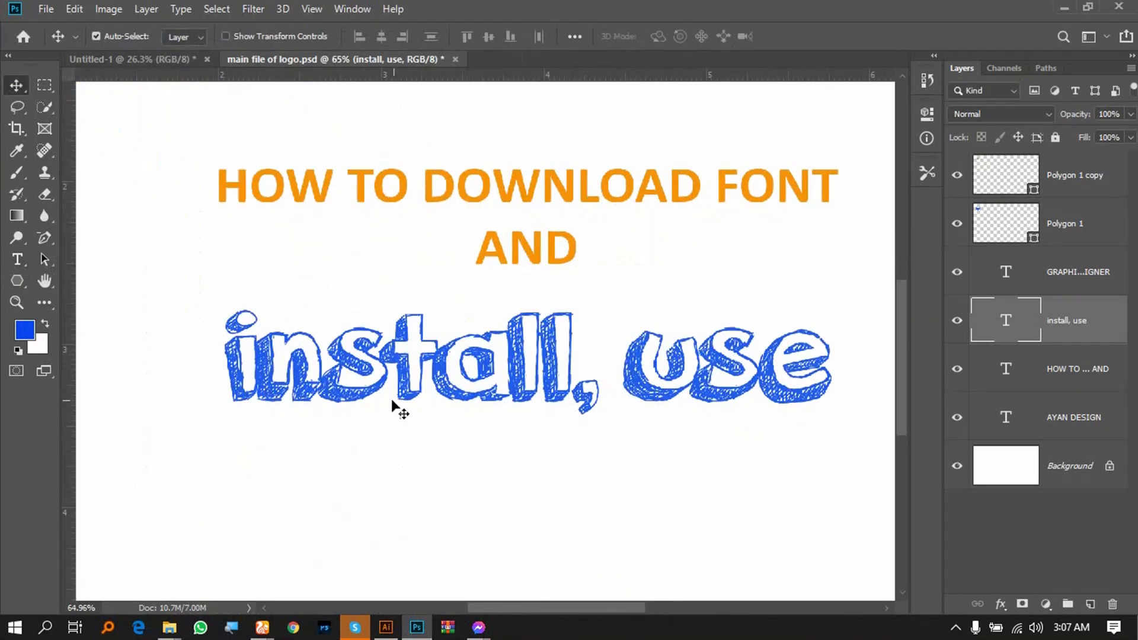
scroll(477, 395, "down", 3)
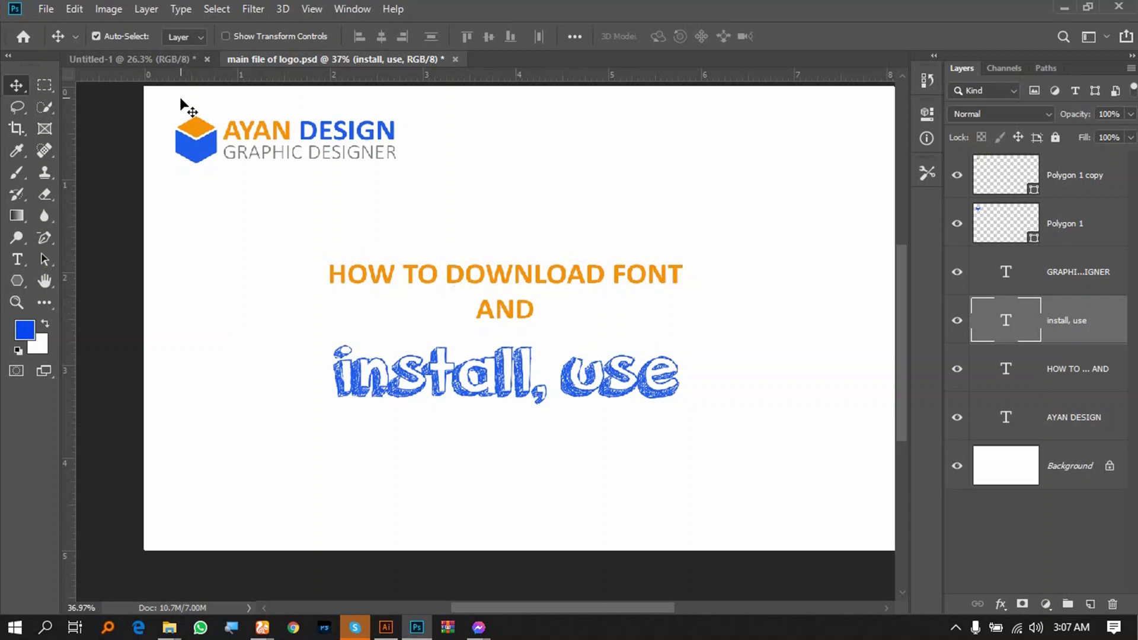
- View the Untitled-1 document with the Ayan Design logo and its colour squares
left_click(181, 62)
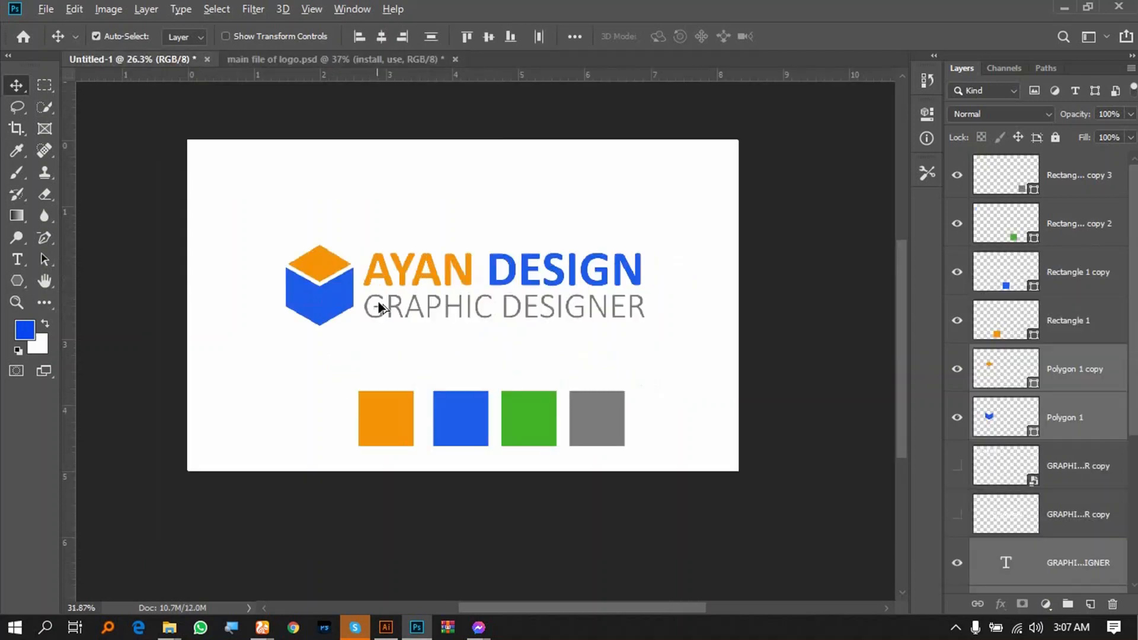
scroll(380, 307, "up", 2)
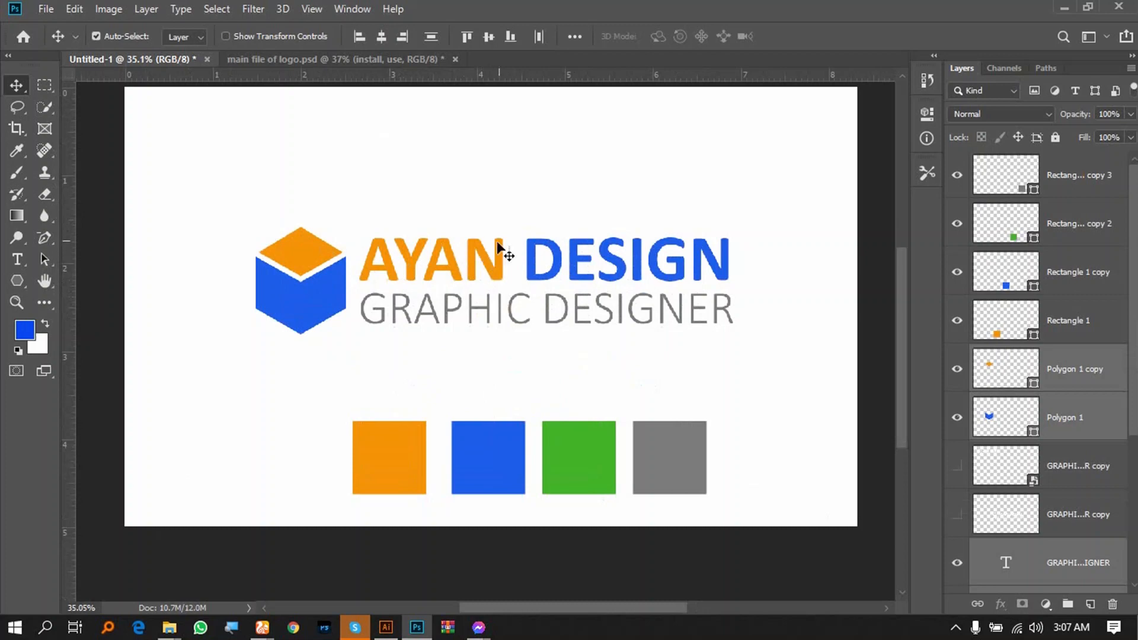
left_click(17, 259)
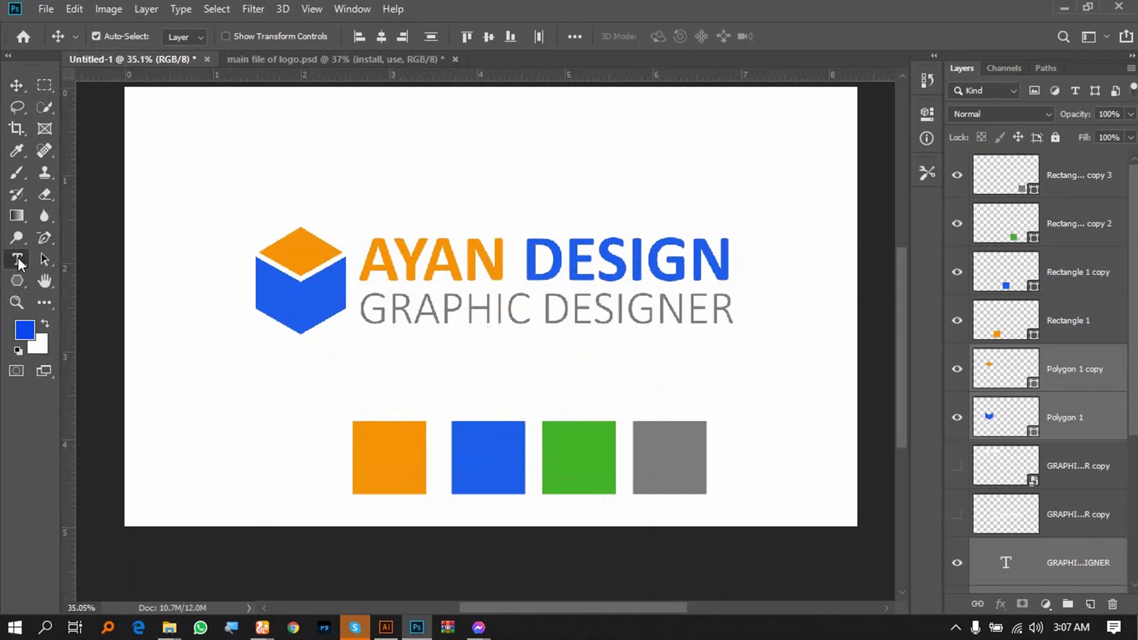
left_click(20, 86)
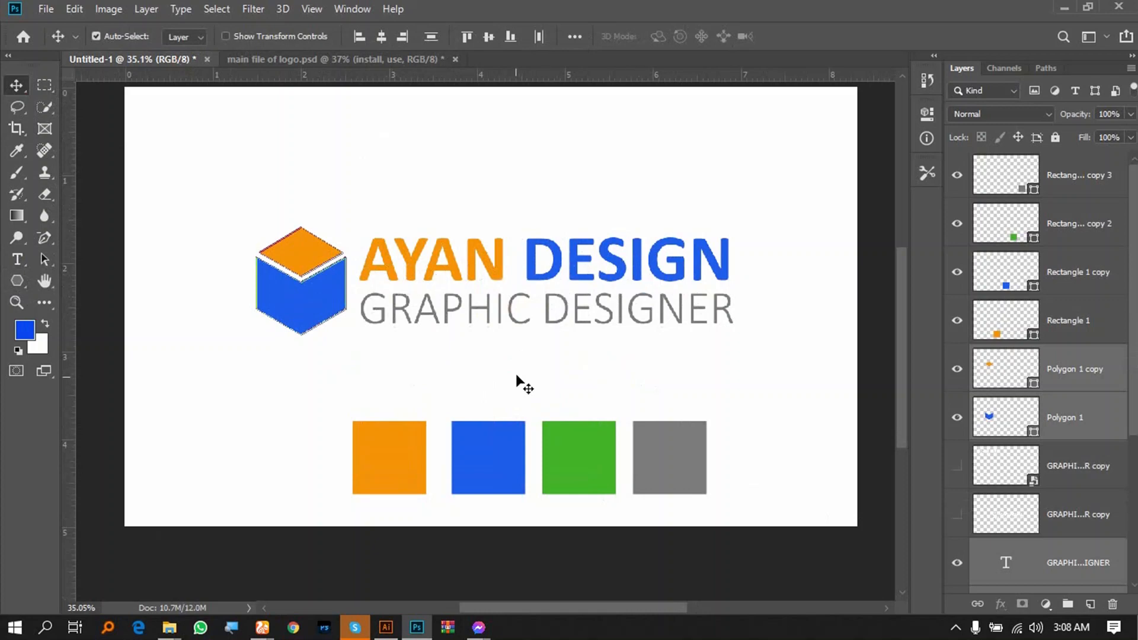
- Switch to the browser and review the open dafont, Font Squirrel and 1001 Free Fonts pages
mouse_move(265, 626)
left_click(269, 557)
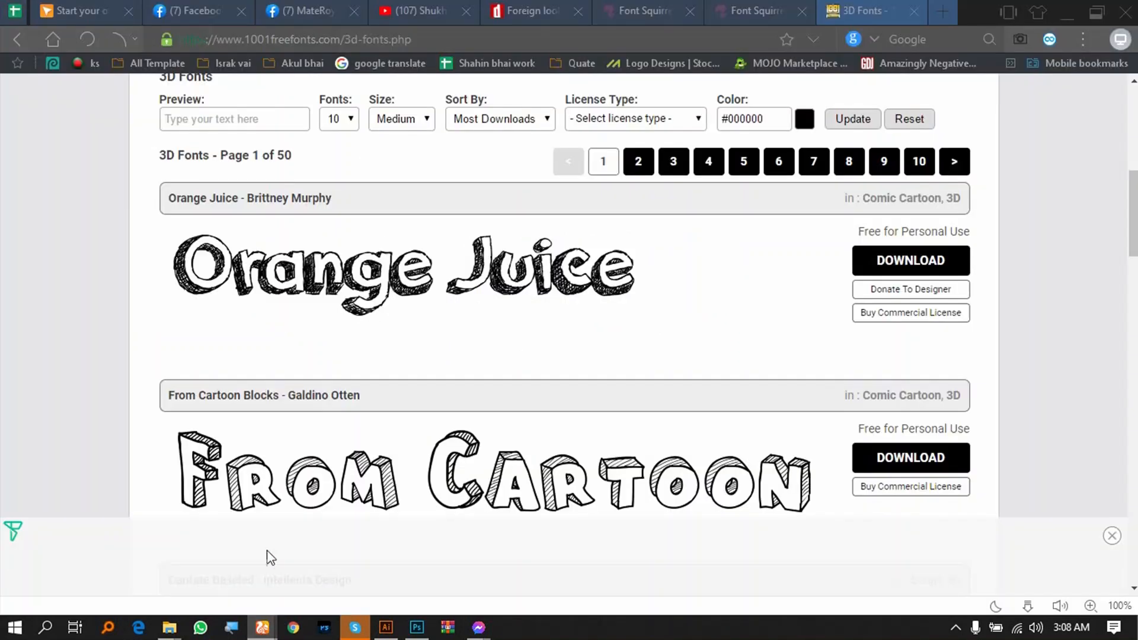
left_click(537, 10)
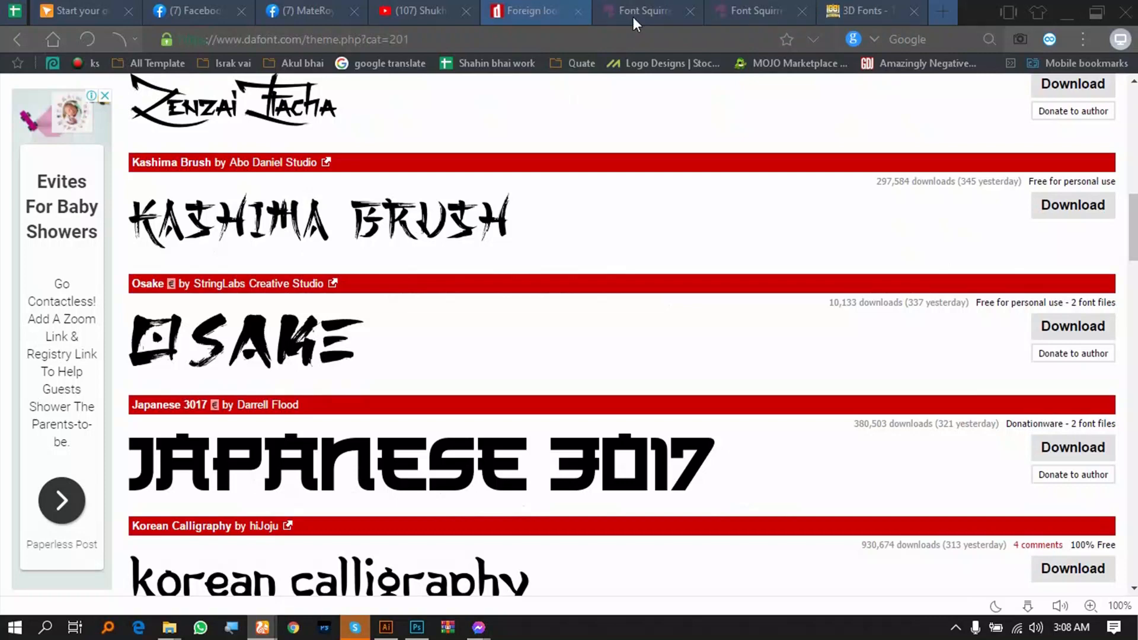
left_click(655, 12)
left_click(13, 43)
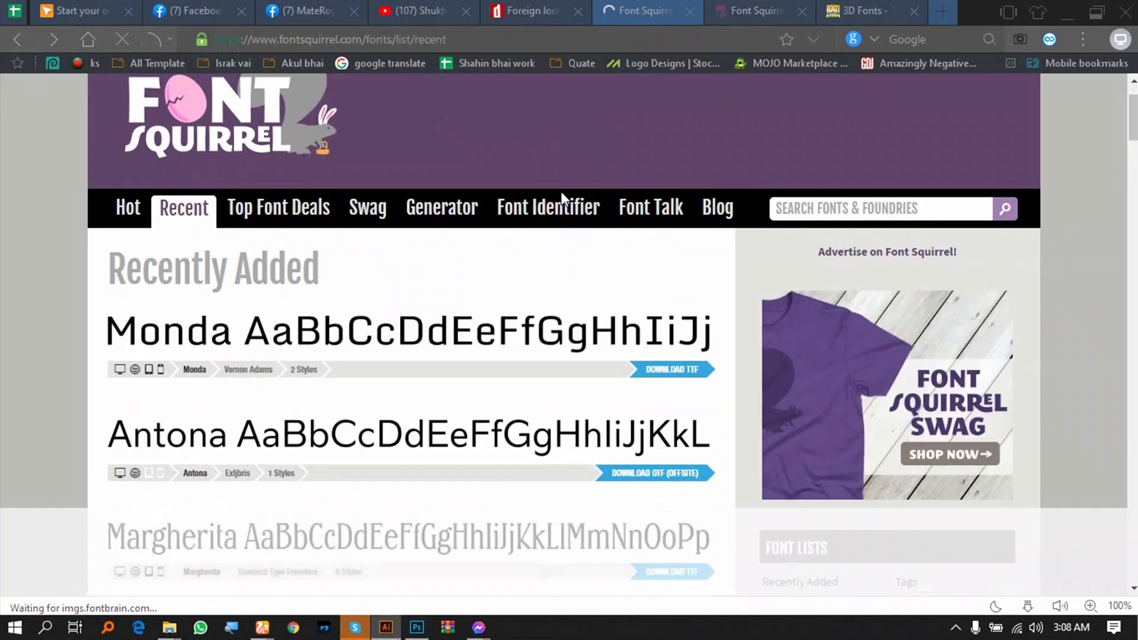
left_click(394, 631)
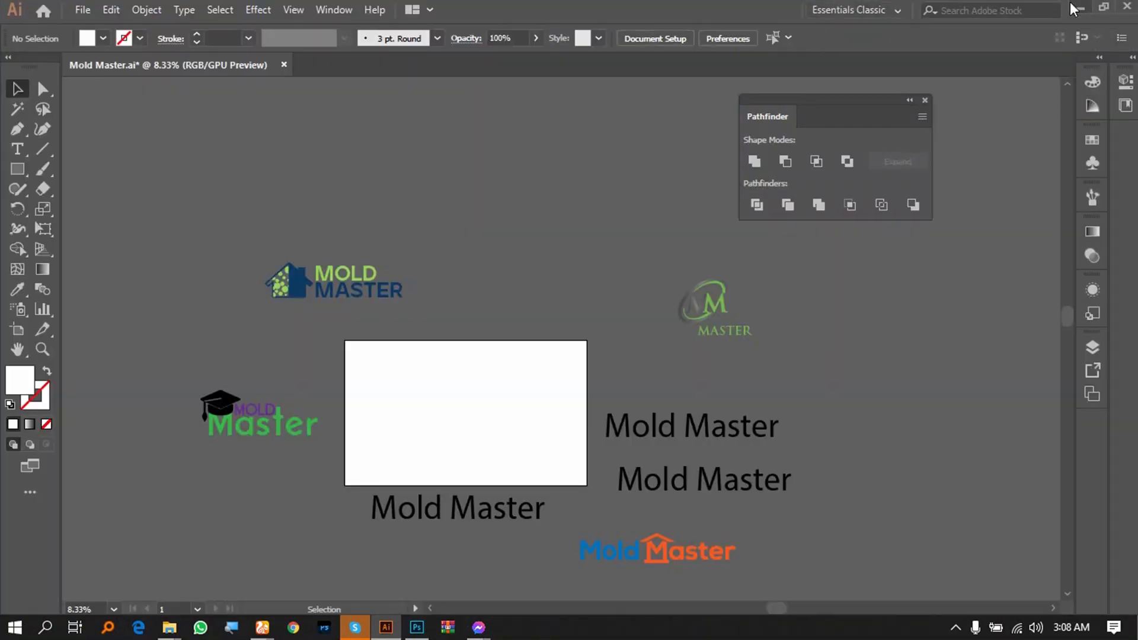
key("alt+Tab")
left_click(856, 2)
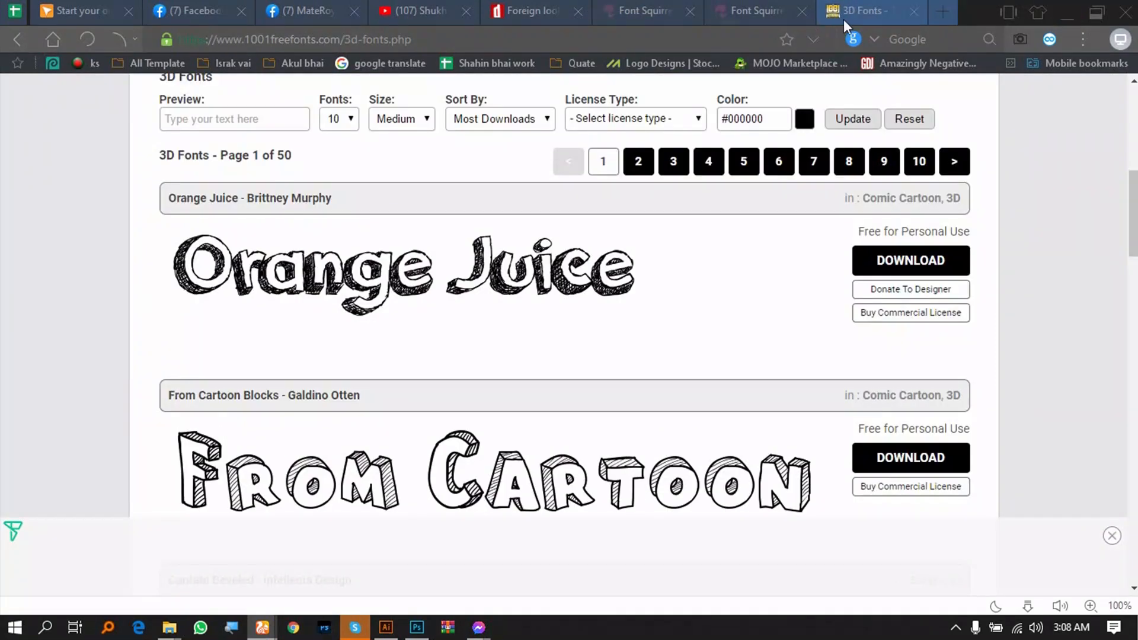
- Search Google for "nexa free font download" in a new browser tab
left_click(943, 10)
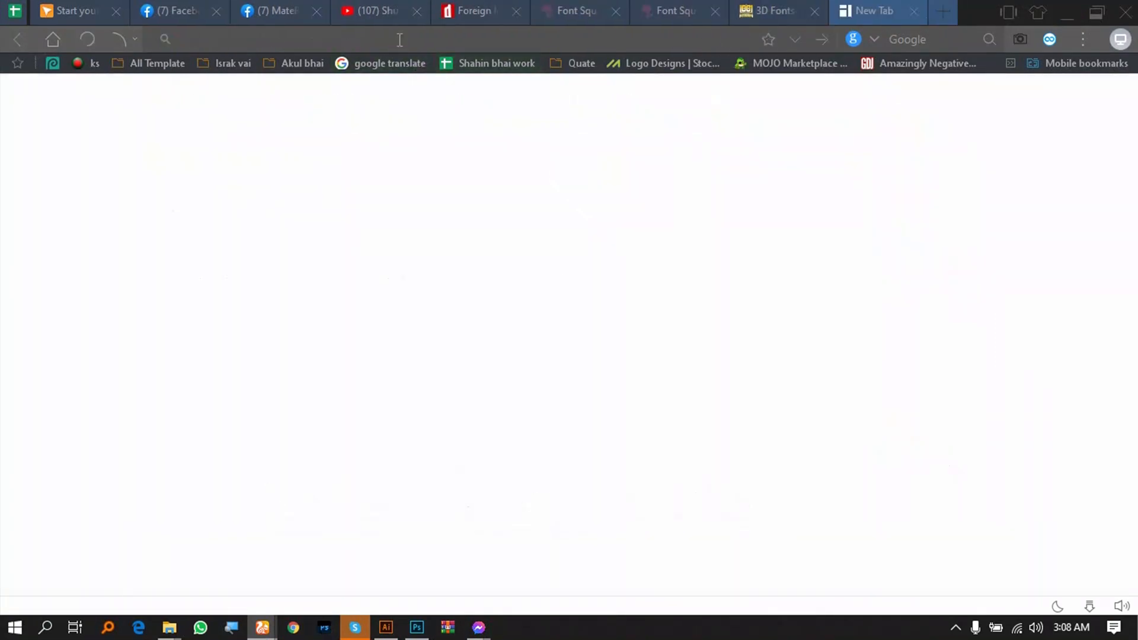
type("ne")
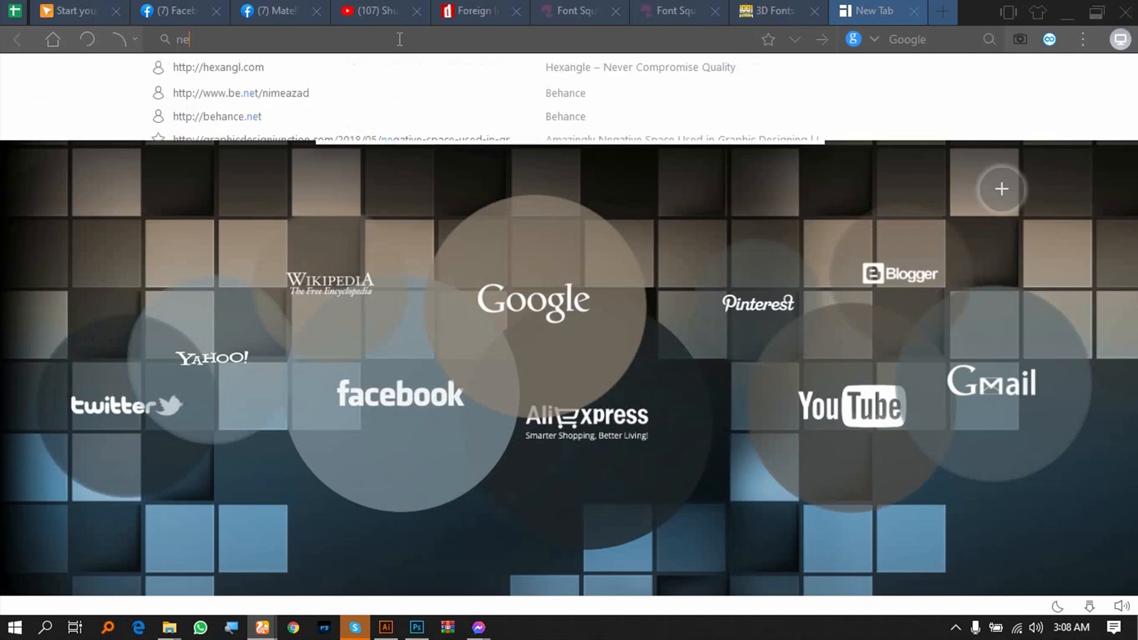
type("xa free f")
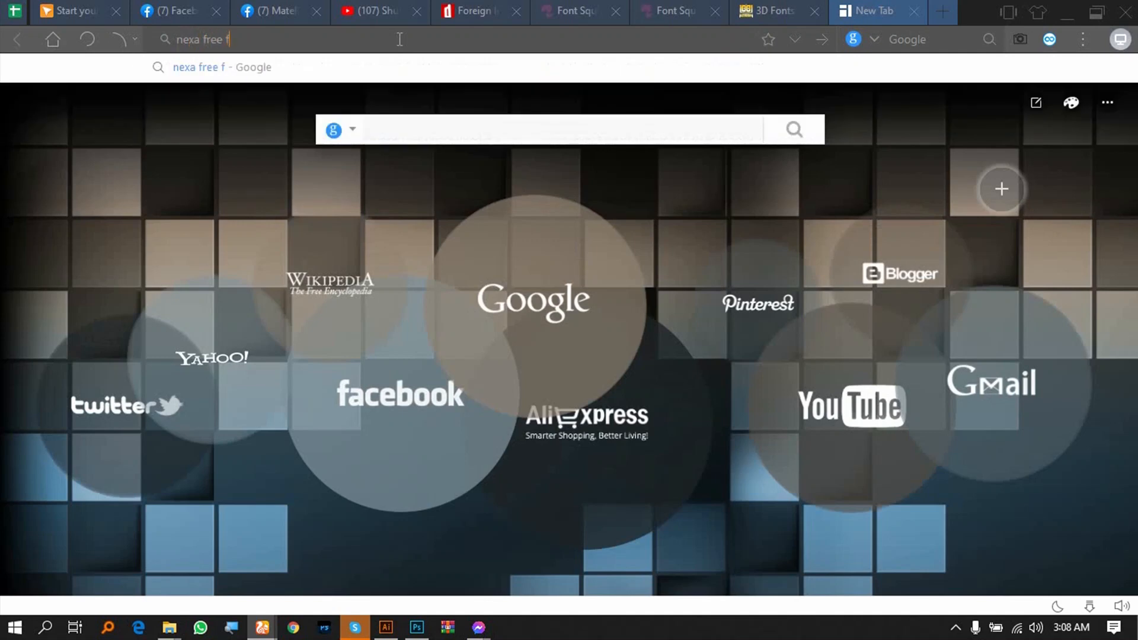
type("ont download")
key("Return")
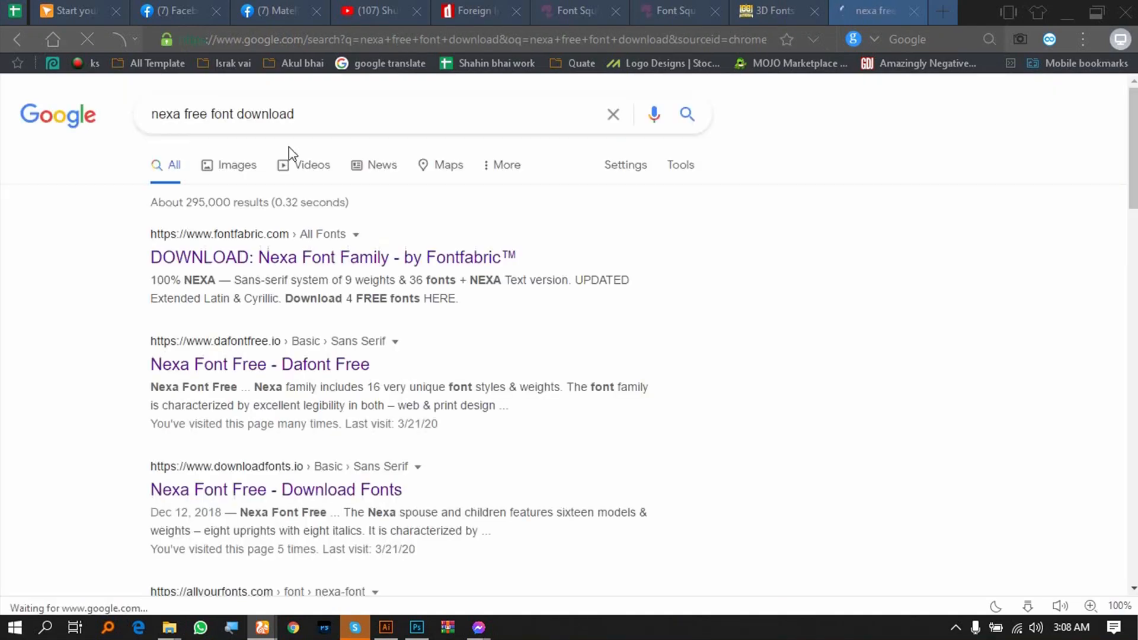
- Open the Fontfabric and Dafont Free results for Nexa in separate tabs and view the Dafont Free page
right_click(311, 261)
left_click(366, 272)
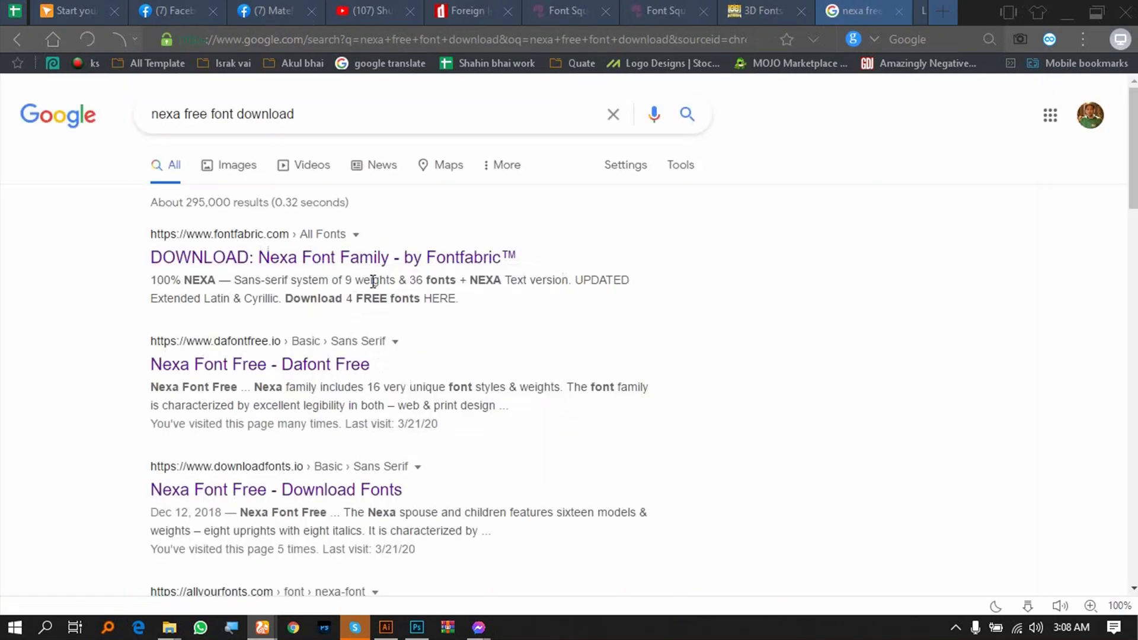
right_click(338, 368)
left_click(370, 374)
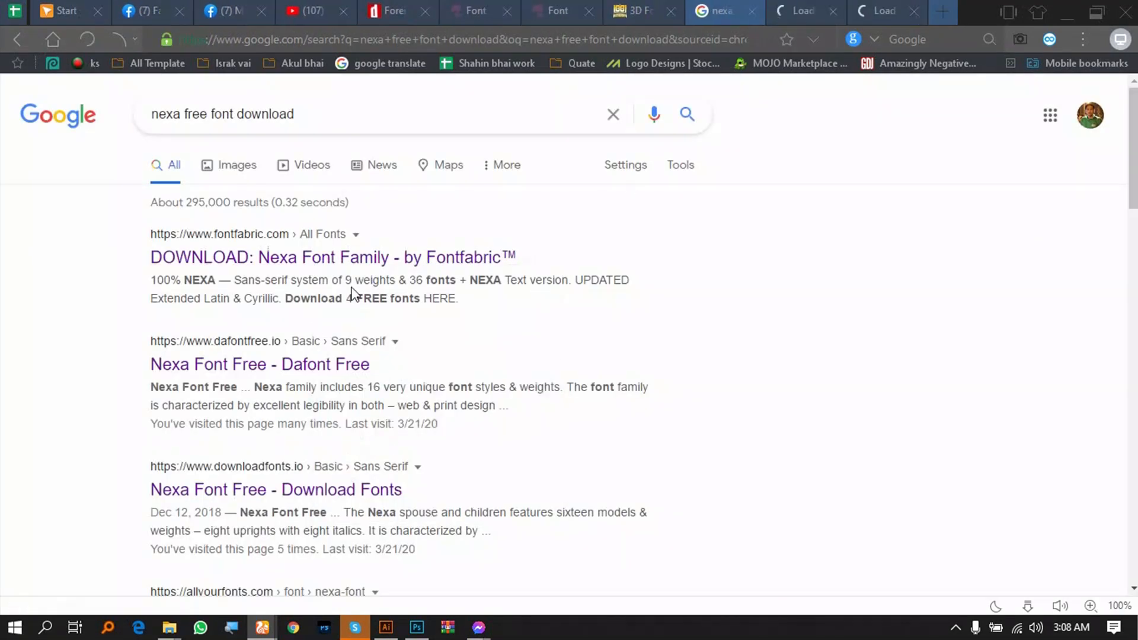
left_click(392, 485)
scroll(390, 485, "down", 2)
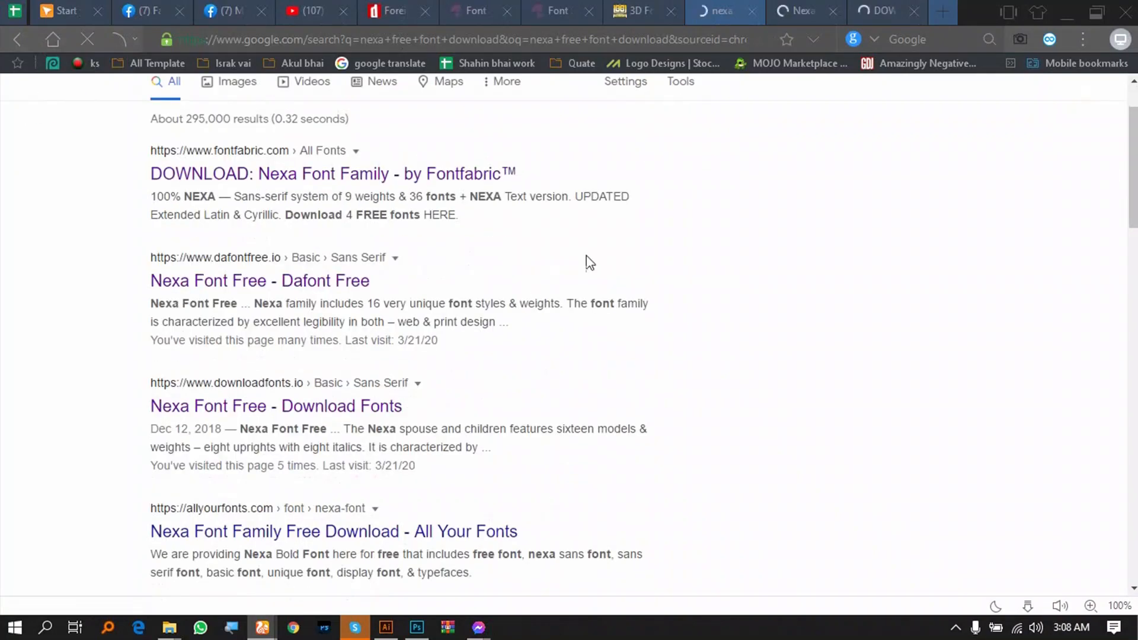
left_click(804, 11)
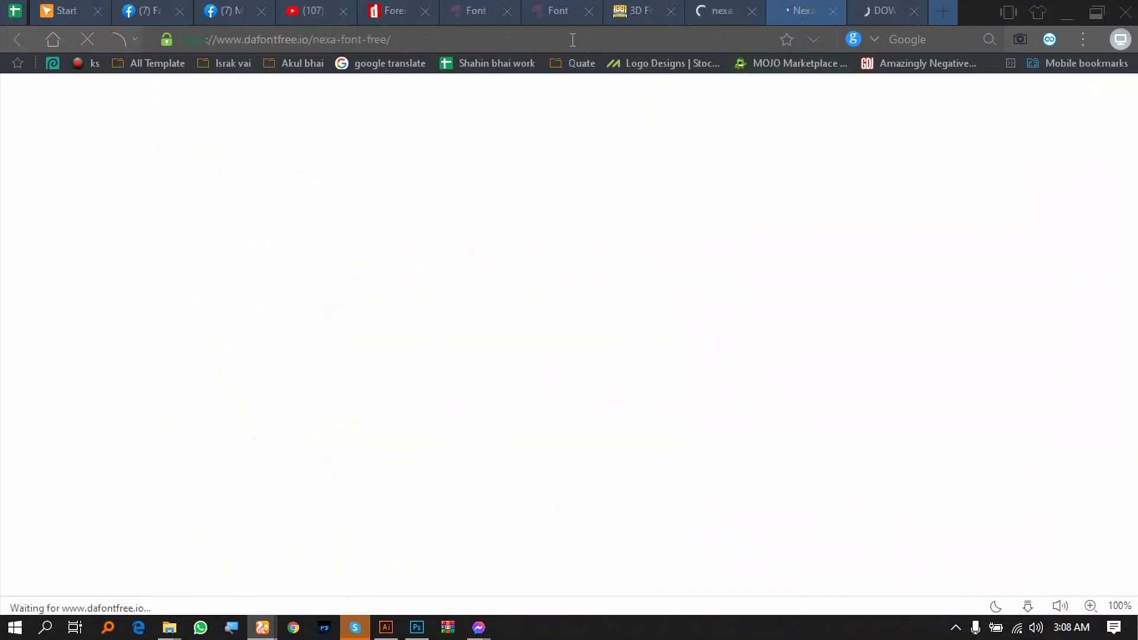
scroll(581, 312, "down", 5)
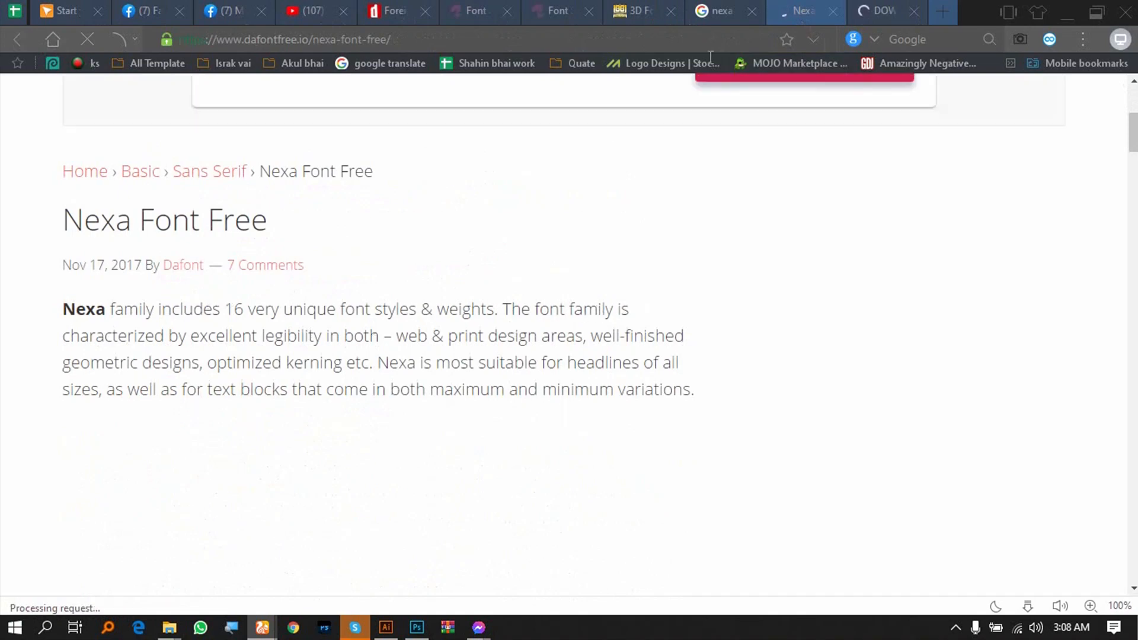
- Return to the dafont.com page, open the Basic > Sans serif category and browse its font list
left_click(391, 5)
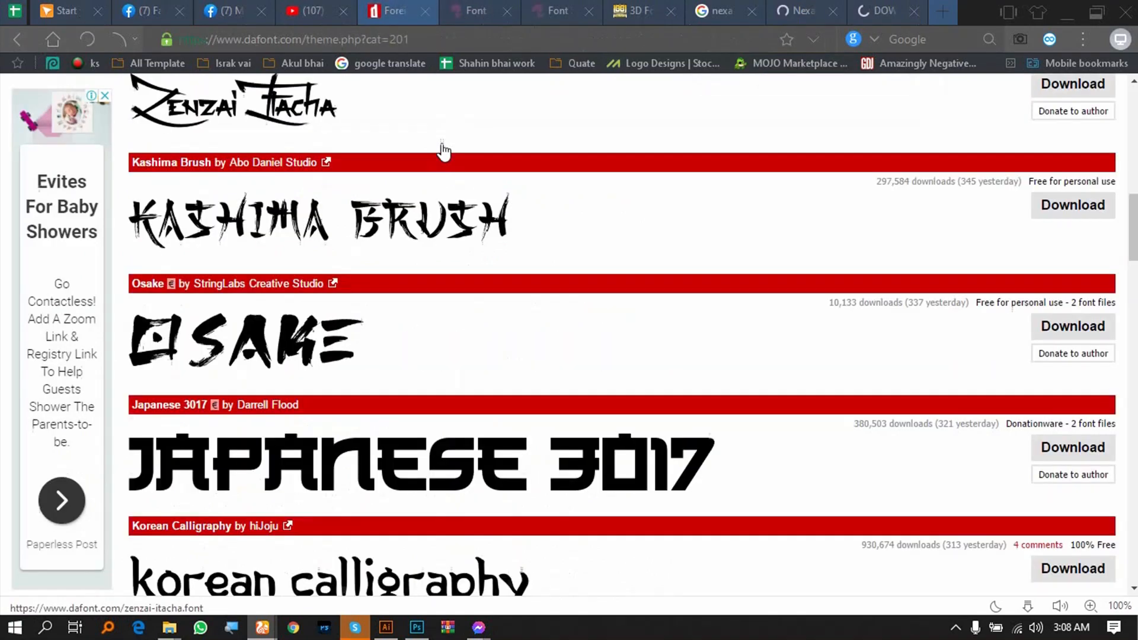
scroll(562, 251, "up", 10)
scroll(580, 257, "up", 2)
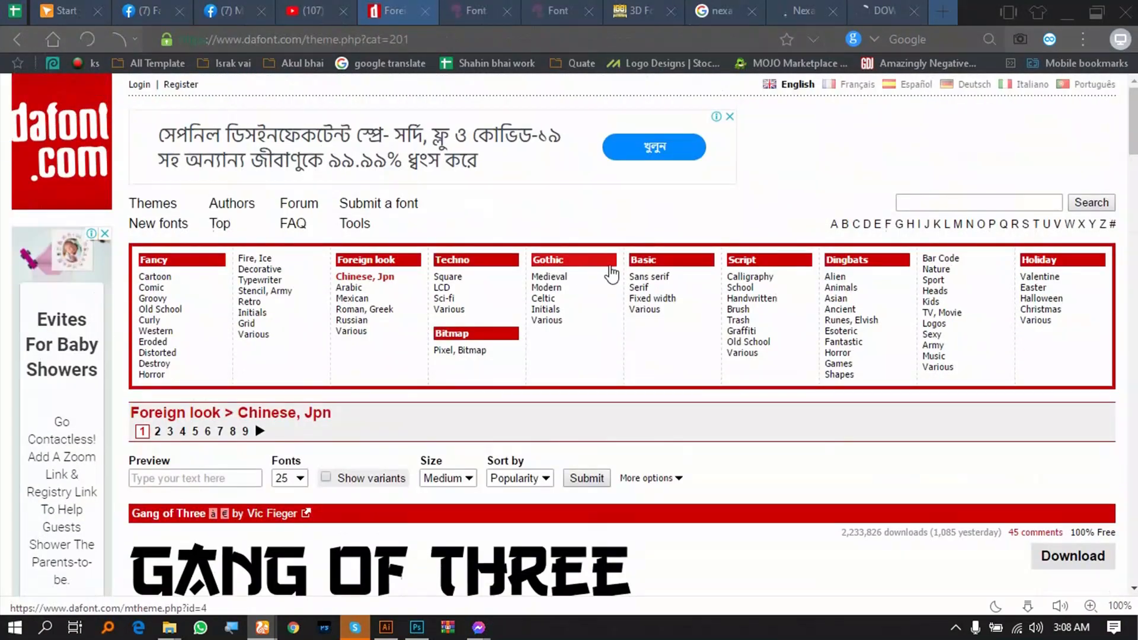
left_click(663, 281)
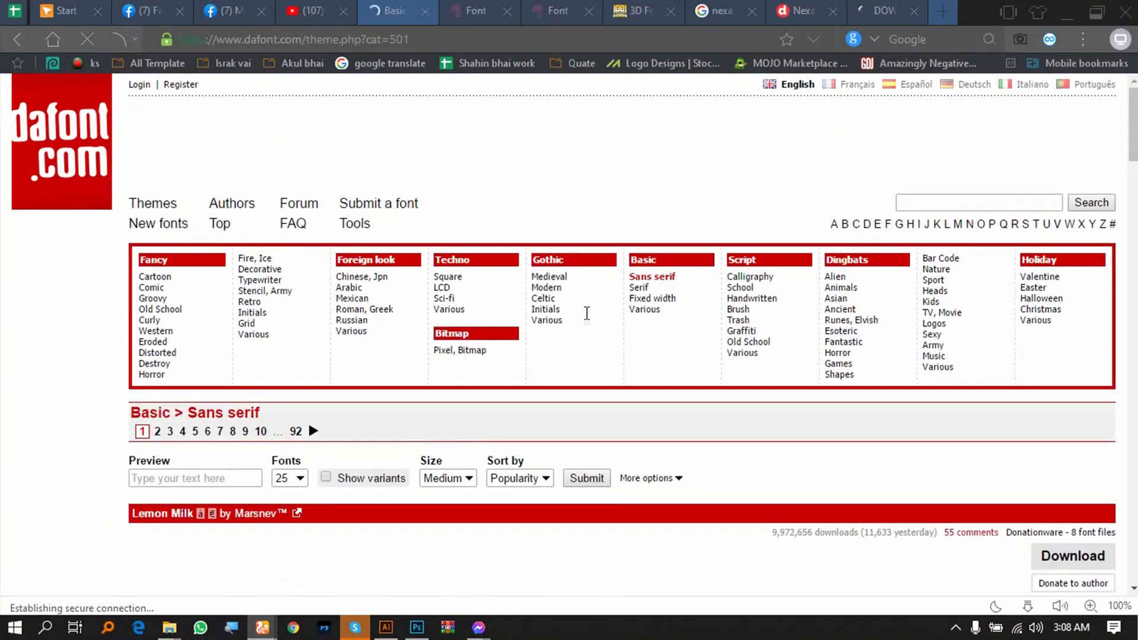
scroll(574, 328, "down", 5)
scroll(366, 337, "down", 10)
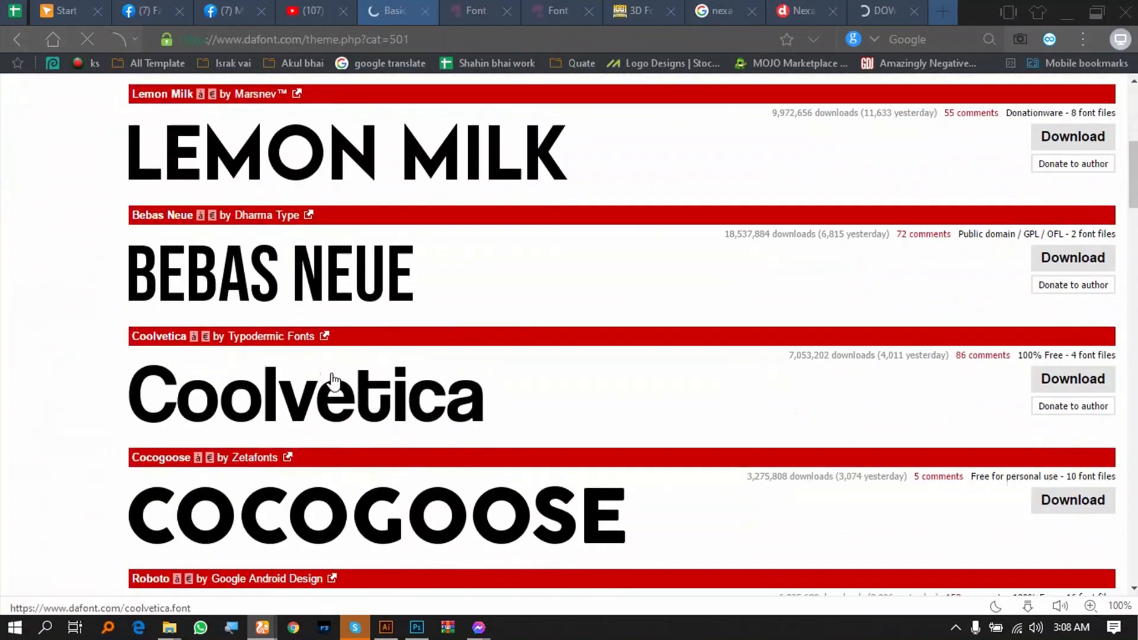
scroll(359, 385, "down", 8)
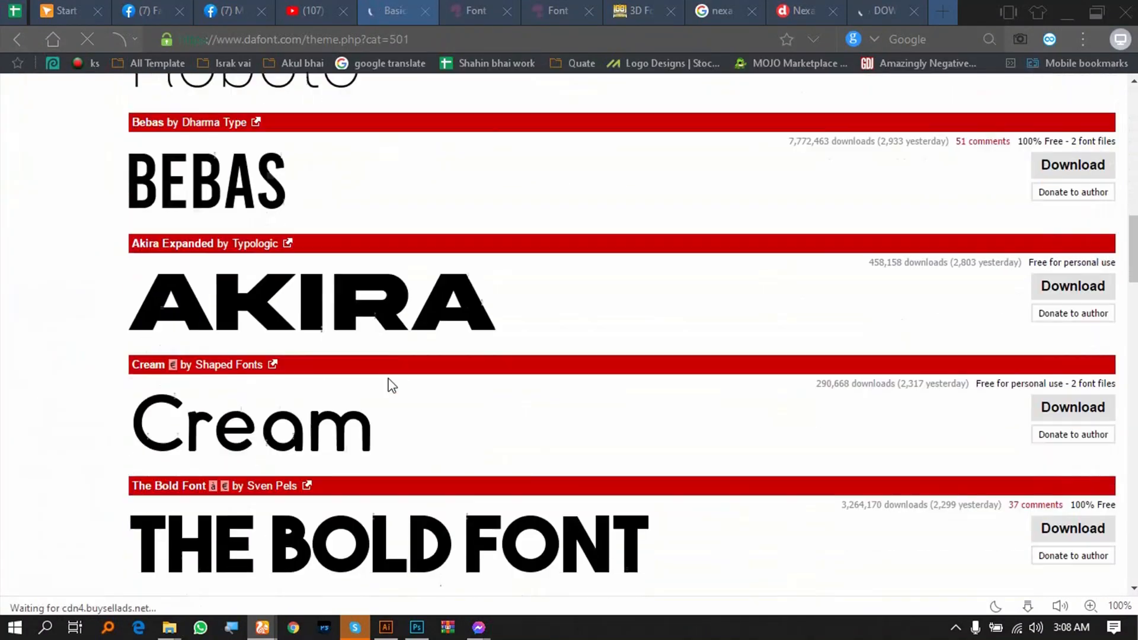
scroll(390, 385, "down", 10)
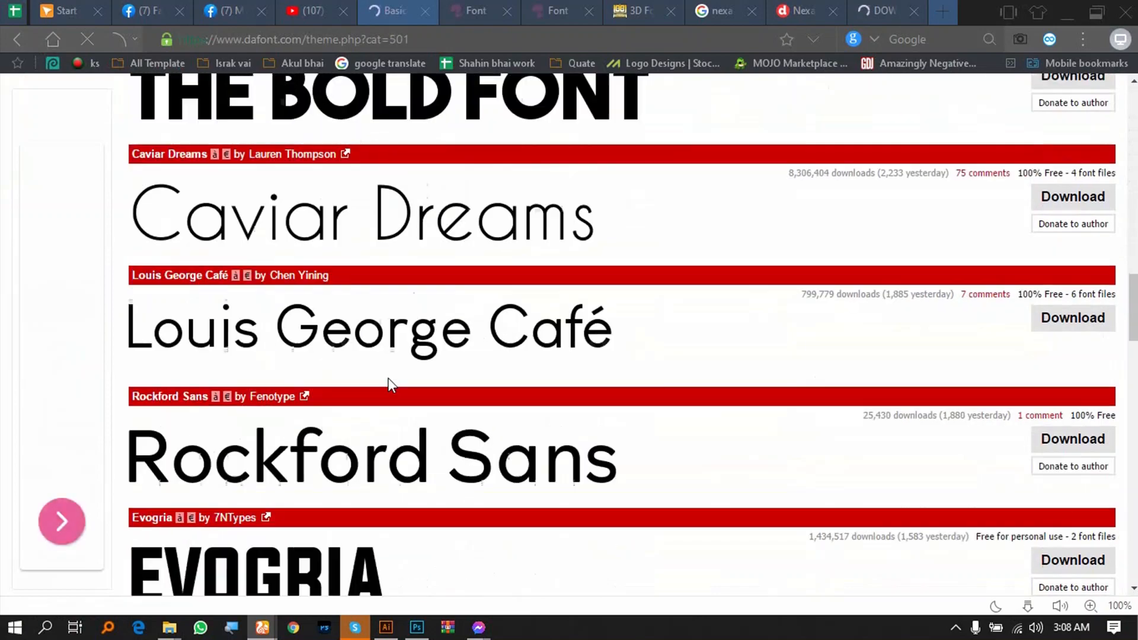
scroll(390, 388, "down", 2)
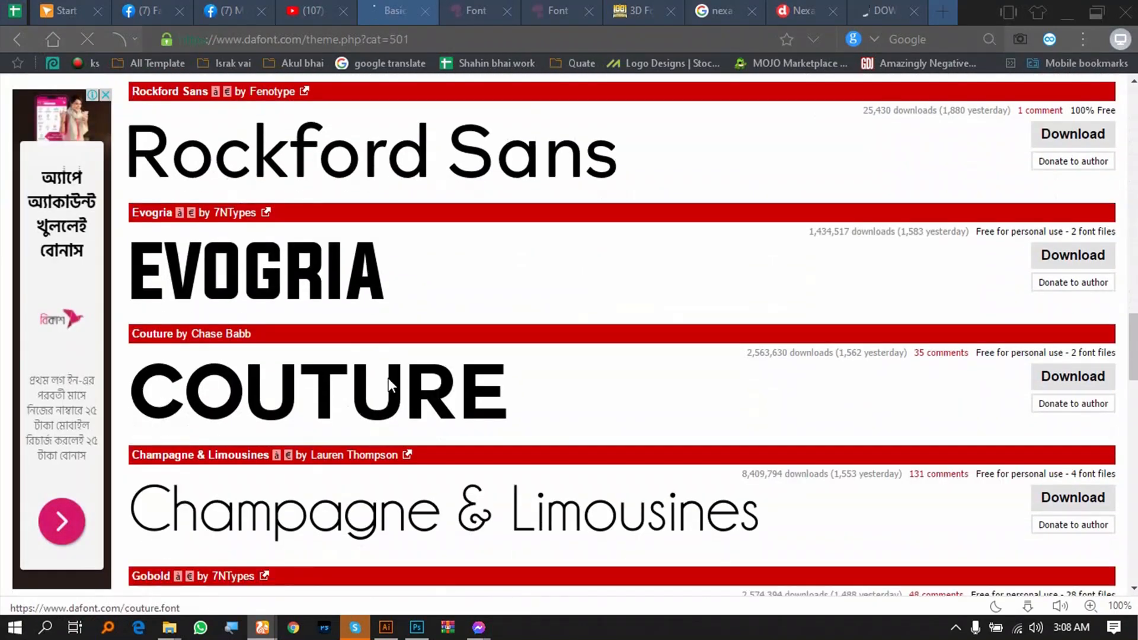
scroll(389, 380, "down", 10)
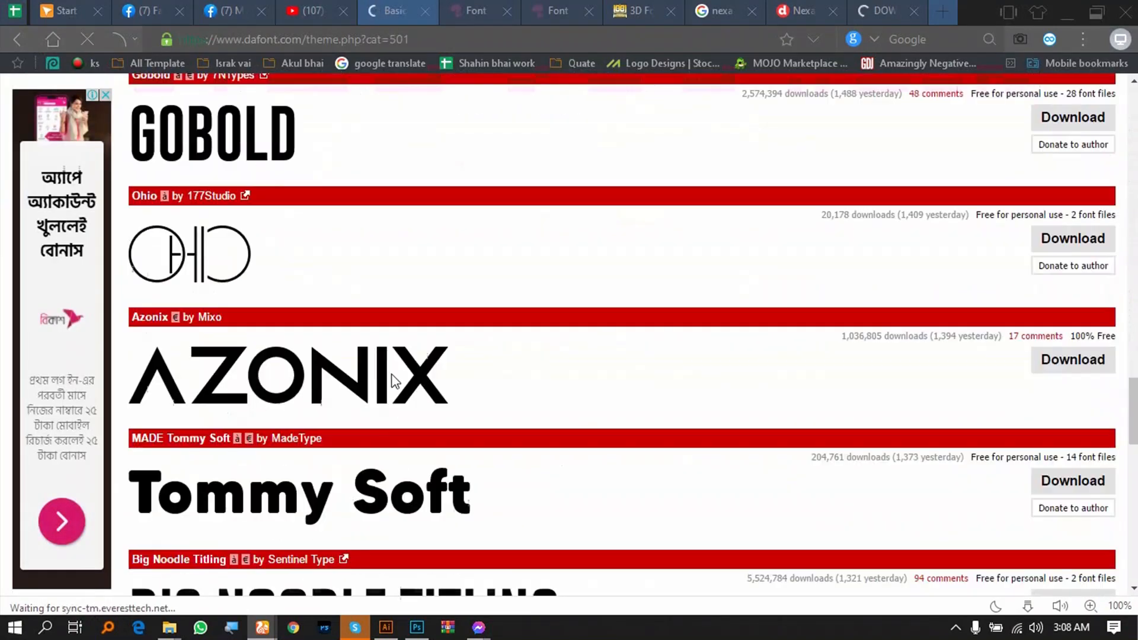
- Browse the Sans serif font list and download the Azonix font as azonix.zip to the Downloads folder
scroll(300, 376, "down", 2)
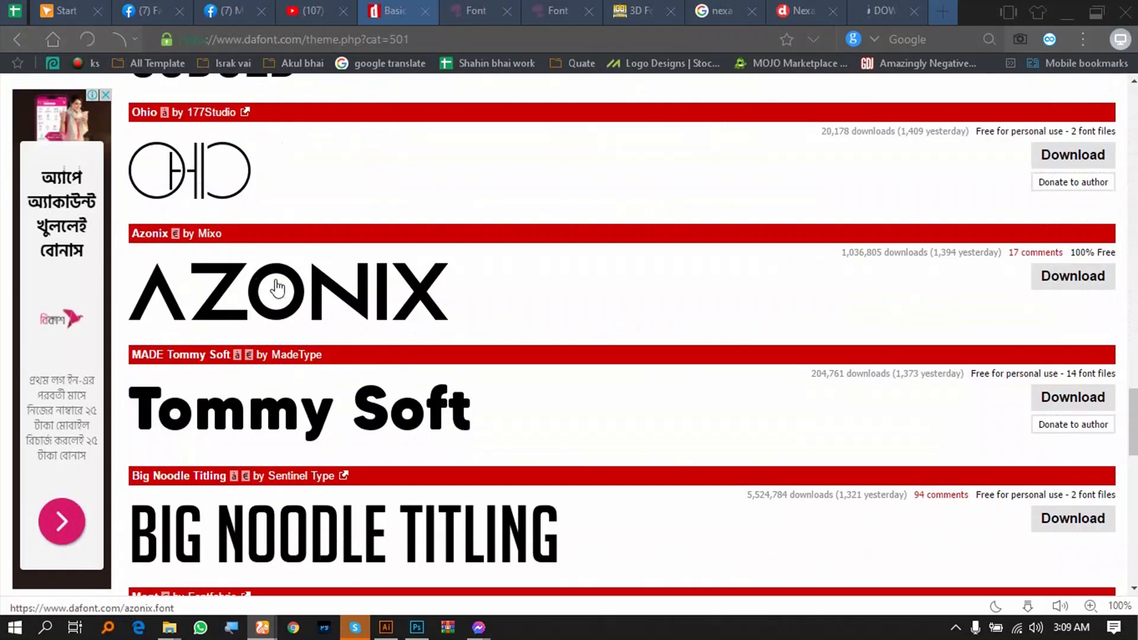
scroll(344, 320, "down", 14)
scroll(348, 360, "down", 4)
scroll(344, 347, "up", 12)
scroll(407, 332, "down", 7)
scroll(407, 327, "down", 5)
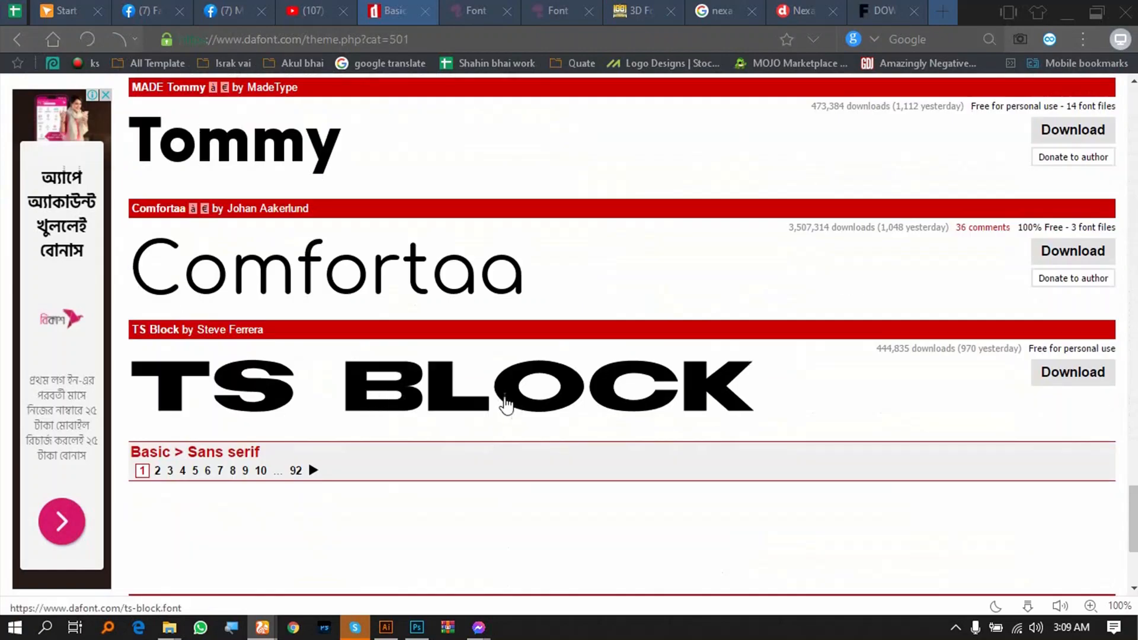
scroll(420, 358, "up", 18)
left_click(1073, 361)
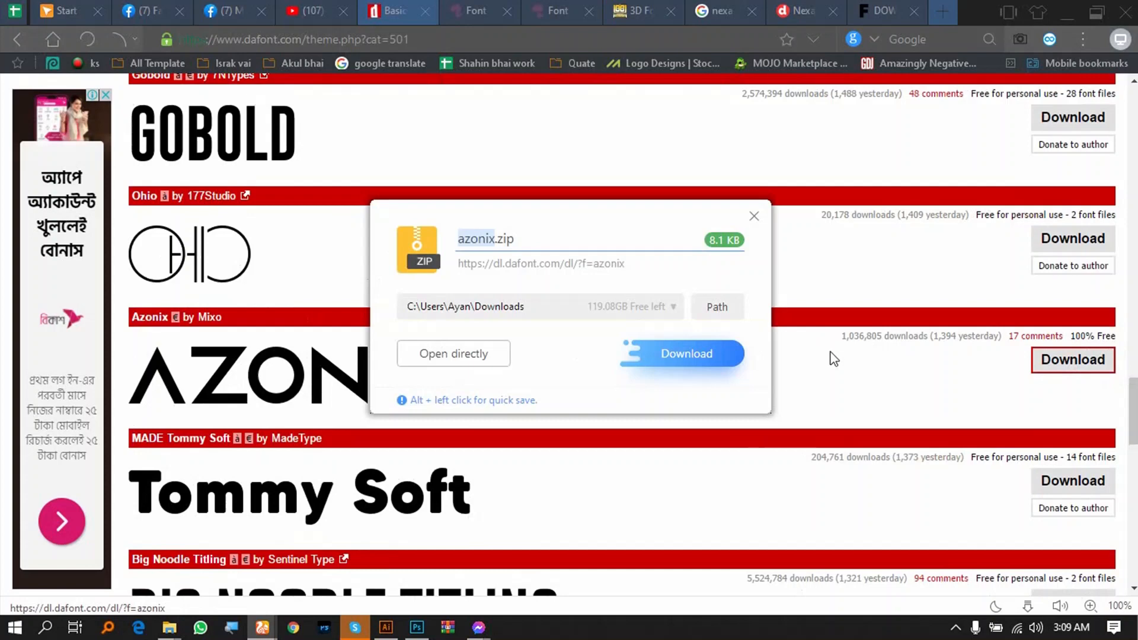
left_click(728, 354)
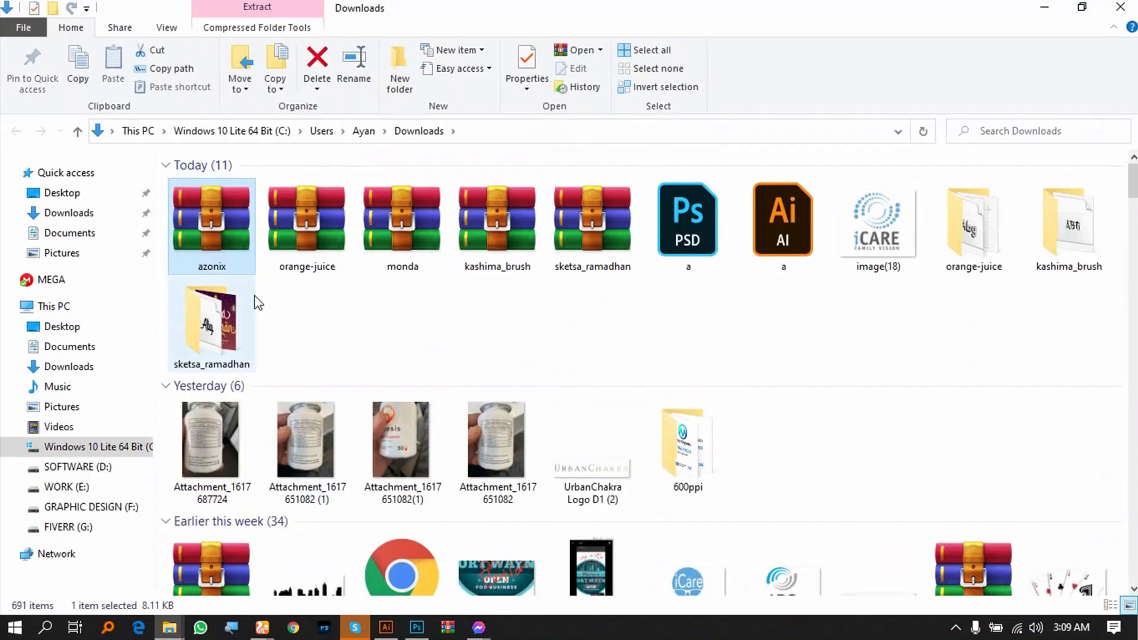
- Extract the azonix archive into its own azonix folder inside Downloads
right_click(229, 234)
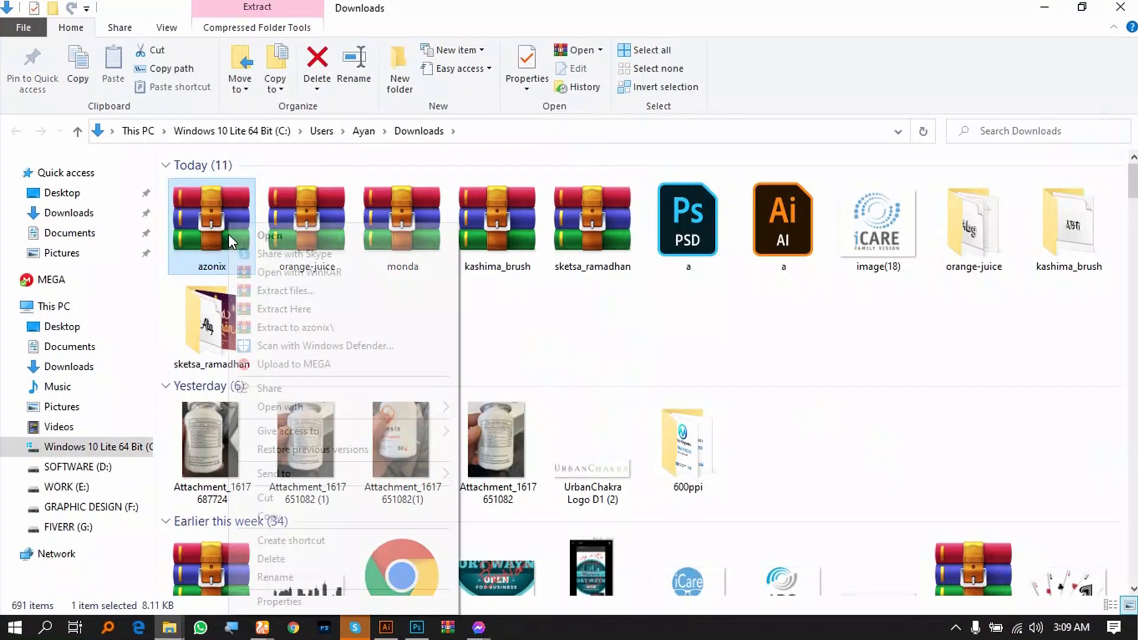
left_click(297, 291)
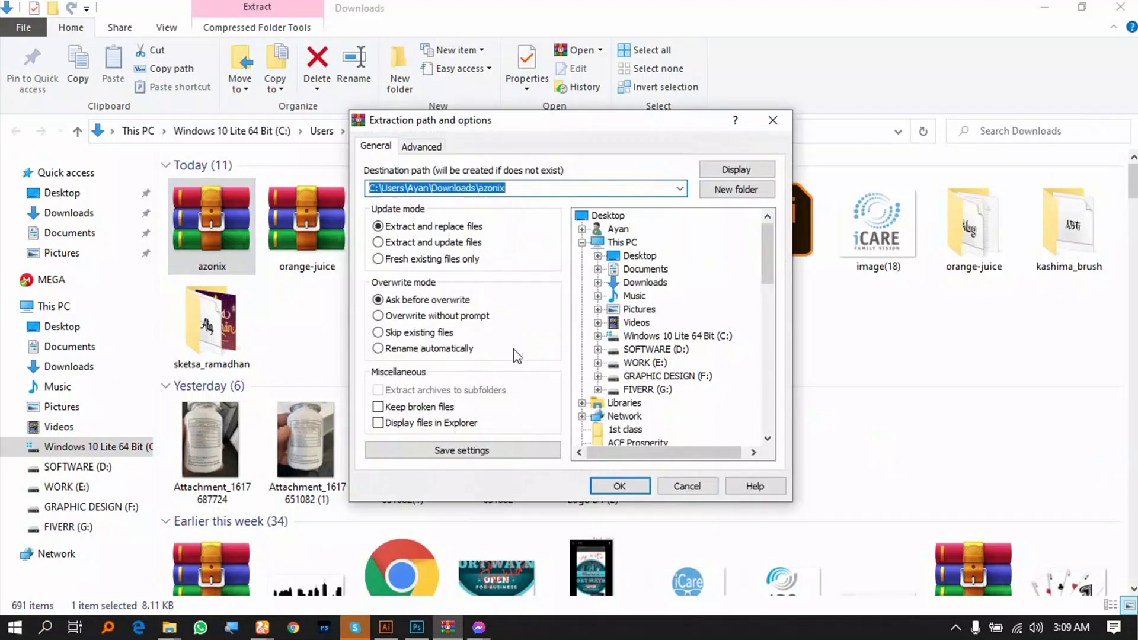
left_click(611, 486)
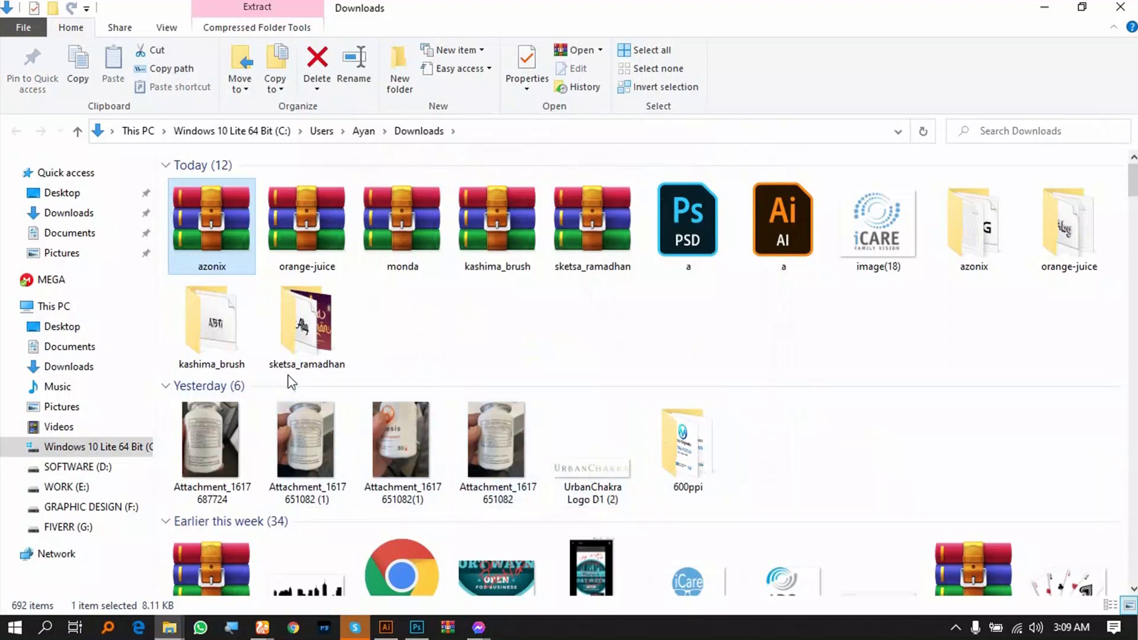
- Open the extracted azonix folder and install the Azonix OpenType font, replacing the already installed copy
double_click(972, 226)
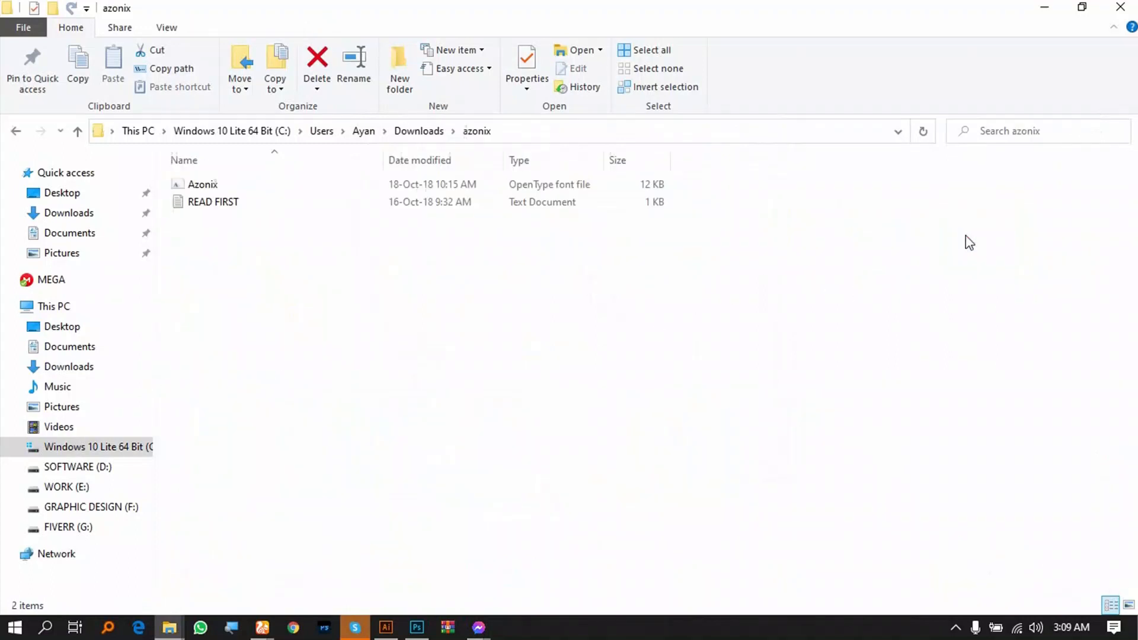
left_click(227, 185)
right_click(229, 185)
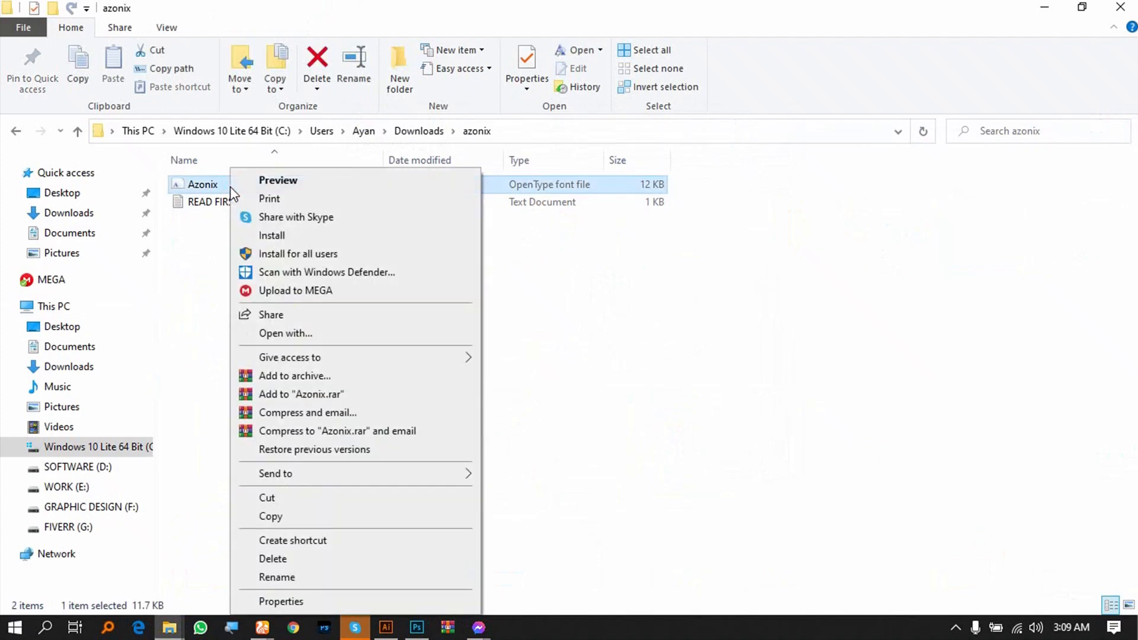
left_click(268, 236)
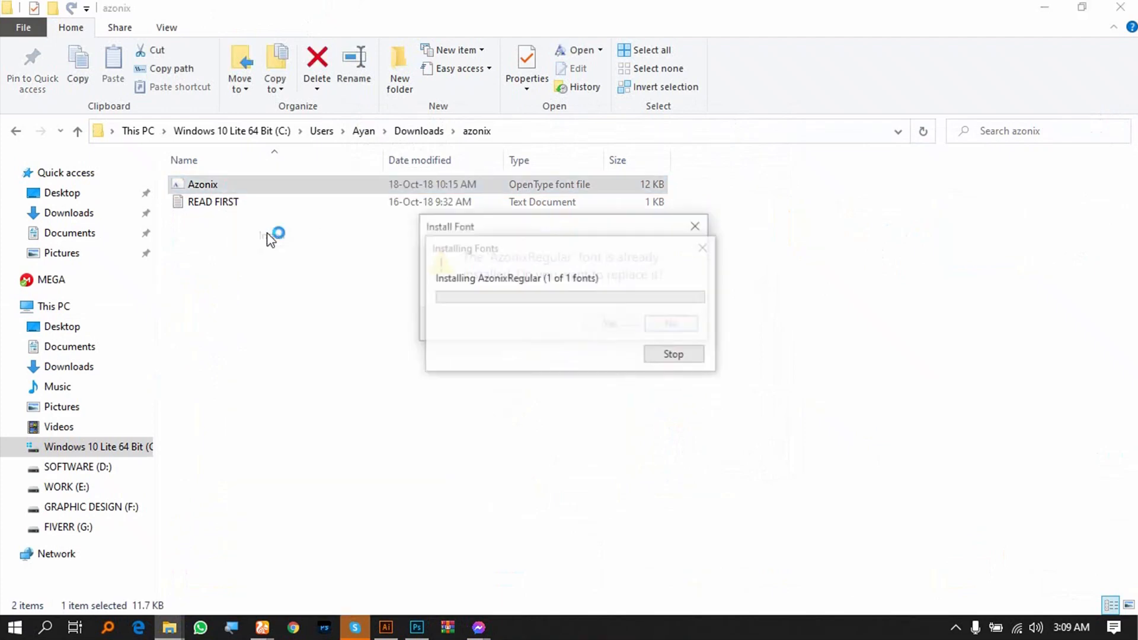
left_click(600, 323)
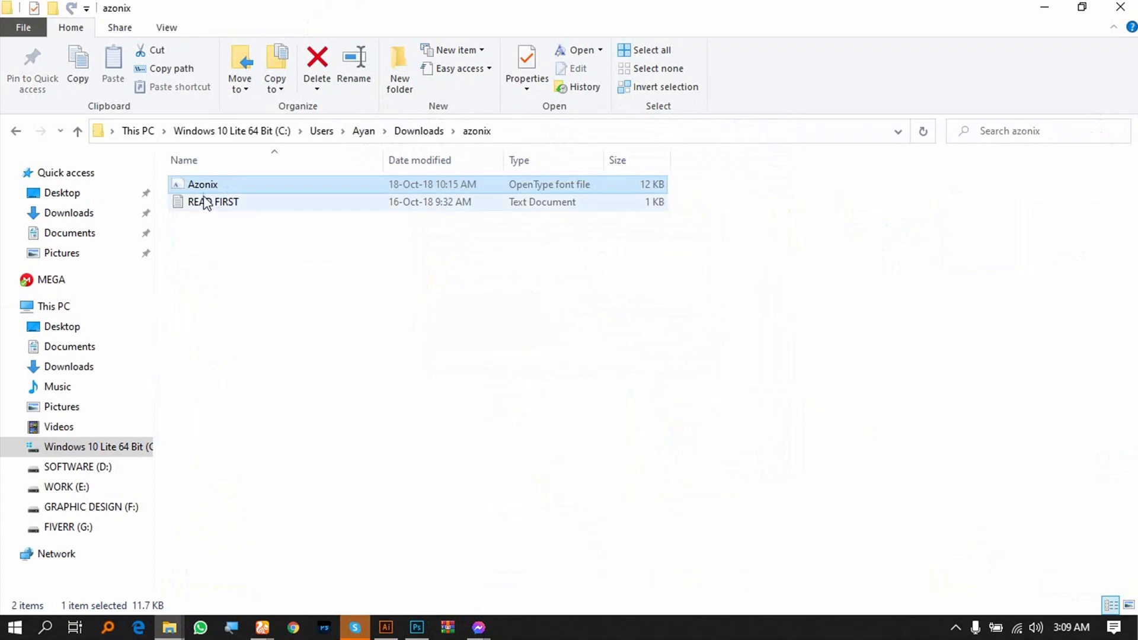
- Switch to Photoshop and set the font of the logo's two-colour title text to Azonix Regular
left_click(386, 627)
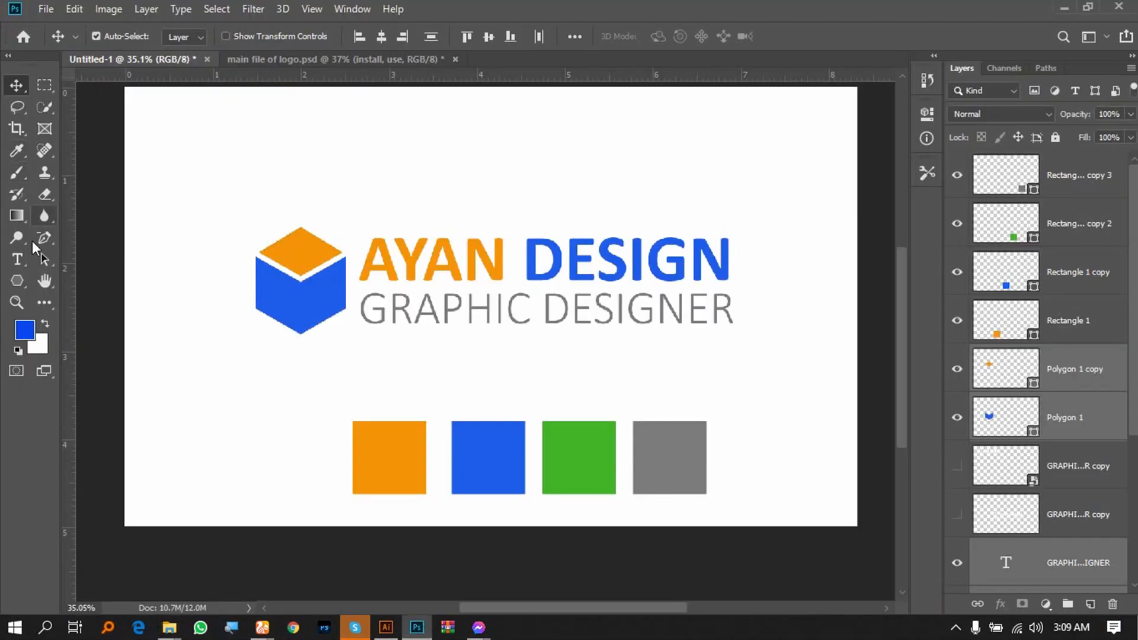
left_click(24, 258)
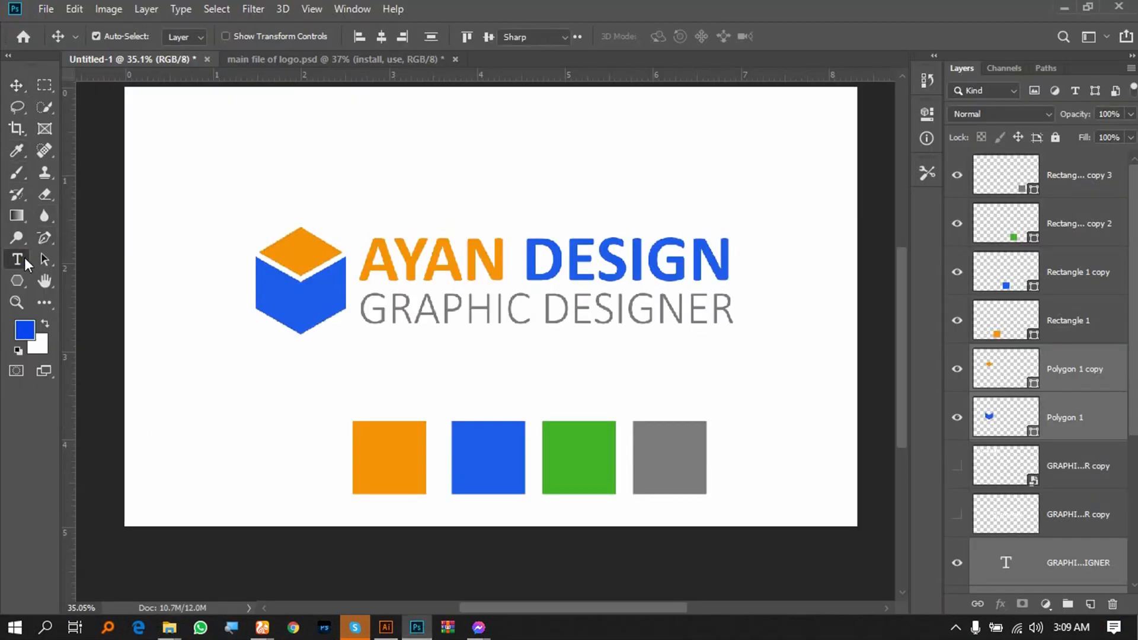
left_click_drag(363, 261, 738, 261)
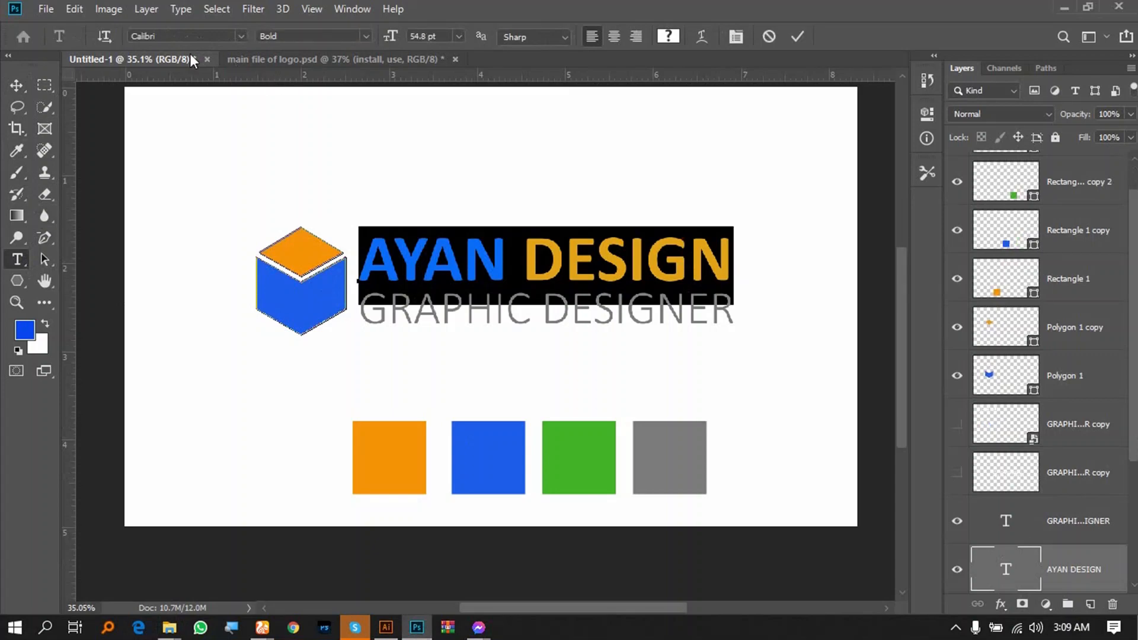
left_click(182, 35)
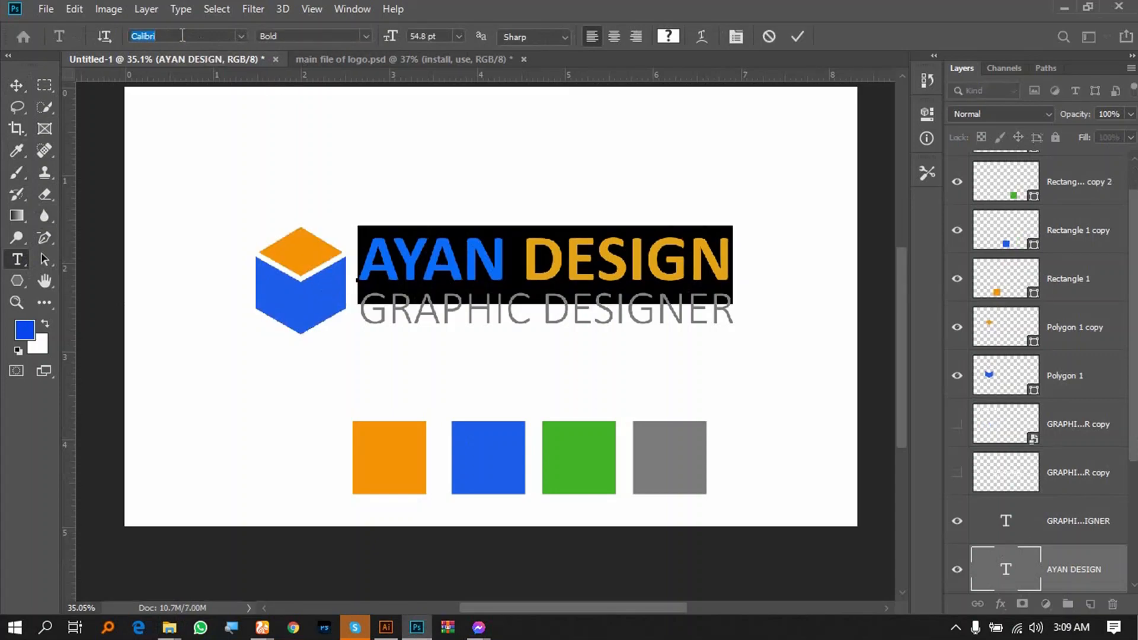
type("aza")
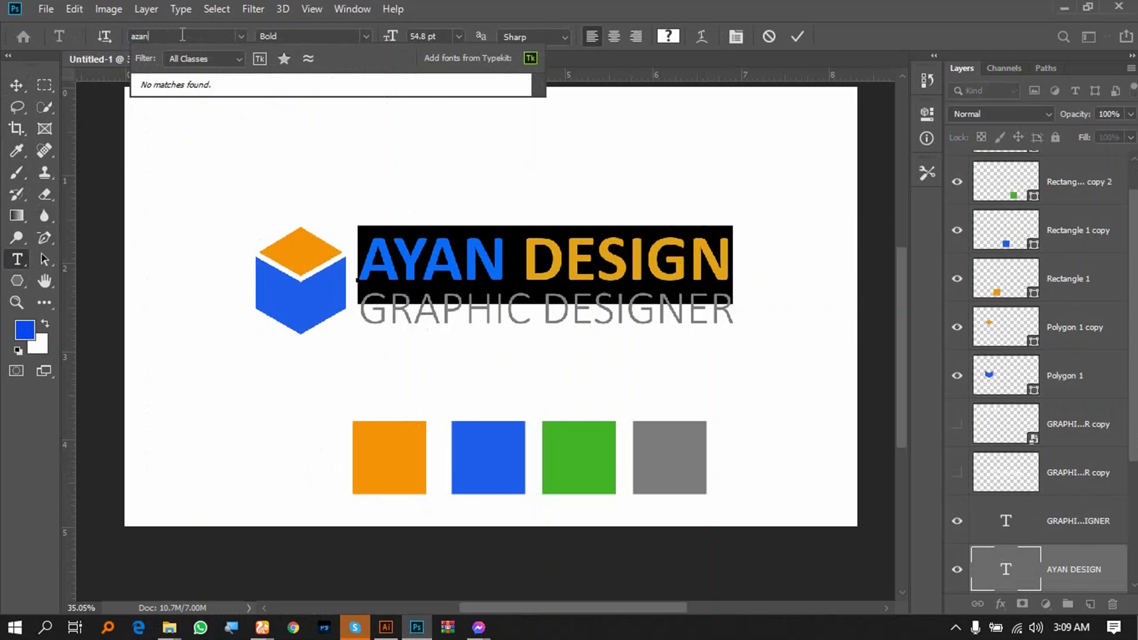
key("BackSpace")
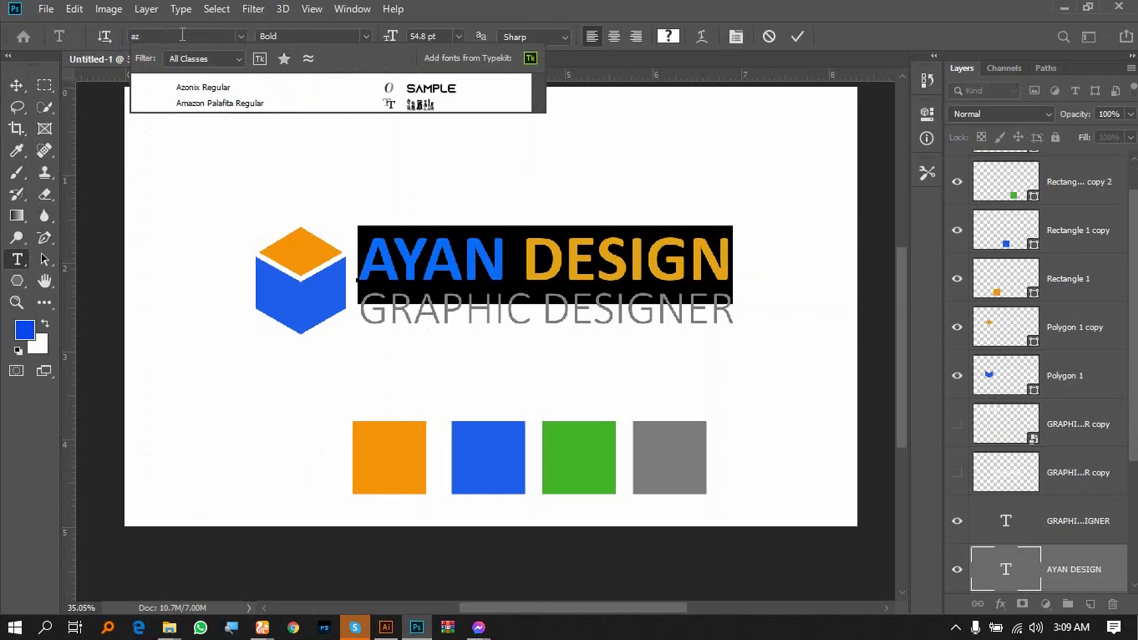
left_click(246, 90)
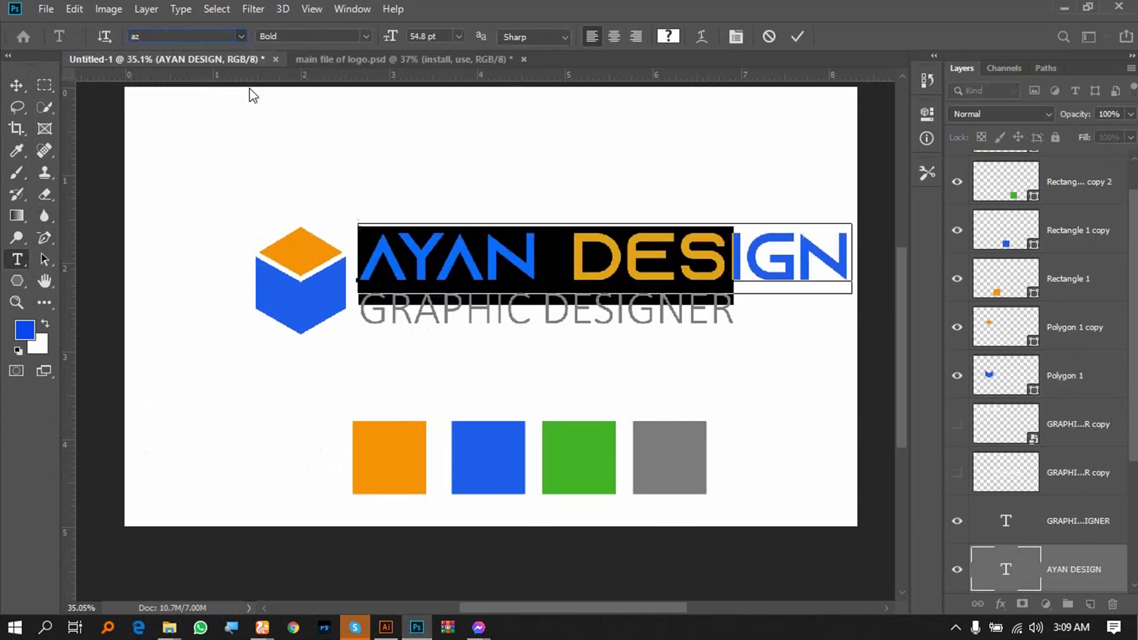
left_click(17, 86)
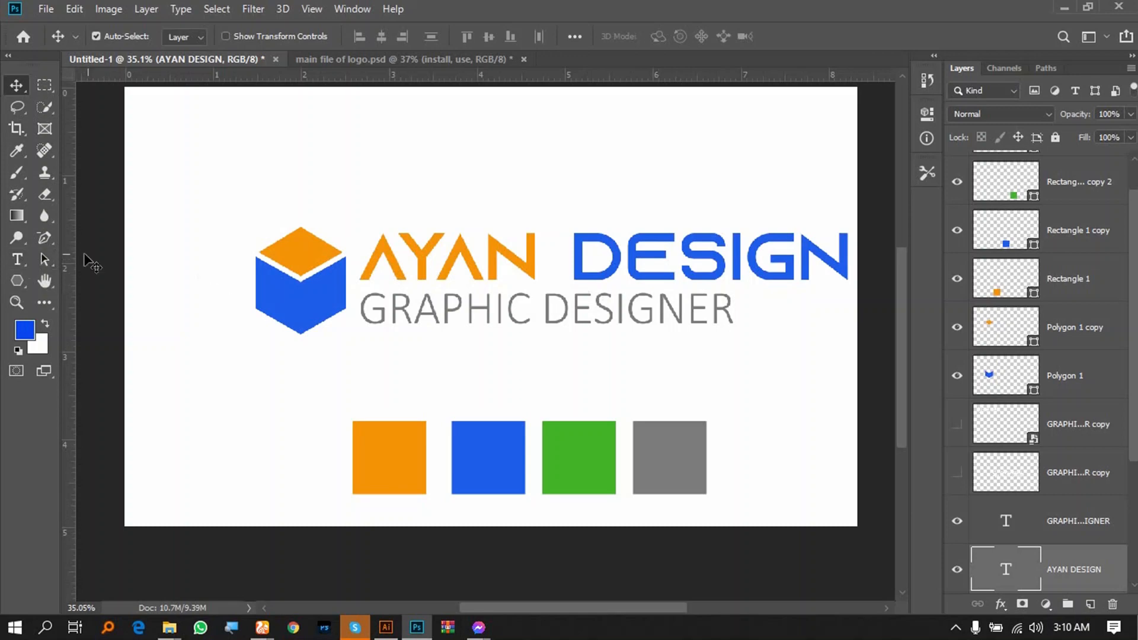
- Set the font of the GRAPHIC DESIGNER tagline to Azonix Regular
left_click(25, 260)
left_click_drag(367, 312, 735, 320)
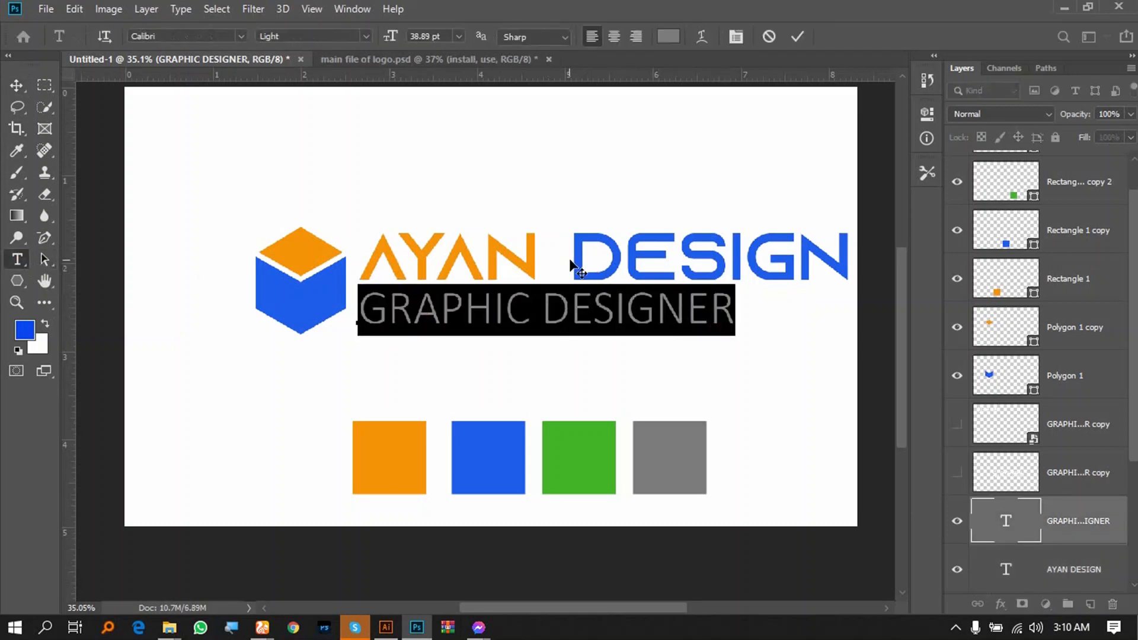
left_click(365, 37)
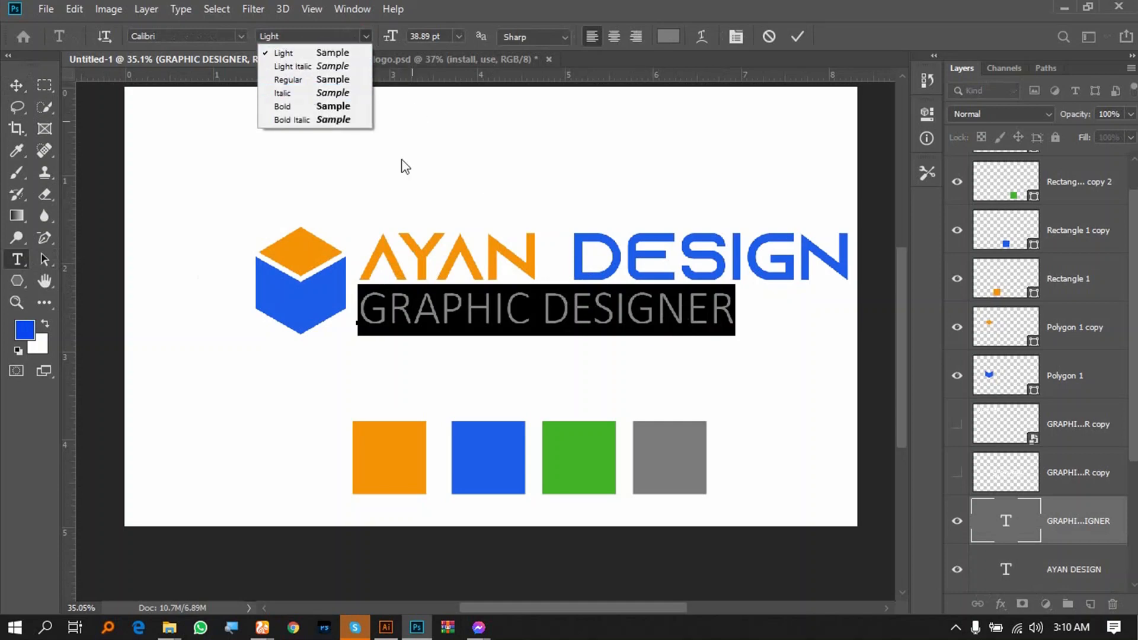
left_click(435, 210)
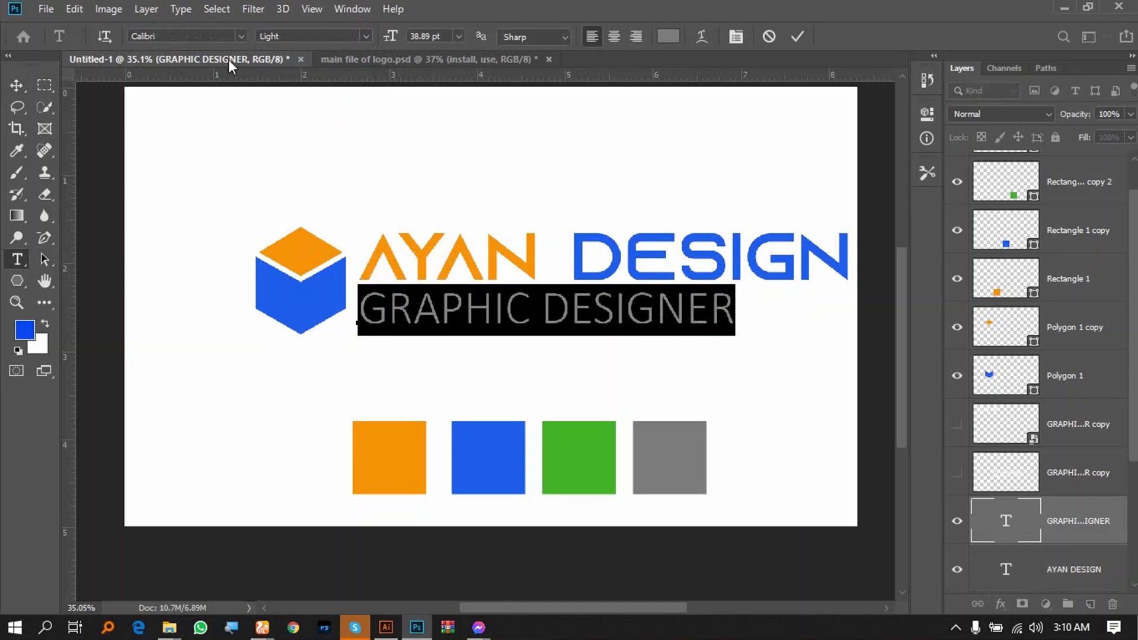
type("az")
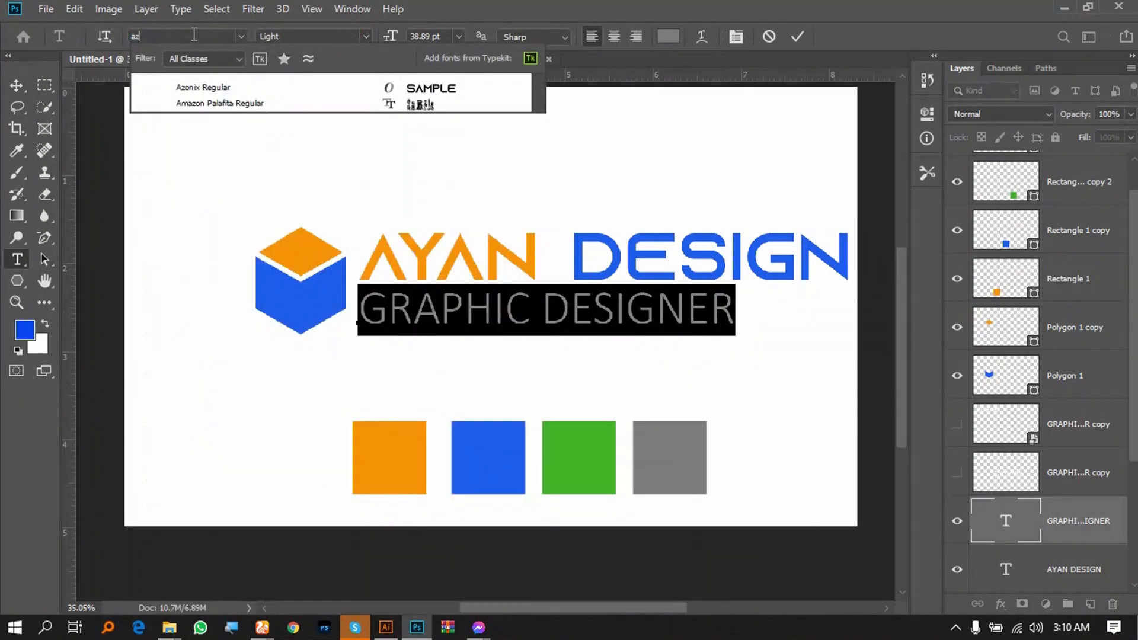
left_click(193, 89)
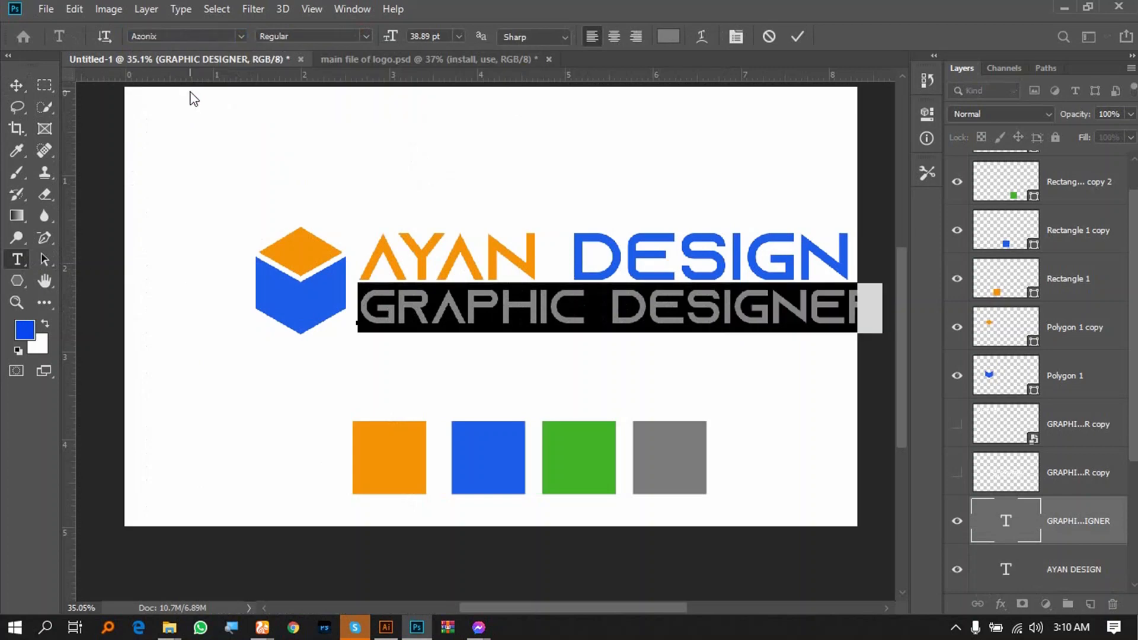
- Check which font styles Azonix offers for the GRAPHIC DESIGNER tagline
left_click(362, 35)
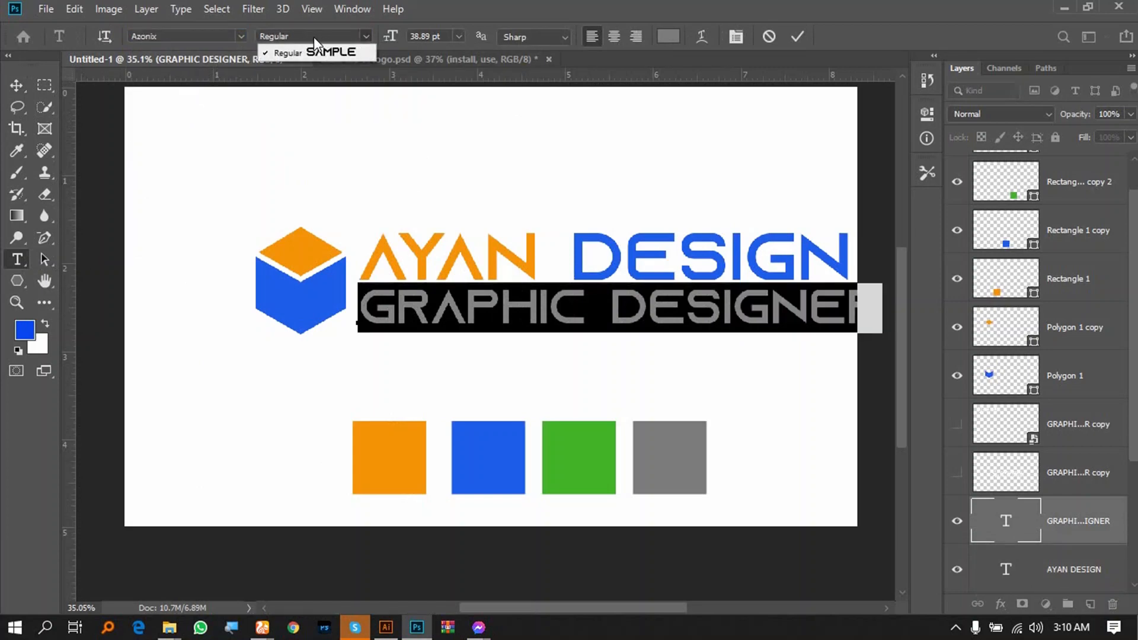
left_click(326, 36)
left_click(363, 36)
left_click(364, 34)
left_click(465, 323)
left_click_drag(359, 314, 866, 296)
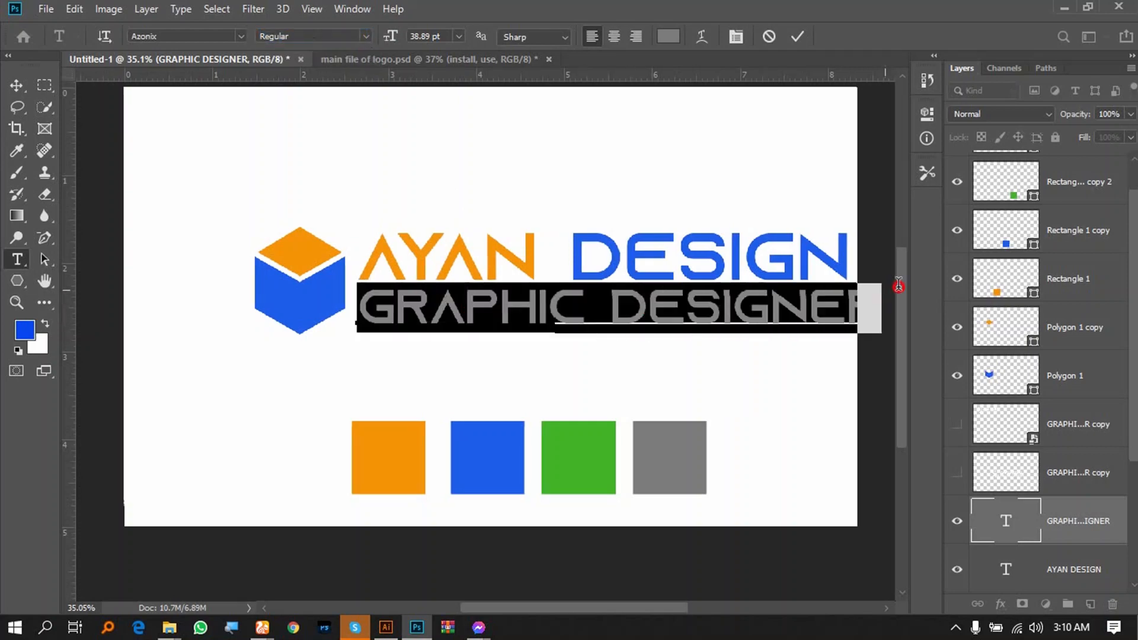
left_click(456, 280)
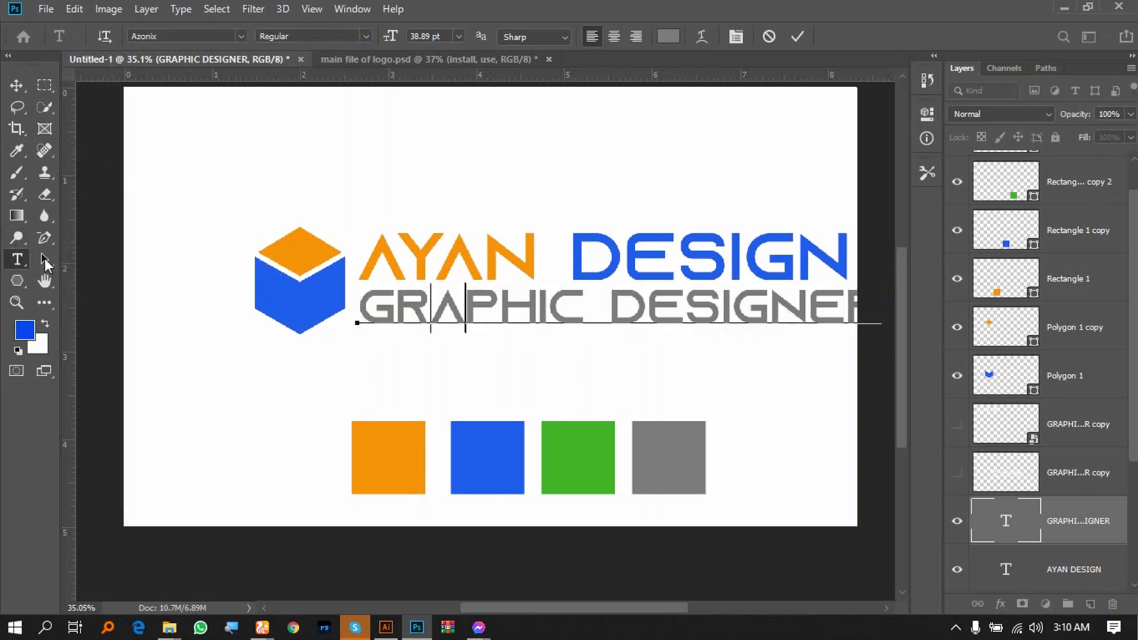
key("Left")
left_click(17, 85)
- Select the logo's title text and check which font styles are available for it
left_click(17, 259)
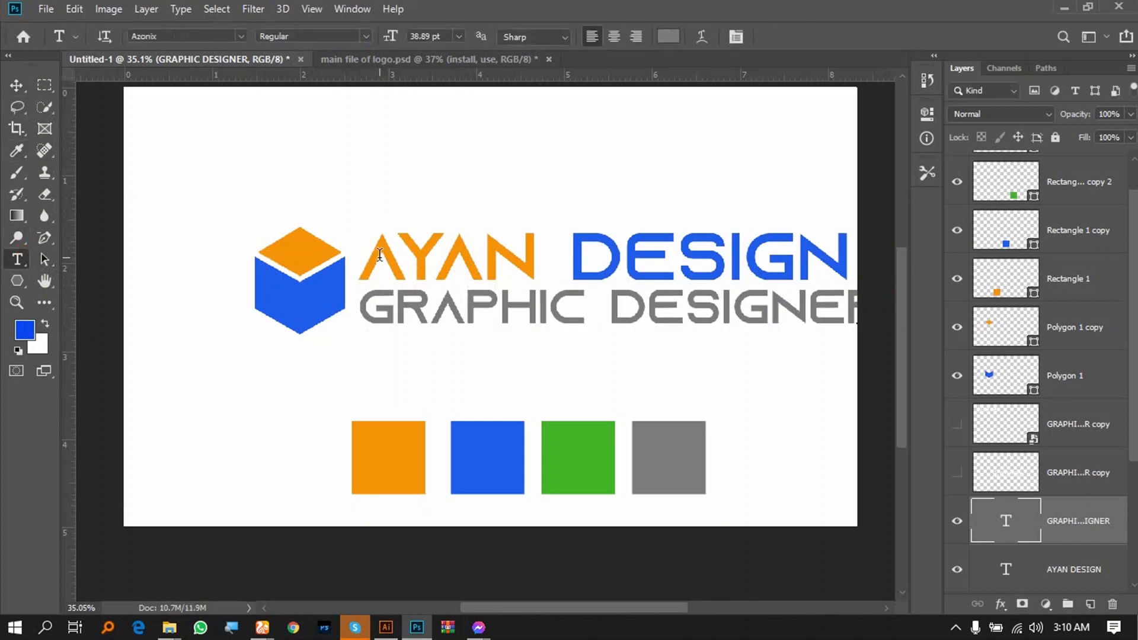
triple_click(379, 254)
left_click(370, 35)
left_click(371, 32)
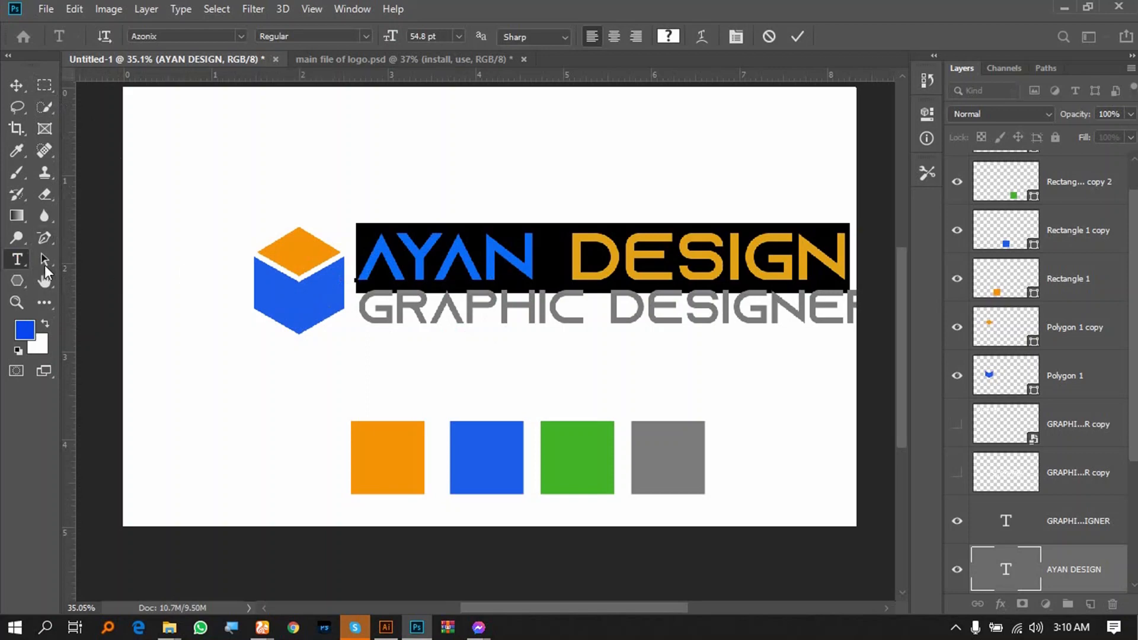
left_click(17, 278)
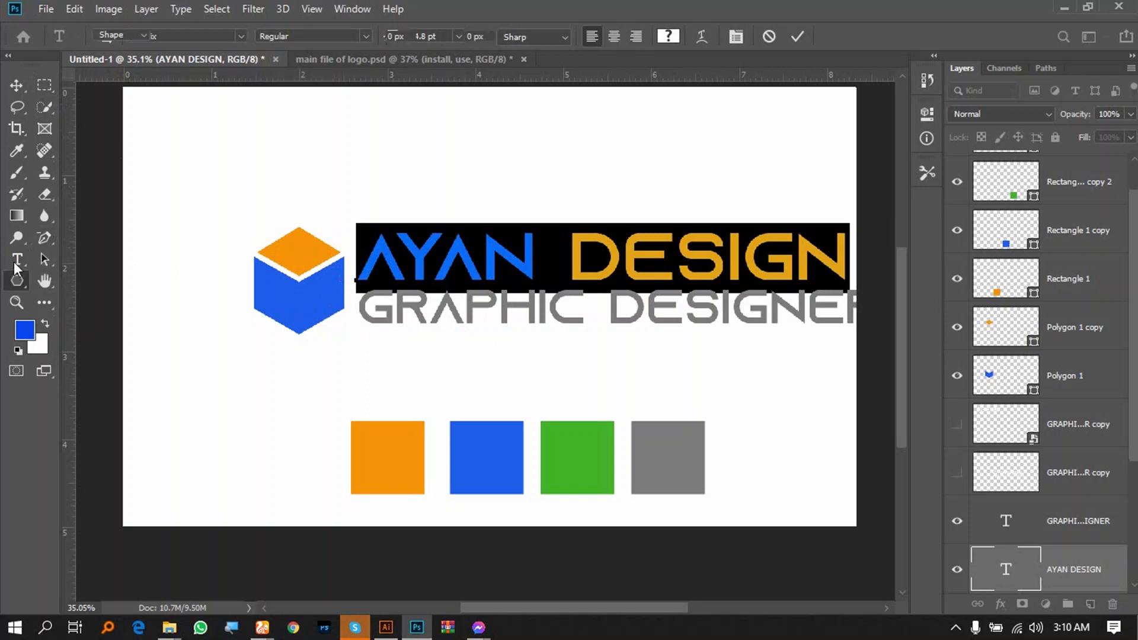
- Change the font of the GRAPHIC DESIGNER tagline to Poppins Regular
left_click(17, 261)
left_click_drag(358, 313, 909, 328)
left_click(206, 38)
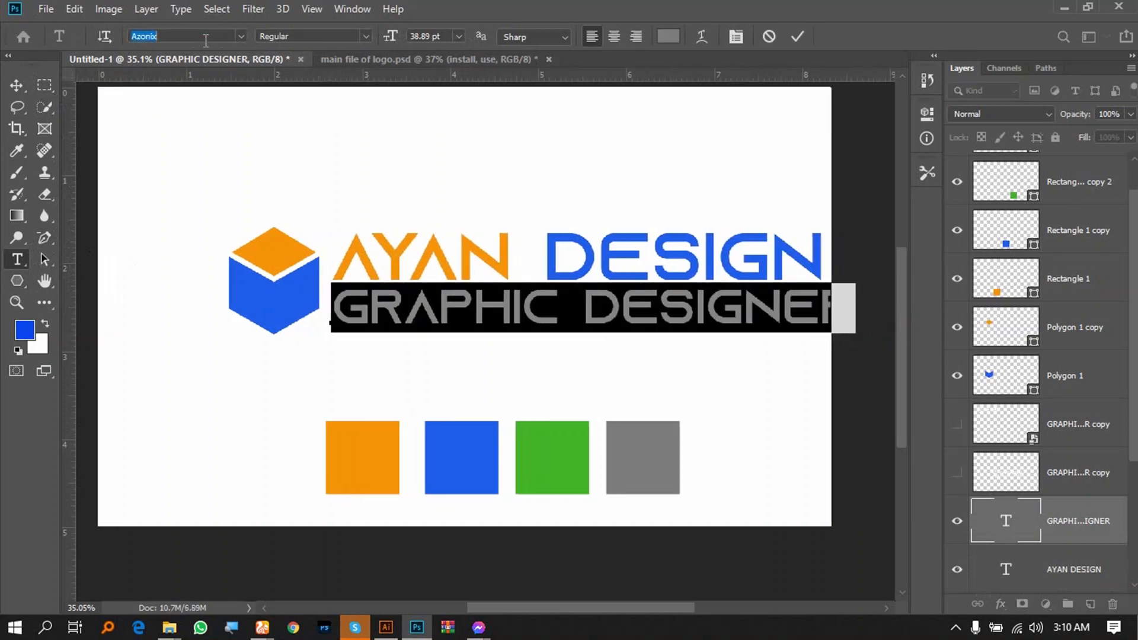
type("po")
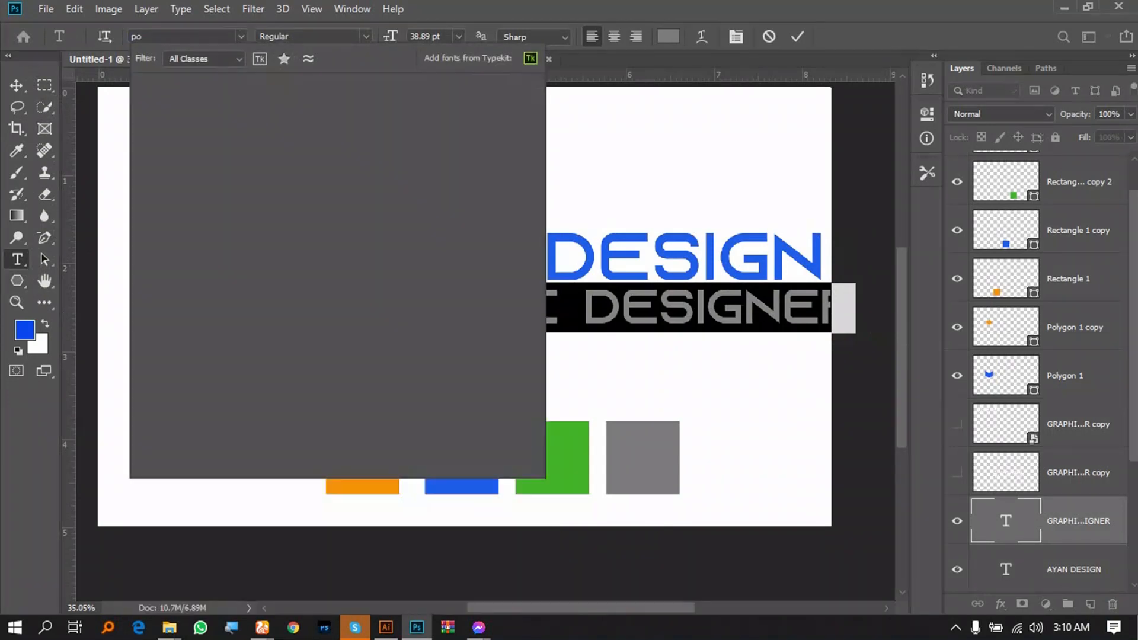
type("p")
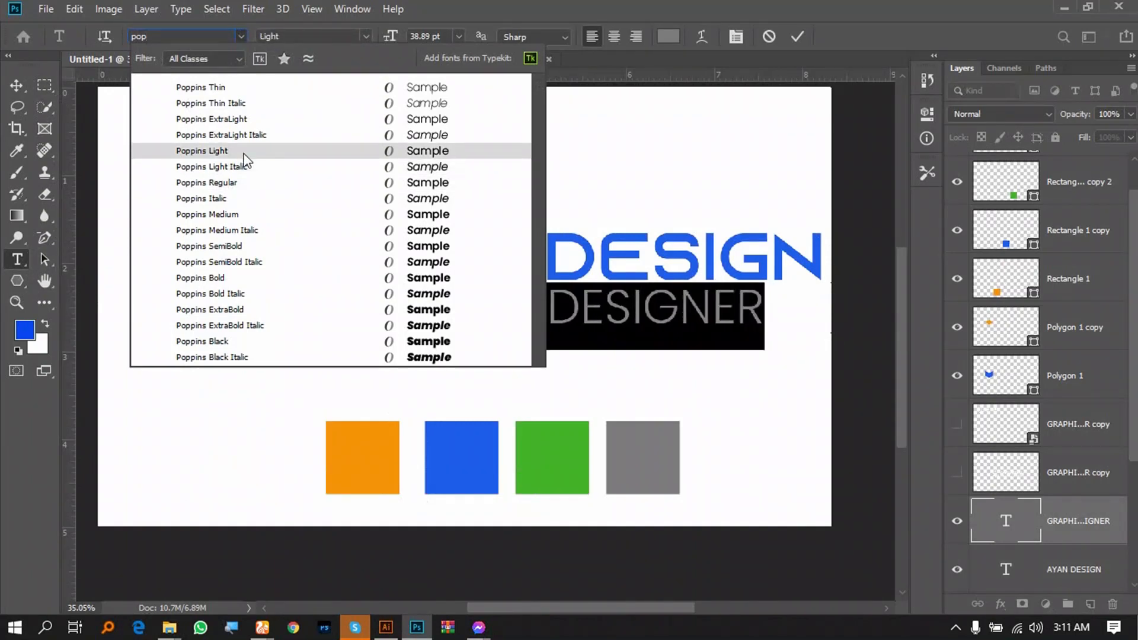
left_click(248, 185)
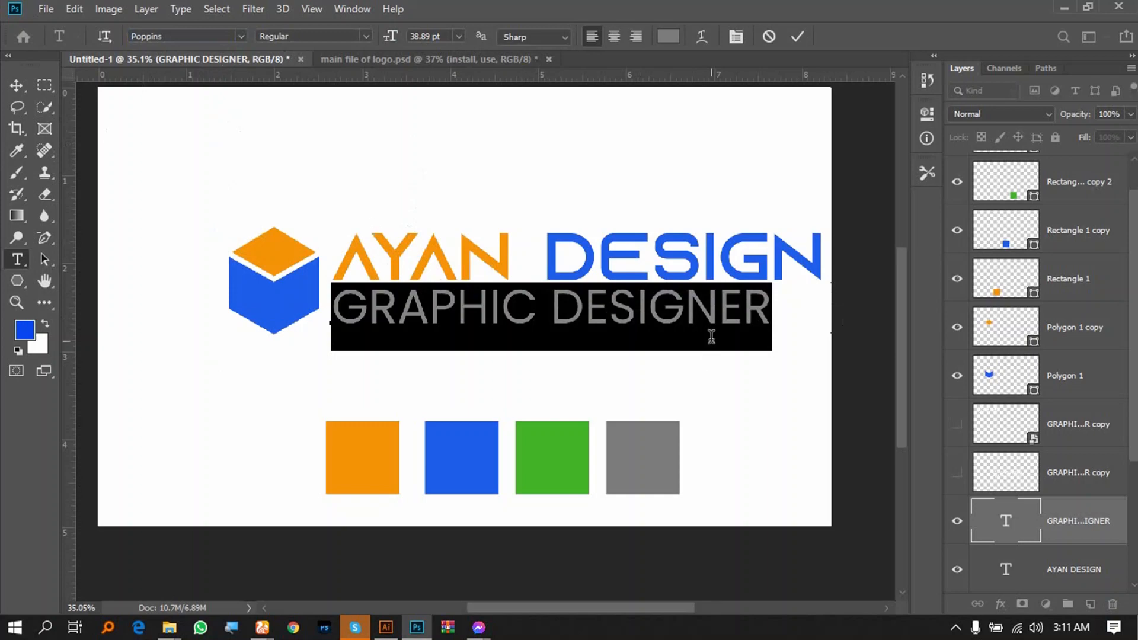
- Select the whole GRAPHIC DESIGNER tagline and enlarge its font size to 43 pt
left_click(741, 313)
left_click_drag(340, 299, 856, 340)
left_click(446, 39)
key("Up")
key("Up")
key("Up")
key("Up")
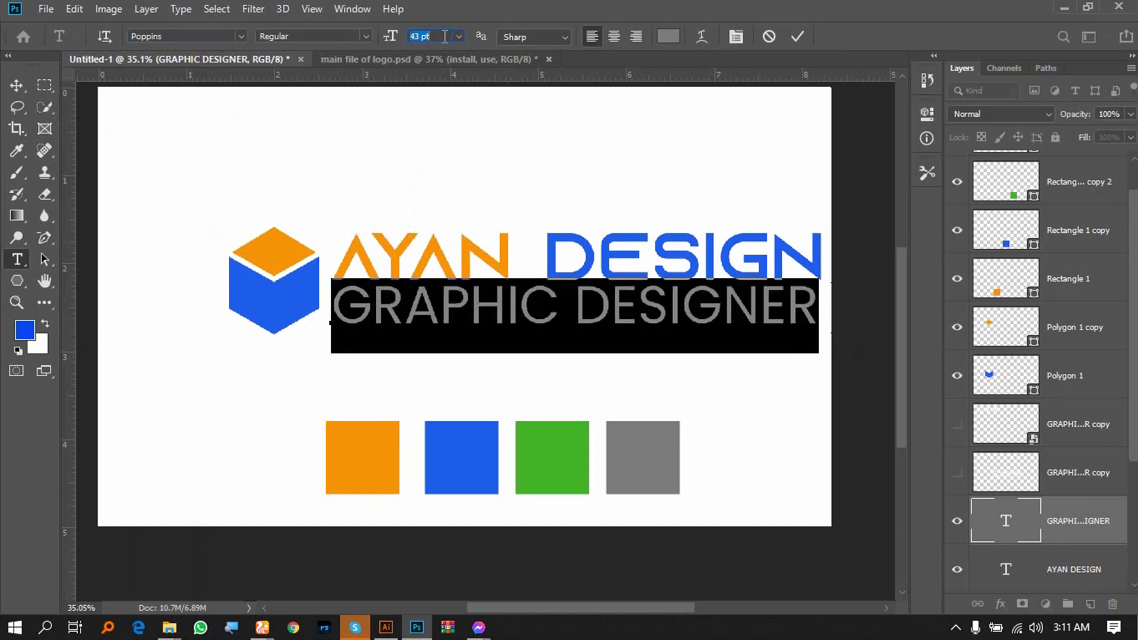
- Commit the resized GRAPHIC DESIGNER tagline text and leave text editing
left_click(16, 85)
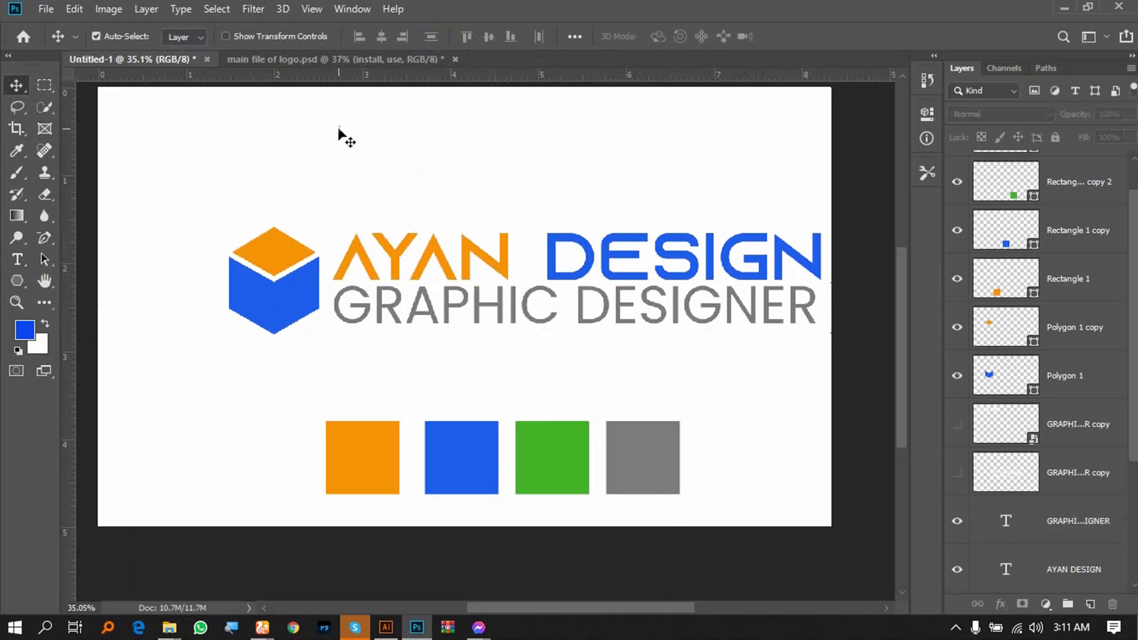
key("ctrl+0")
key("ctrl+0")
- Place horizontal guides along the title's upper edge and the tagline's baseline to check the text's extents, and remove both guides
left_click_drag(356, 75, 454, 269)
left_click_drag(454, 76, 491, 358)
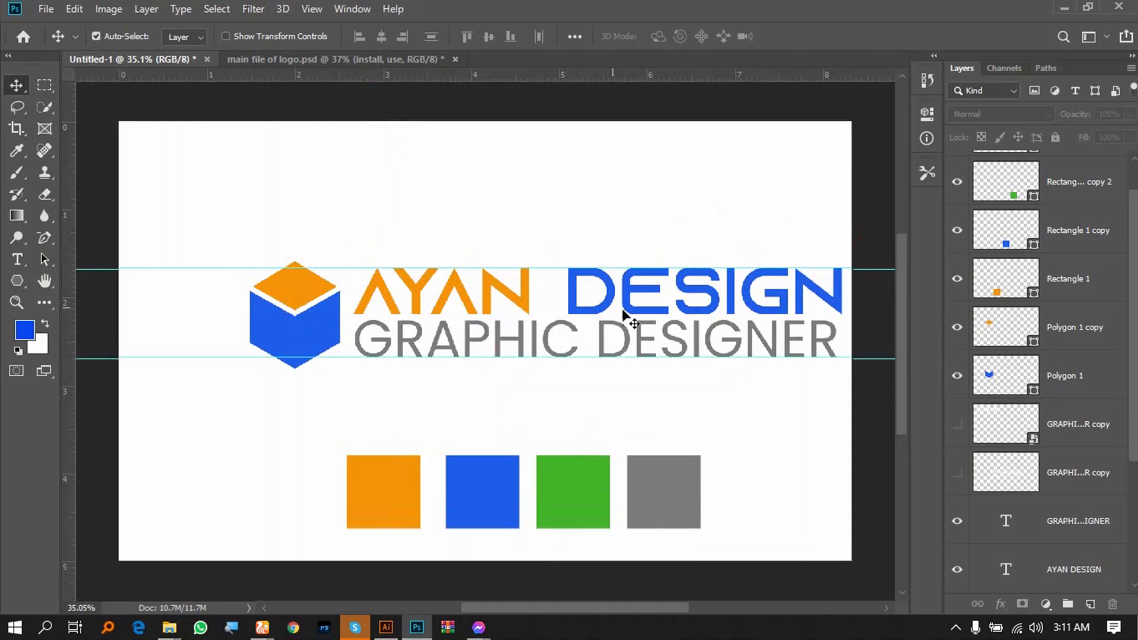
left_click_drag(854, 269, 864, 59)
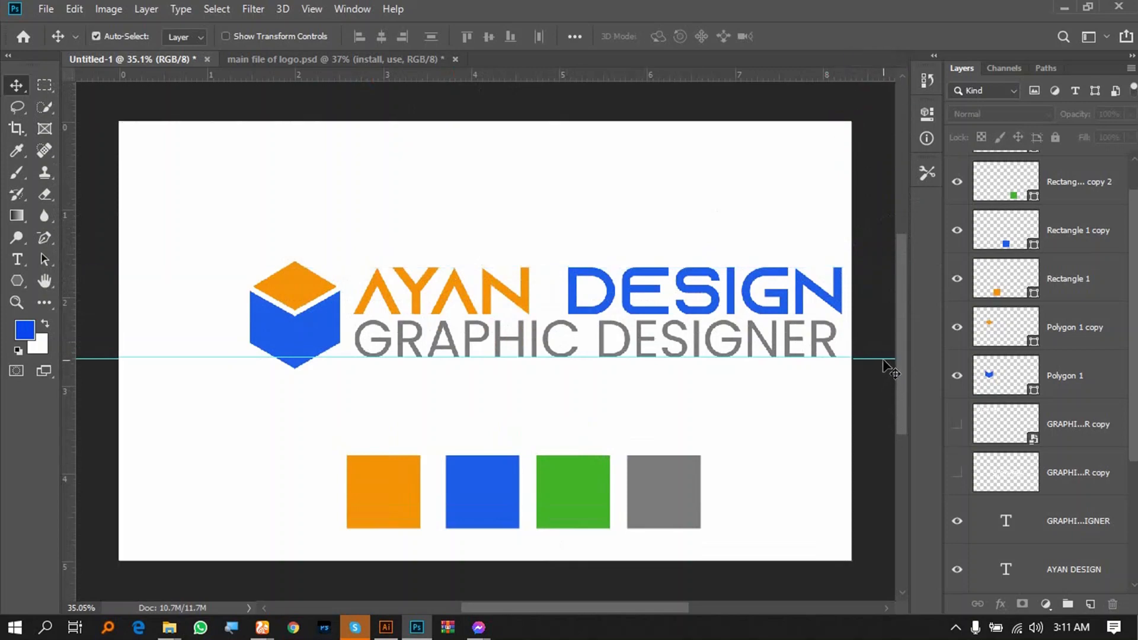
left_click_drag(884, 358, 823, 81)
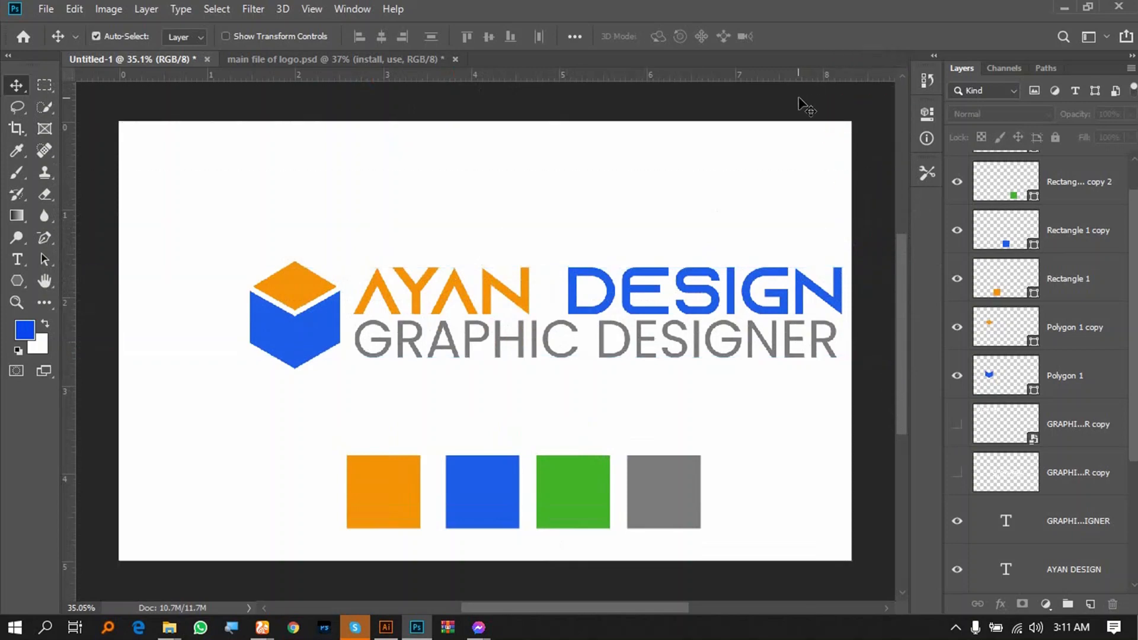
- Switch to the browser and review dafont.com's Sans serif font list up to the theme categories
mouse_move(262, 627)
left_click(198, 581)
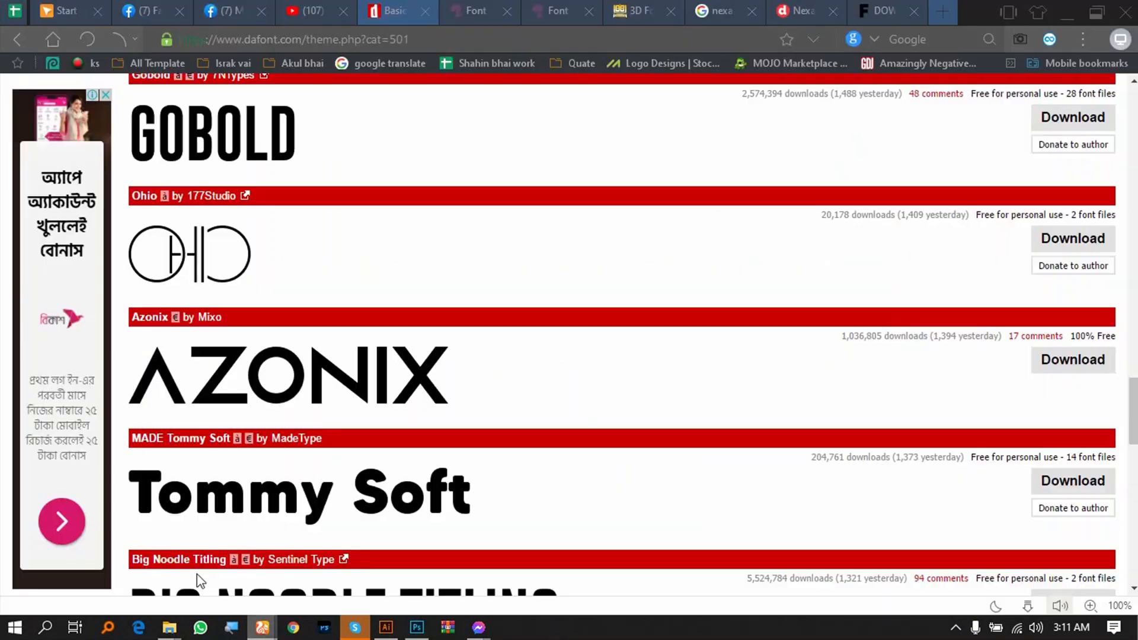
scroll(465, 255, "up", 15)
scroll(468, 249, "up", 15)
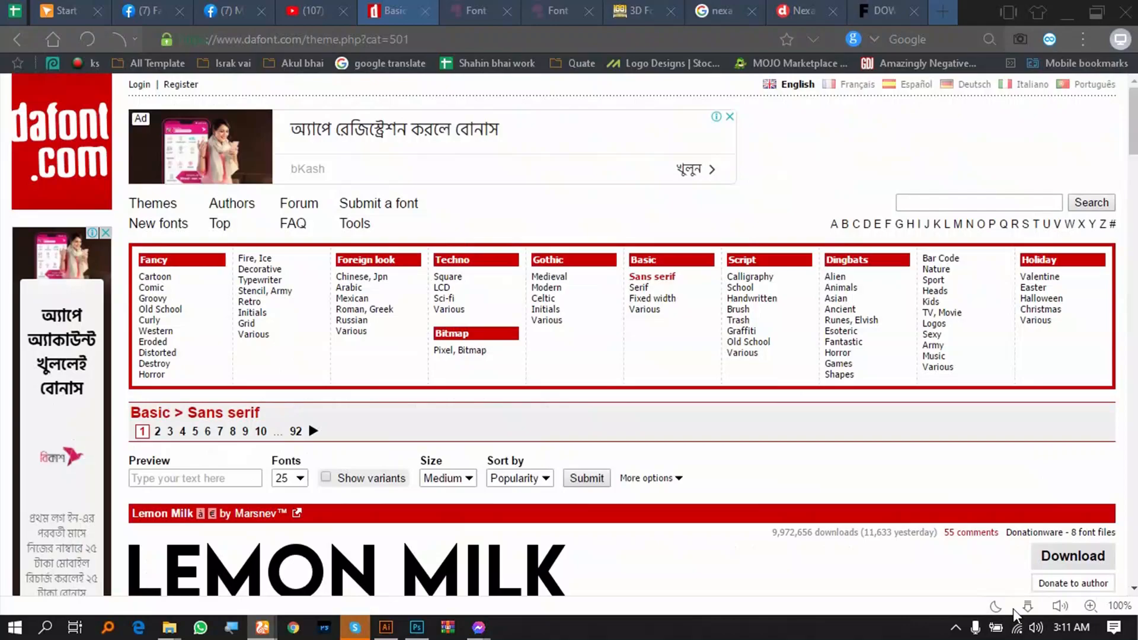
left_click(955, 628)
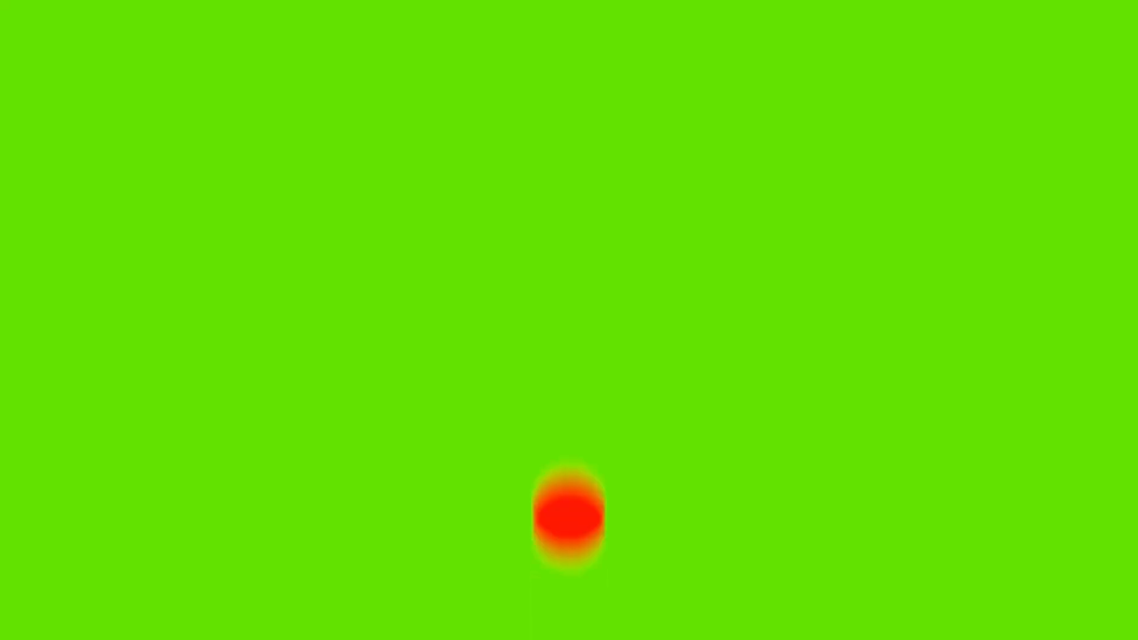